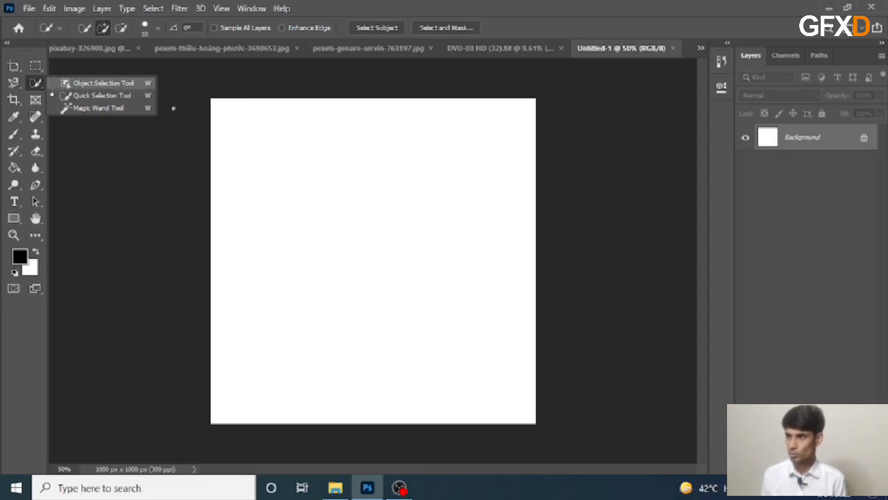
Step: Switch to the pigeon photo pexels-genaro-servin-763197.jpg and activate the Quick Selection Tool
click(307, 124)
key(ctrl+z)
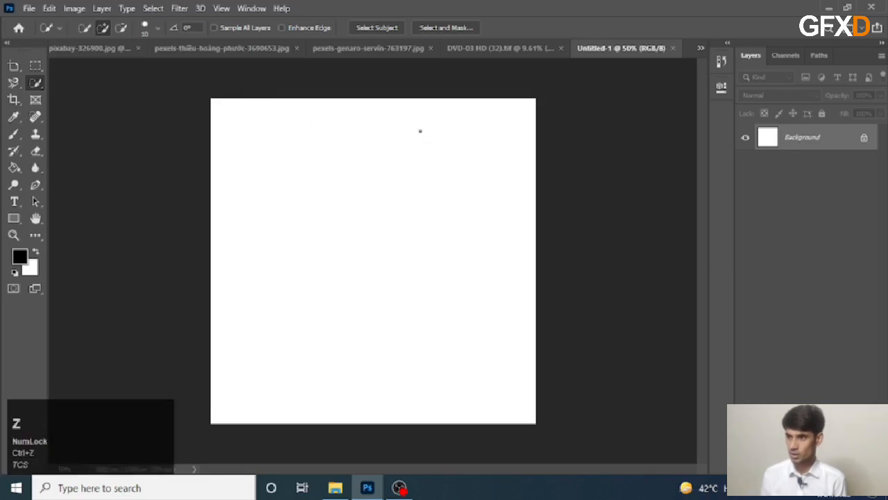
click(368, 48)
drag(34, 83, 122, 99)
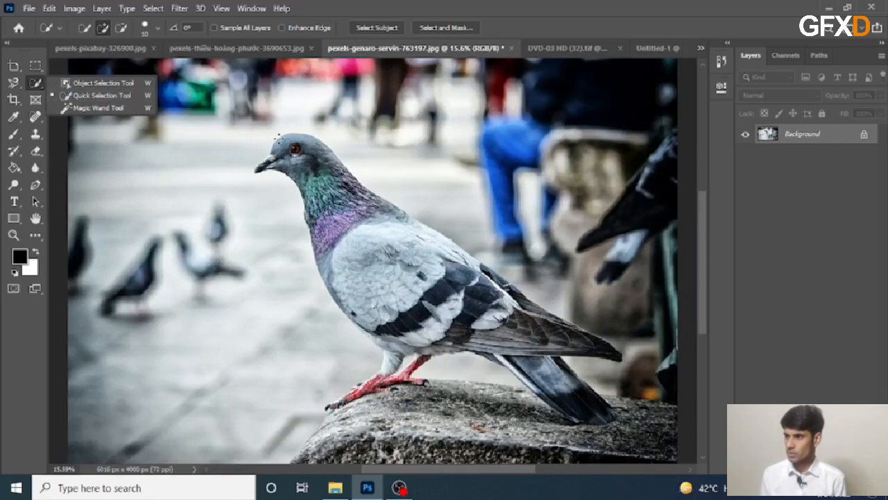
click(106, 98)
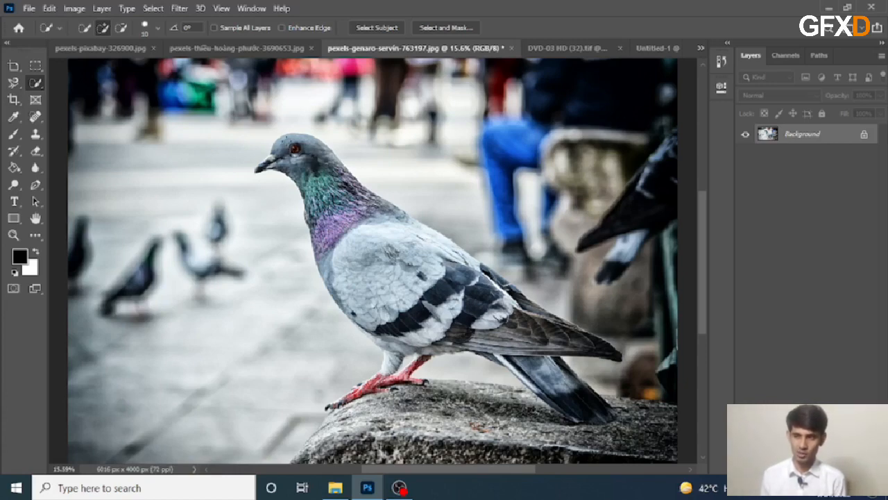
Step: Select a single brush-sized spot on the front edge of the pigeon's head with the 10 px Quick Selection brush
scroll(245, 149, up, 4)
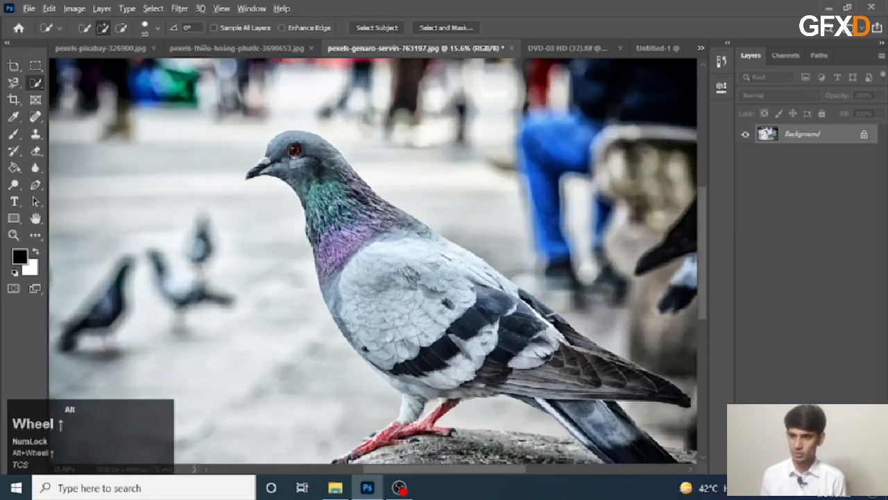
scroll(245, 149, up, 5)
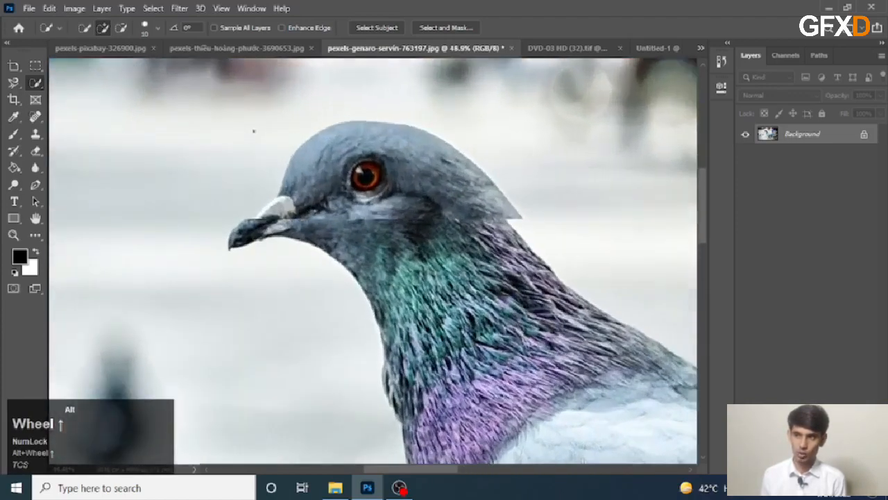
alt+scroll(365, 186, up, 5)
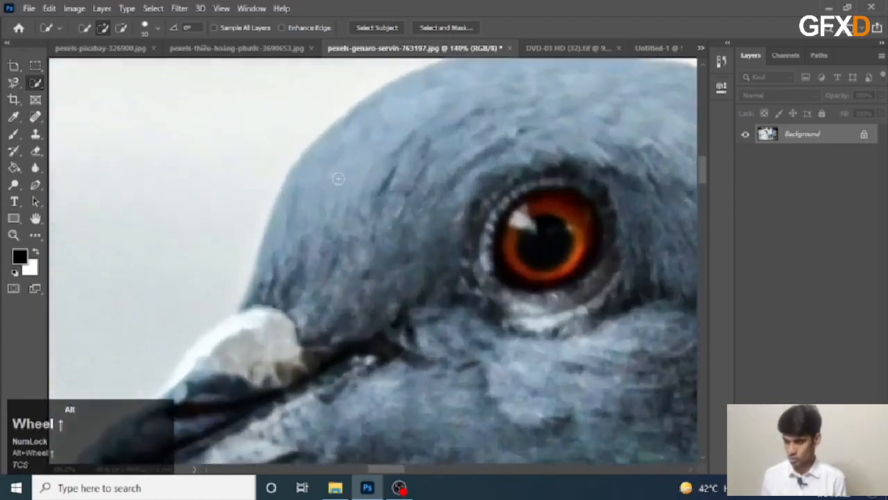
scroll(279, 126, up, 5)
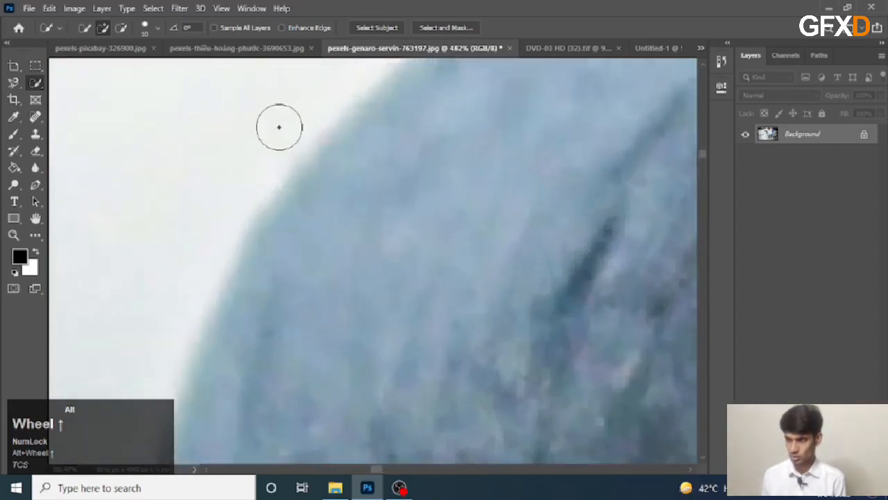
scroll(279, 127, up, 4)
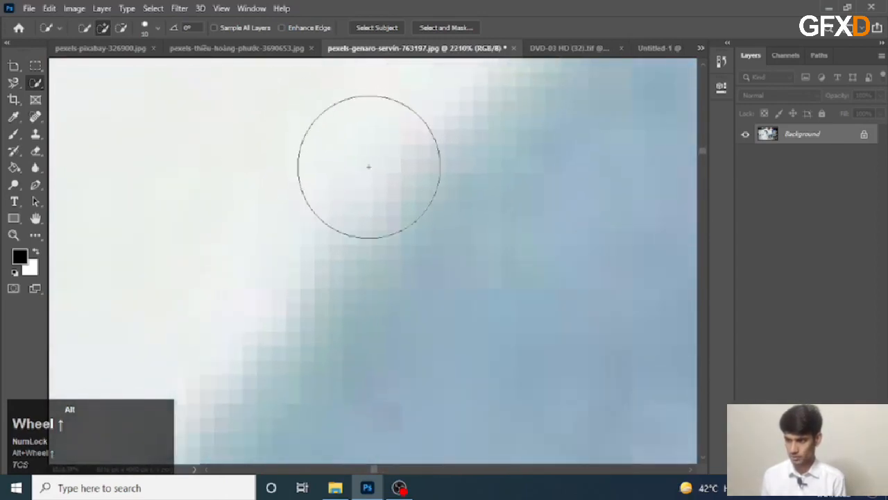
scroll(374, 202, up, 2)
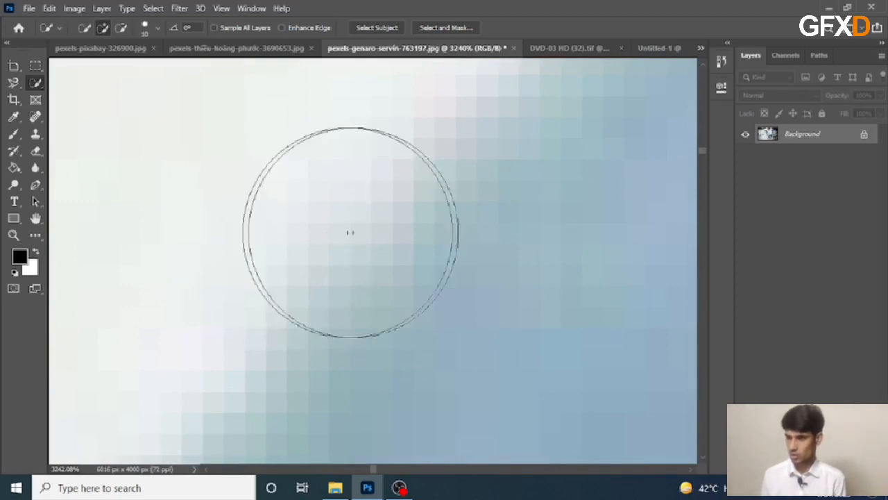
scroll(361, 223, down, 4)
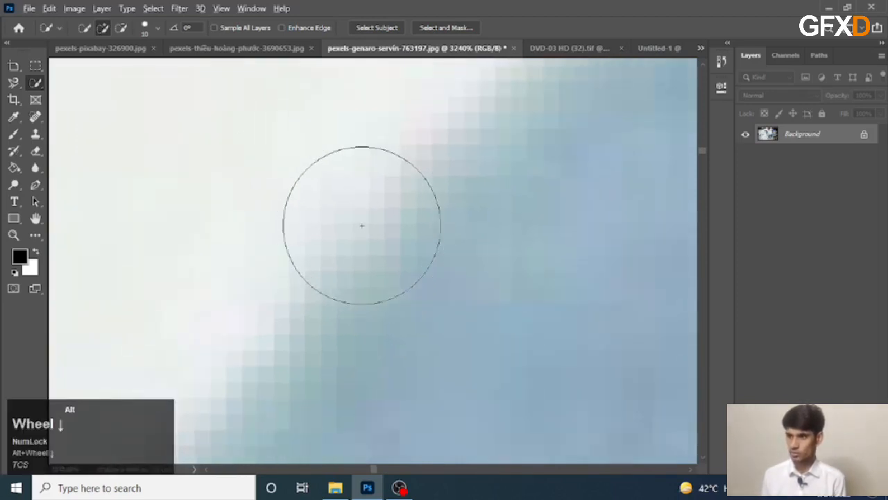
click(362, 209)
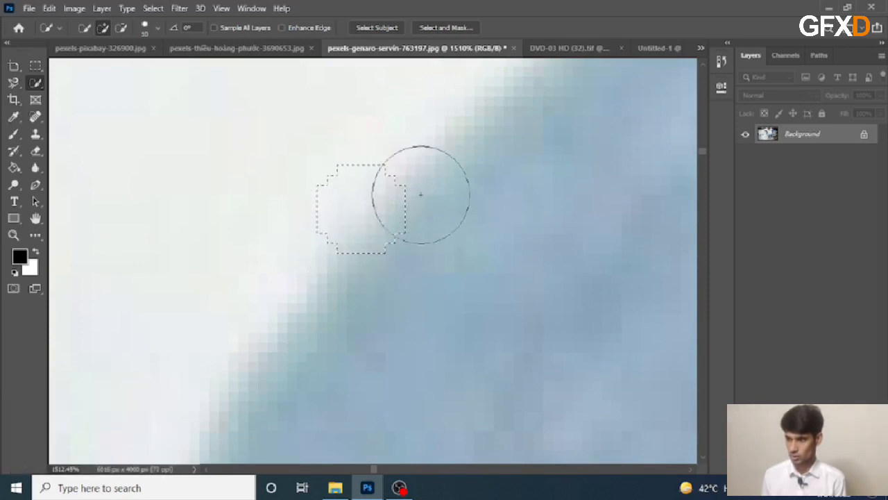
Step: Reduce the Quick Selection brush to 3 px and add a tiny patch beside the selected spot on the head
scroll(401, 222, up, 3)
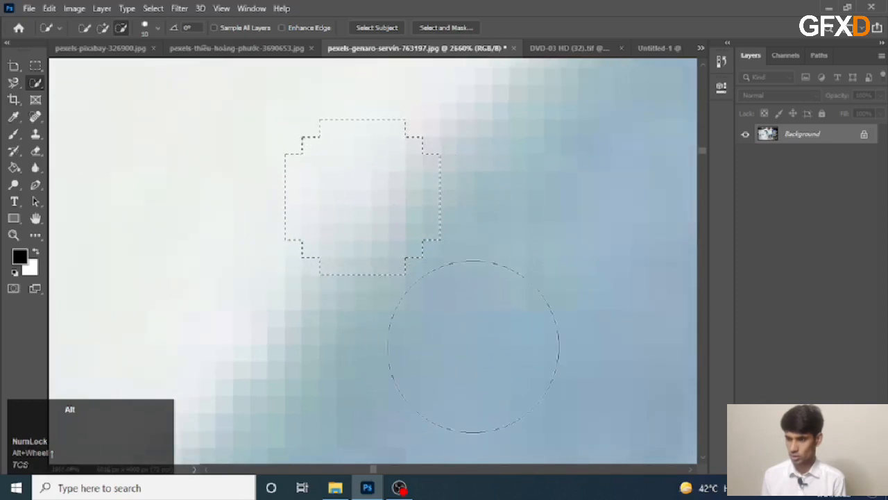
scroll(355, 199, down, 2)
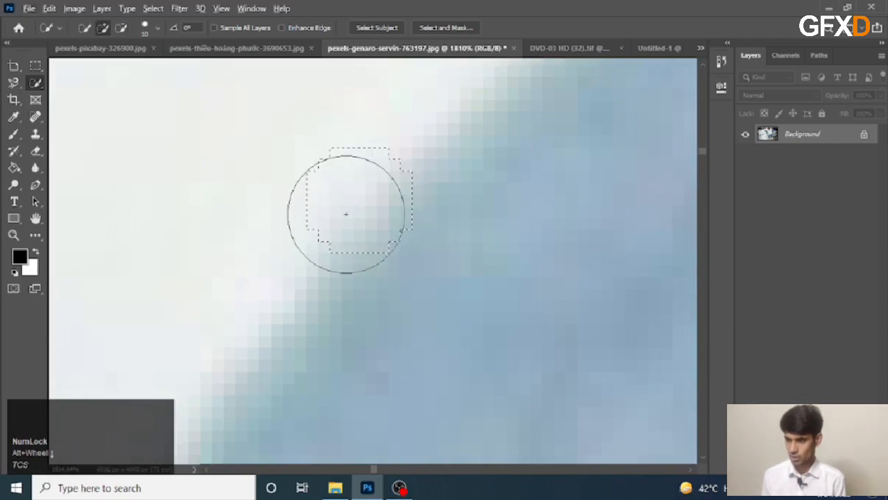
key(bracketleft)
key(bracketleft)
key(bracketleft)
key(bracketleft)
key(bracketleft)
key(bracketleft)
key(bracketleft)
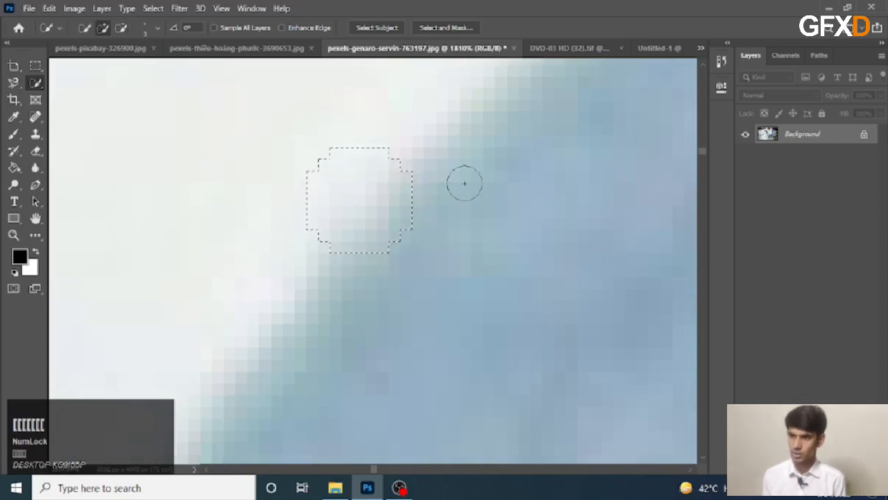
click(463, 182)
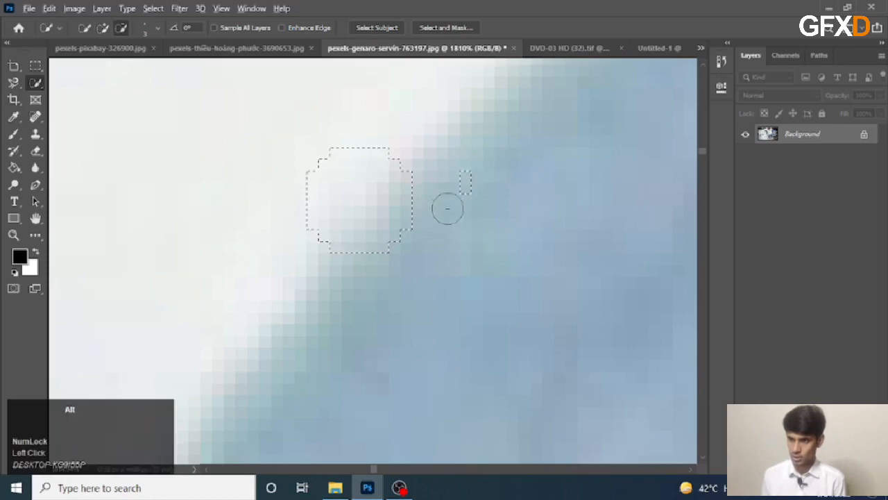
Step: Undo the quick selections made on the edge of the pigeon's head
alt+scroll(447, 207, down, 2)
alt+scroll(447, 206, down, 5)
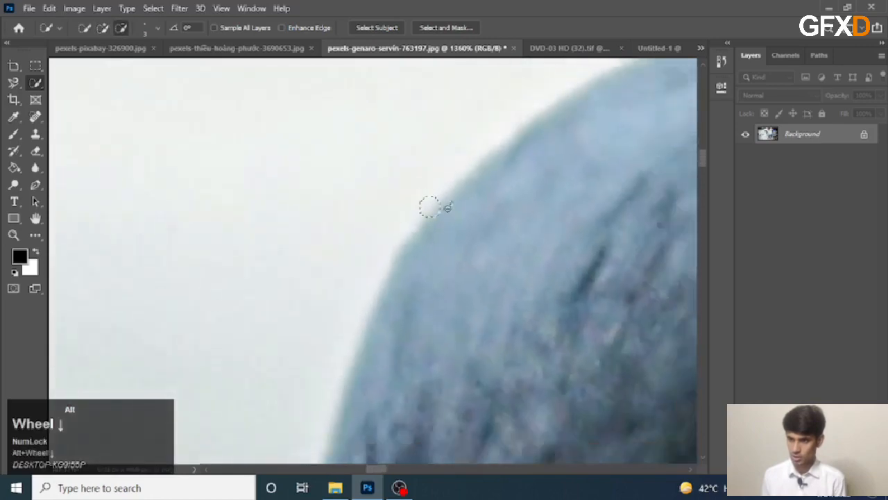
alt+scroll(444, 208, down, 20)
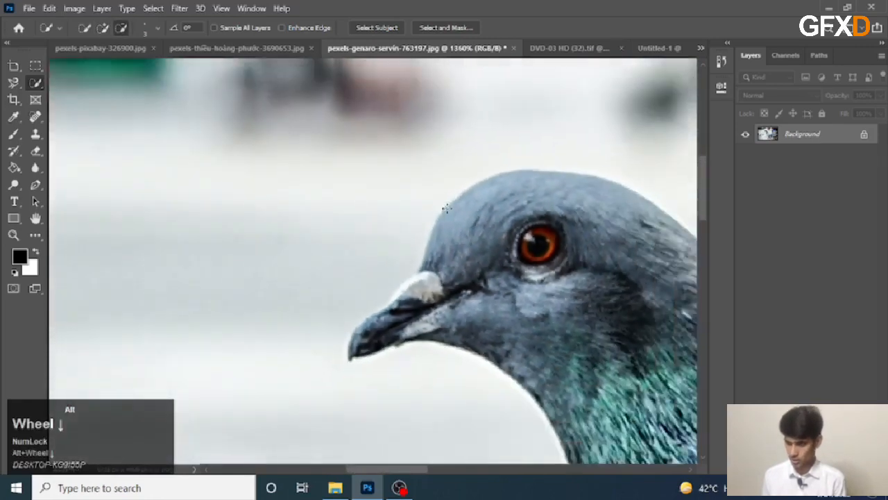
key(ctrl+z)
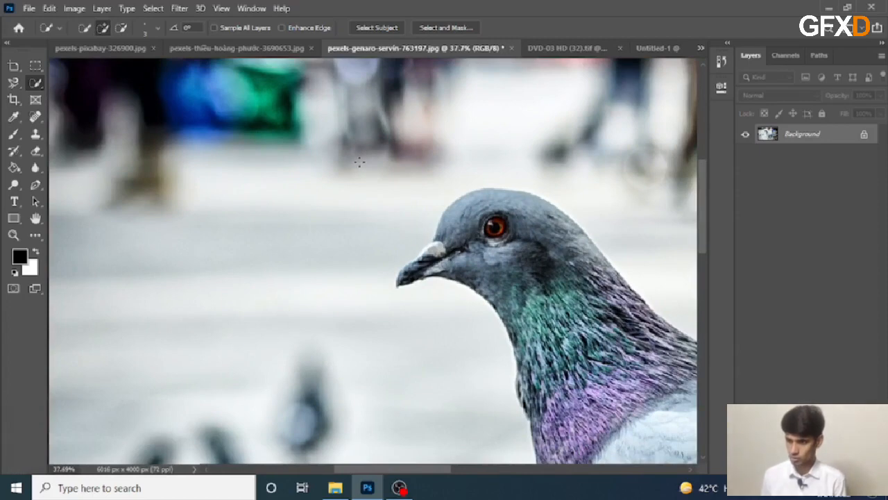
Step: Enlarge the Quick Selection brush to about 150 px
key(bracketright)
key(bracketright)
key(bracketright)
key(bracketright)
key(bracketright)
key(bracketright)
key(bracketright)
key(bracketright)
key(bracketright)
key(bracketright)
key(bracketright)
key(bracketright)
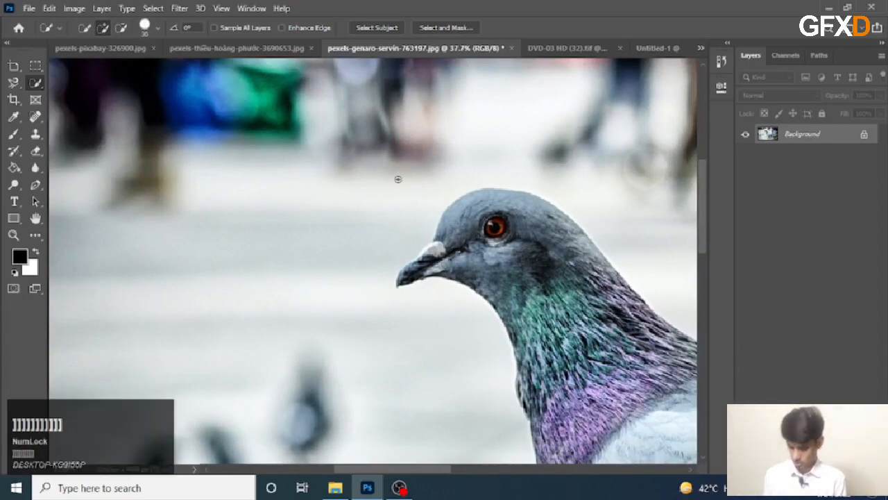
key(bracketright)
key(bracketright)
key(bracketright)
key(bracketright)
key(bracketright)
key(bracketright)
key(bracketright)
key(bracketright)
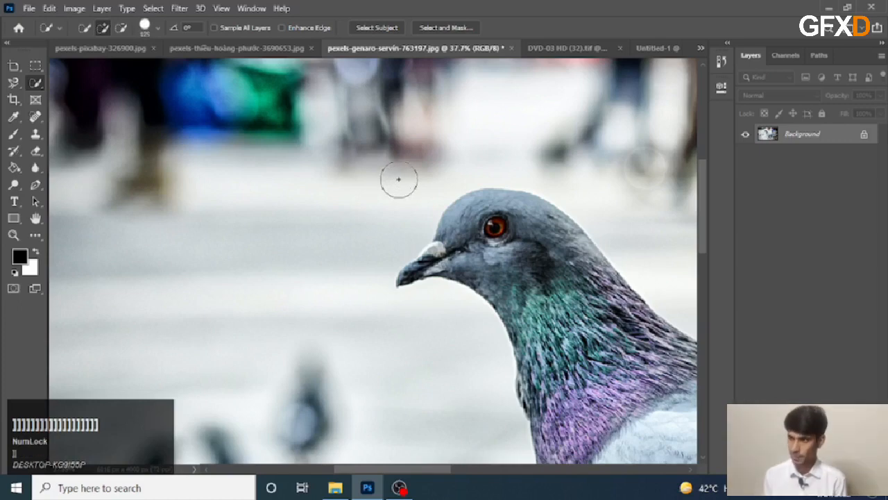
Step: Shrink the Quick Selection brush to 80 px
key(bracketleft)
key(bracketleft)
key(bracketleft)
key(bracketleft)
key(bracketleft)
key(bracketleft)
key(bracketleft)
key(bracketleft)
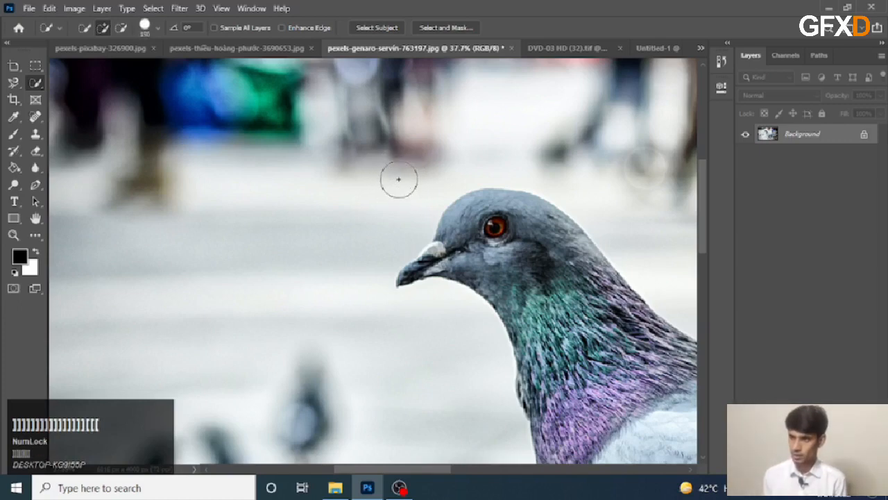
key(bracketright)
key(bracketright)
key(bracketleft)
key(bracketleft)
key(bracketleft)
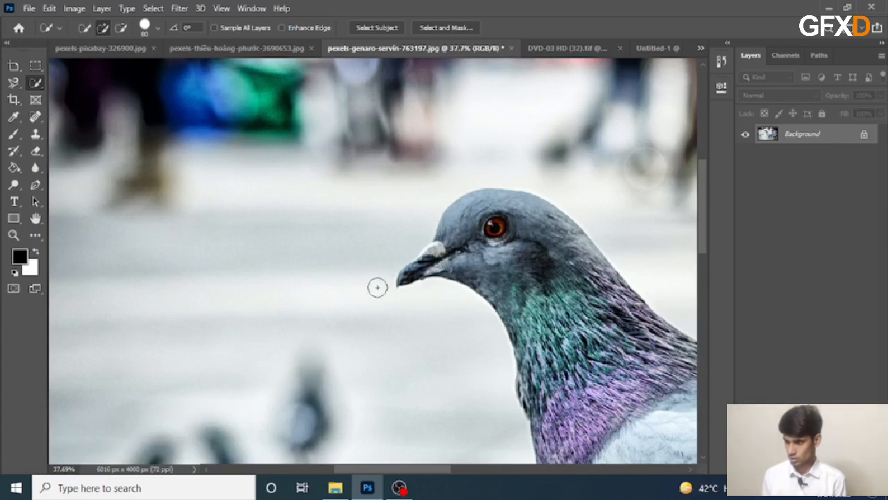
Step: Enlarge the Quick Selection brush to 800 px
key(bracketright)
key(bracketright)
key(bracketright)
key(bracketright)
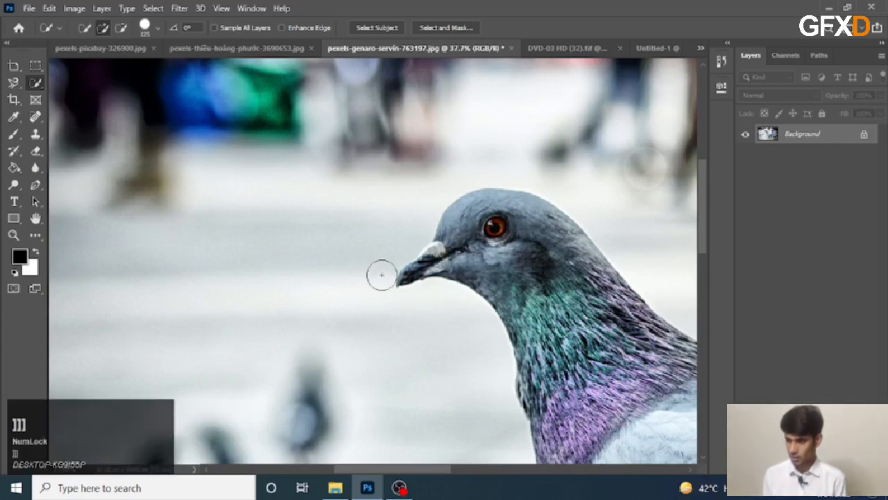
key(bracketright)
key(bracketright)
key(bracketright)
key(bracketright)
key(bracketright)
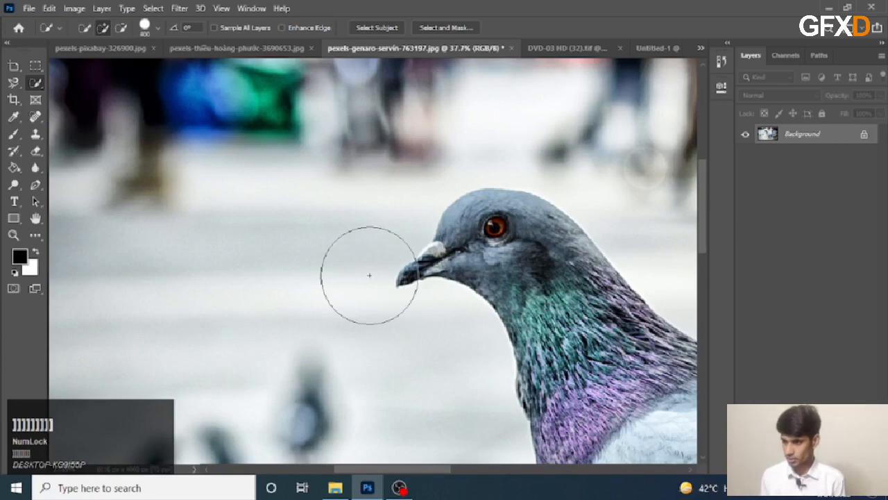
key(bracketright)
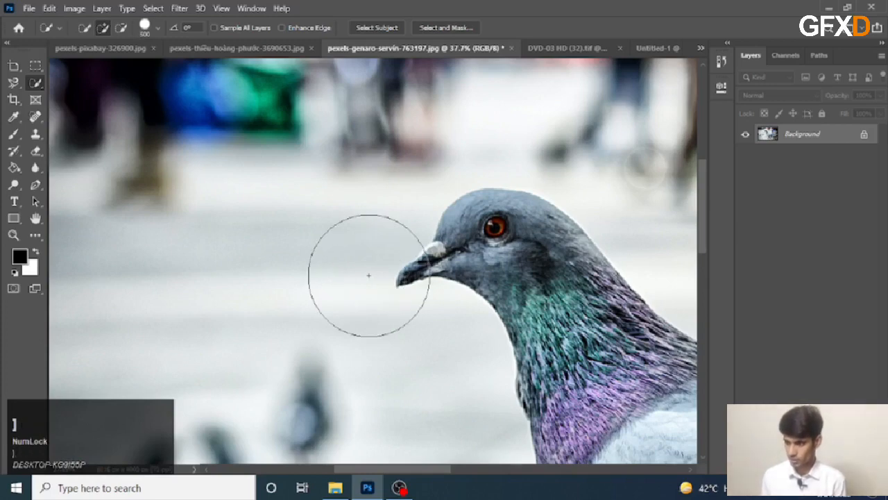
key(bracketright)
key(bracketright)
key(bracketright)
key(bracketright)
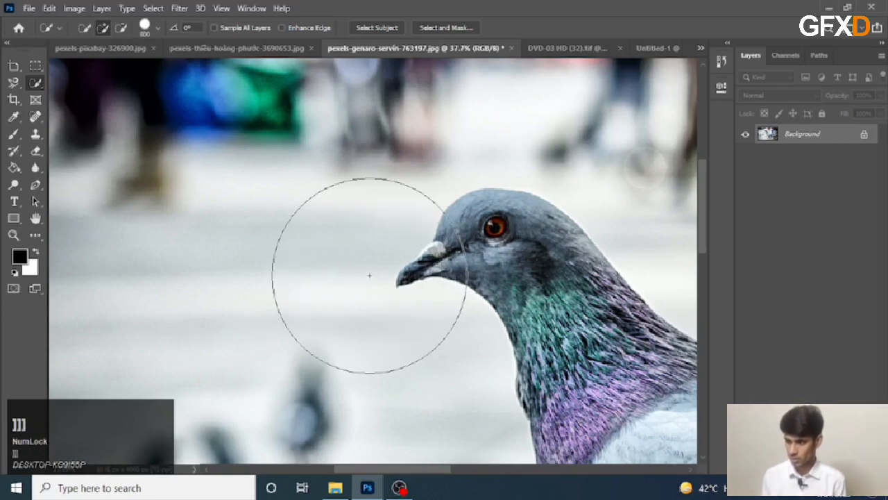
Step: Shrink the Quick Selection brush to 125 px
key(bracketleft)
key(bracketleft)
key(bracketleft)
key(bracketleft)
key(bracketleft)
key(bracketleft)
key(bracketleft)
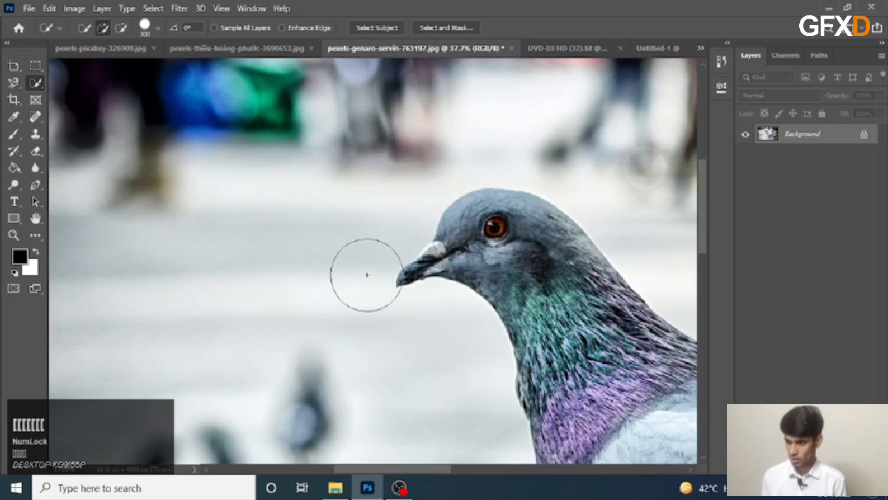
key(bracketleft)
key(bracketleft)
key(bracketleft)
key(bracketleft)
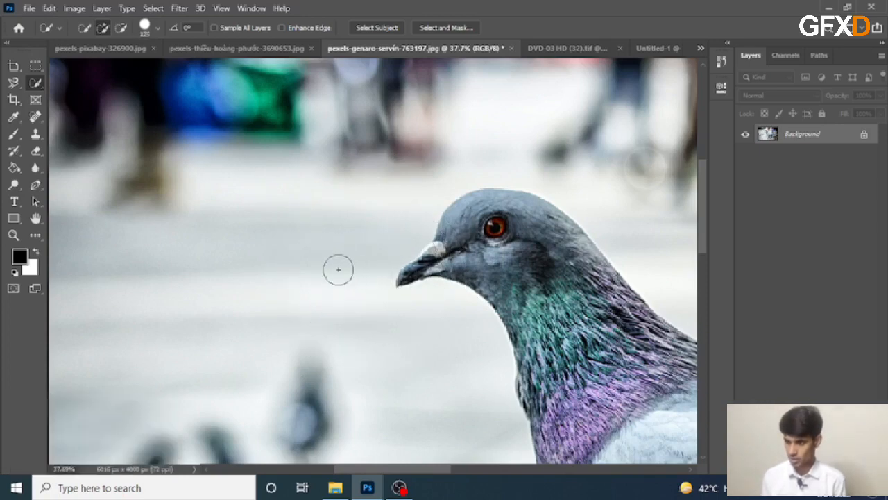
Step: Try a 482 px size in the brush settings, set the size to 65 px, and close the settings
click(145, 27)
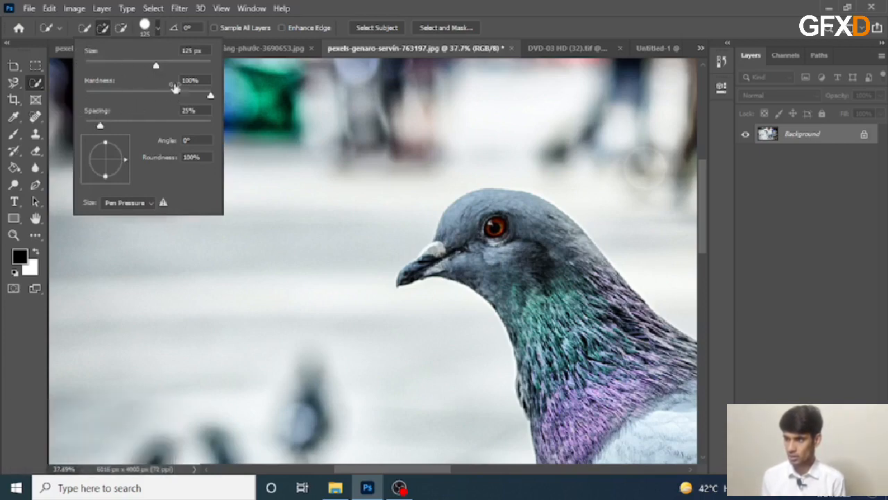
mouse_move(156, 69)
mouse_down()
mouse_move(108, 66)
mouse_move(198, 66)
mouse_up()
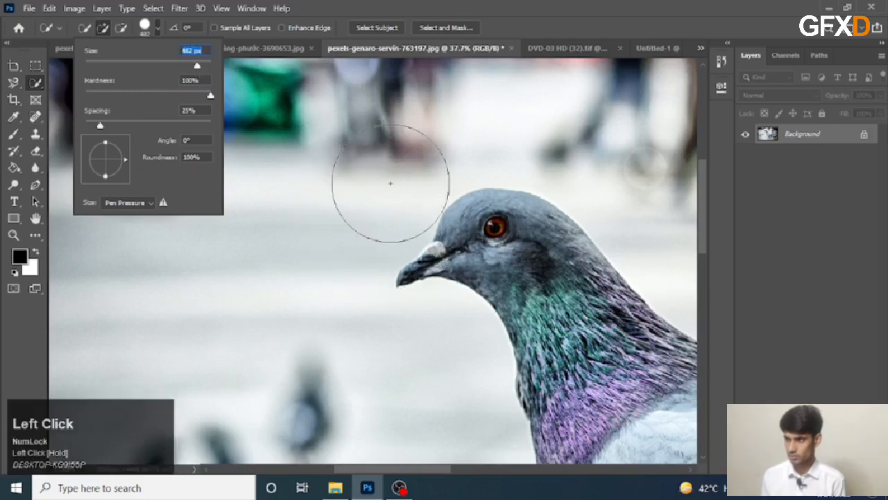
mouse_move(197, 66)
mouse_down()
mouse_move(131, 75)
mouse_move(100, 67)
mouse_move(126, 67)
mouse_up()
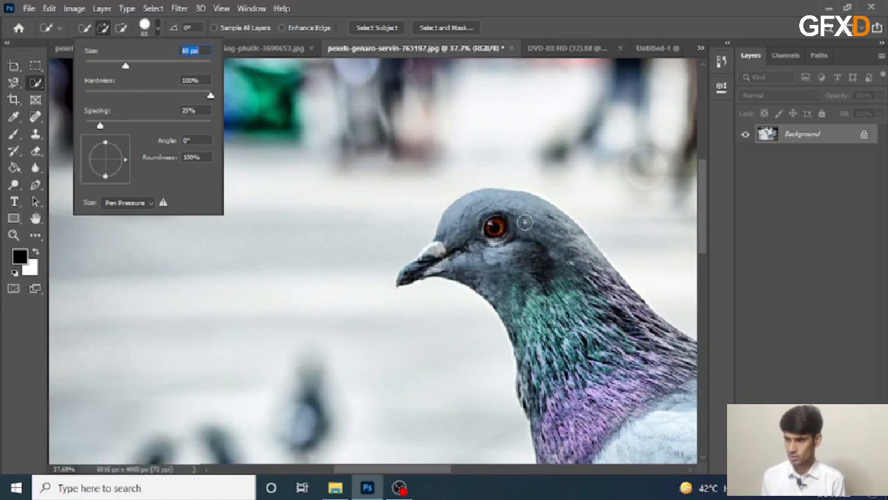
key(alt)
scroll(492, 224, up, 1)
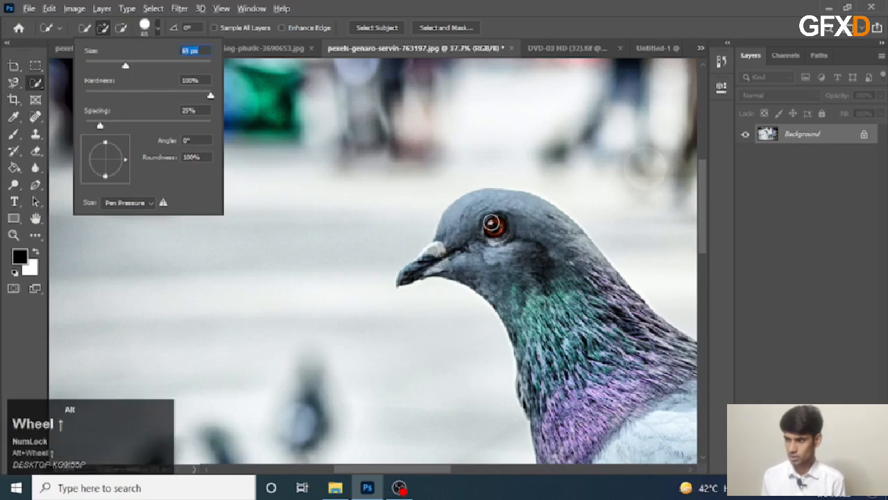
click(438, 181)
key(ctrl+z)
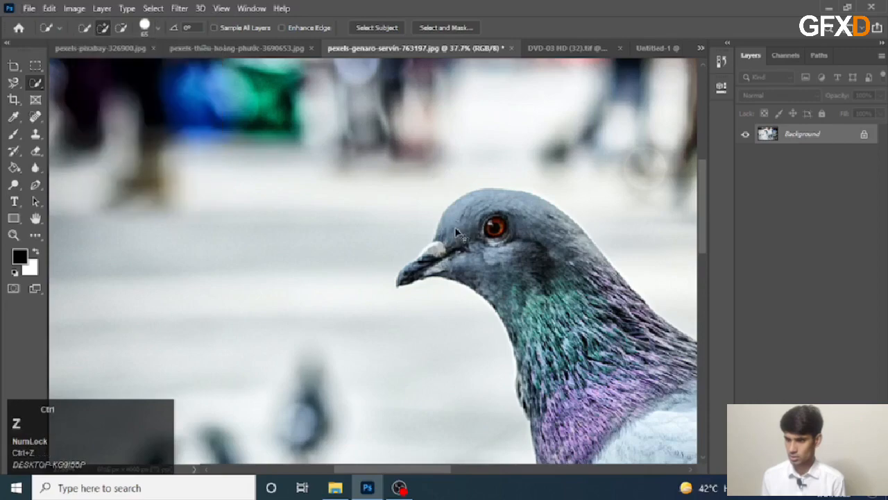
scroll(484, 208, down, 5)
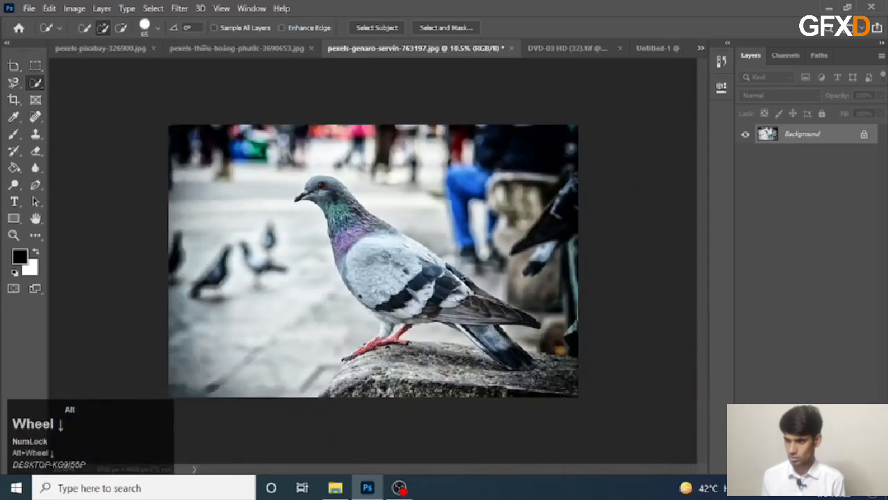
scroll(412, 229, up, 1)
scroll(412, 229, up, 2)
scroll(412, 229, down, 2)
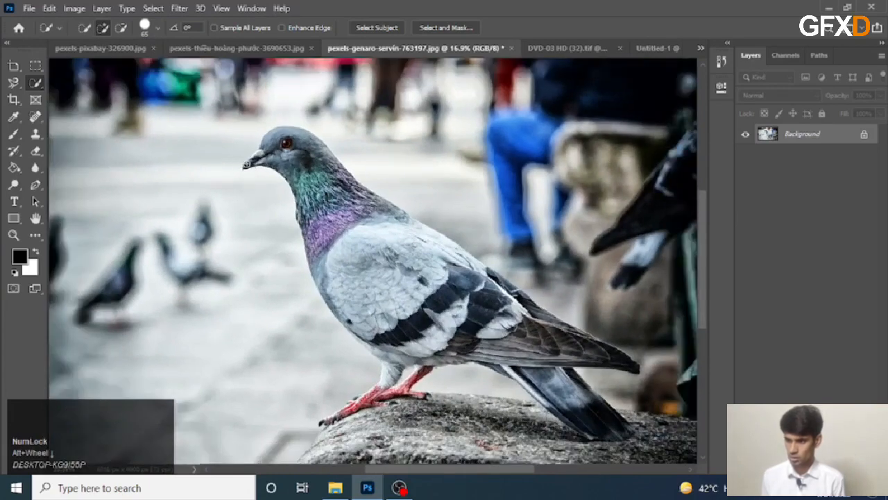
Step: Select the main pigeon's head, neck and upper body with the Quick Selection Tool
click(246, 166)
mouse_move(247, 165)
mouse_down()
mouse_move(292, 139)
mouse_move(311, 150)
mouse_move(299, 156)
mouse_move(350, 231)
mouse_move(358, 196)
mouse_up()
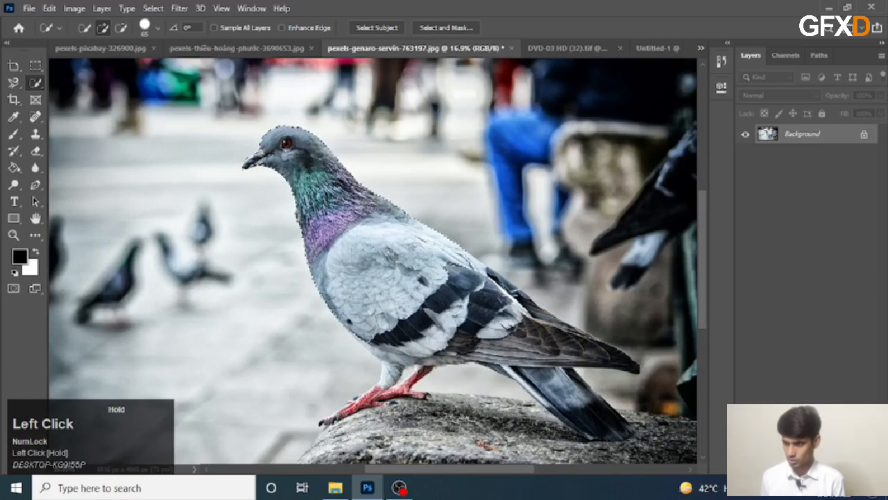
mouse_move(459, 273)
mouse_down()
mouse_move(532, 318)
mouse_move(480, 280)
mouse_move(501, 281)
mouse_up()
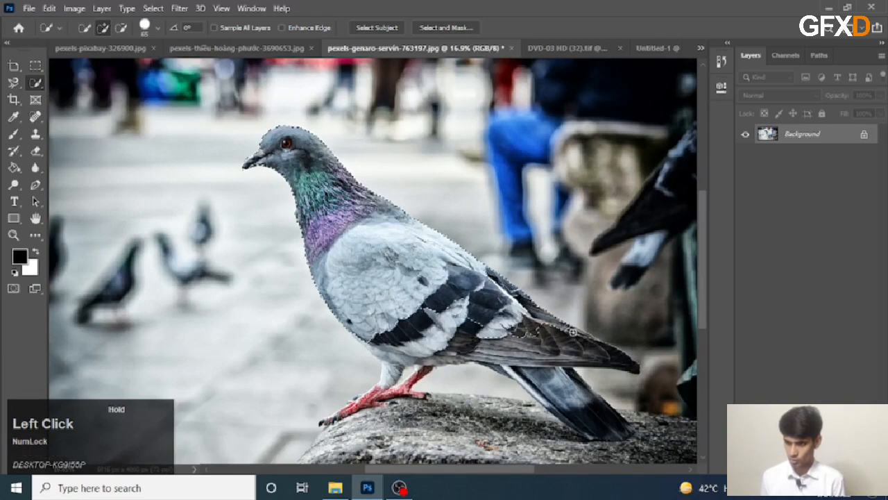
Step: Extend the selection over the pigeon's wing tips, lower wing and tail feathers
drag(573, 332, 594, 347)
mouse_move(467, 336)
mouse_down()
mouse_move(430, 316)
mouse_move(400, 335)
mouse_up()
drag(547, 371, 598, 420)
drag(511, 371, 473, 339)
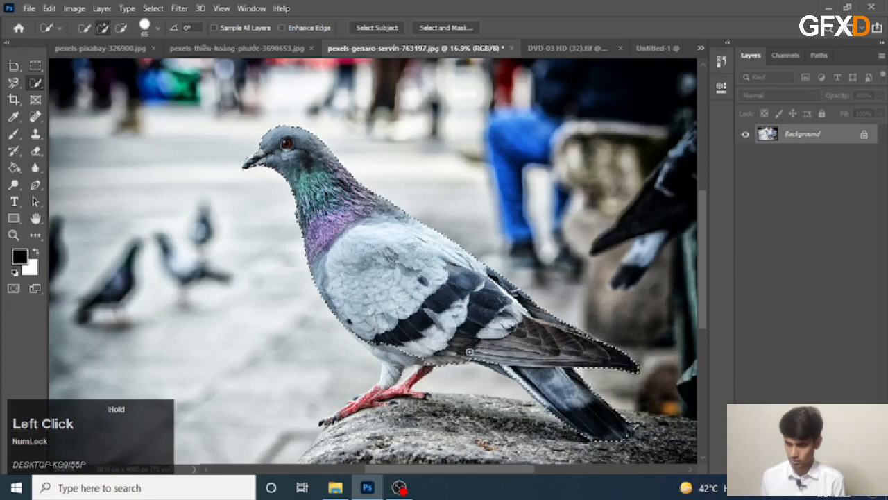
drag(492, 362, 514, 365)
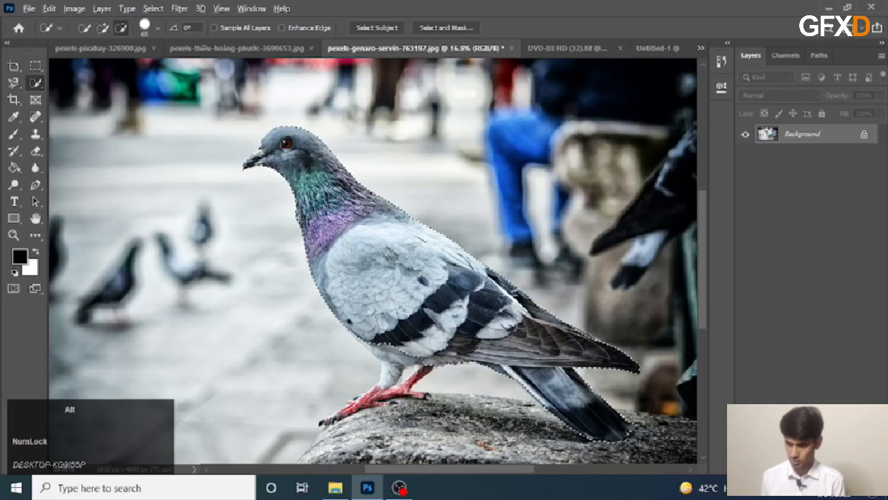
Step: Add the pigeon's lower belly and feathered front leg to the selection
scroll(383, 347, up, 4)
scroll(383, 345, down, 3)
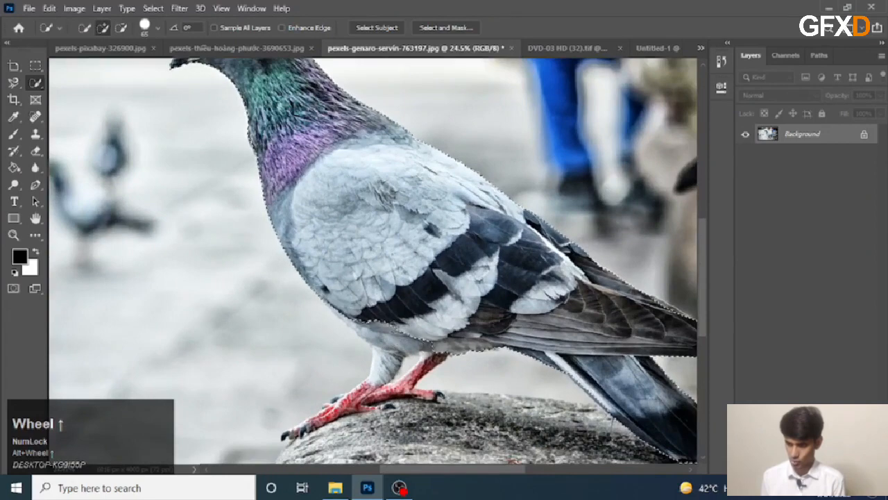
key(alt)
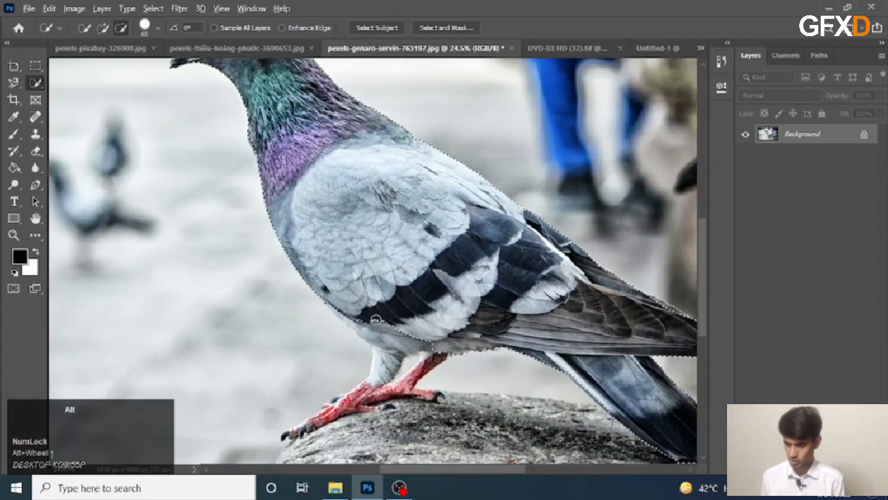
scroll(373, 342, up, 1)
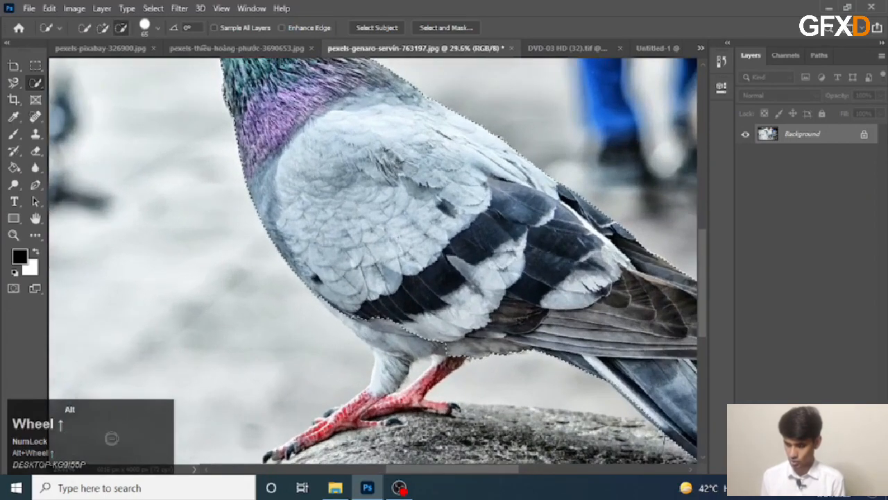
scroll(263, 360, up, 1)
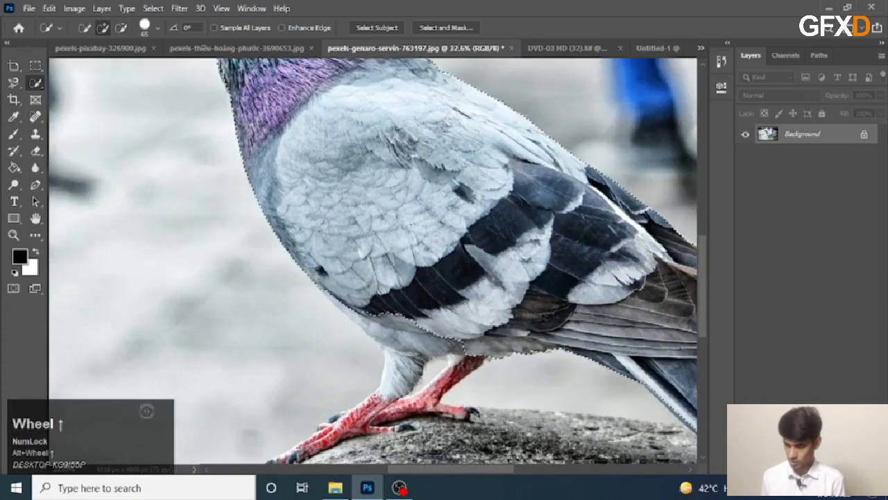
scroll(410, 339, up, 2)
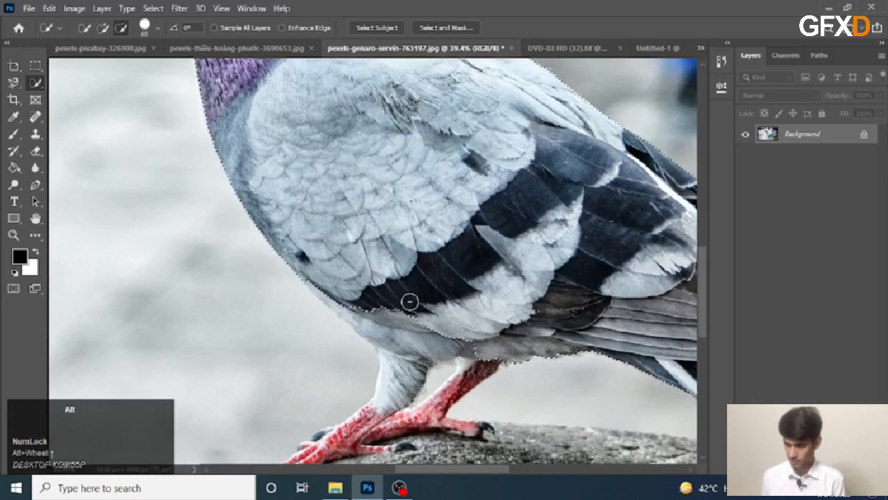
scroll(412, 300, down, 3)
scroll(419, 298, down, 2)
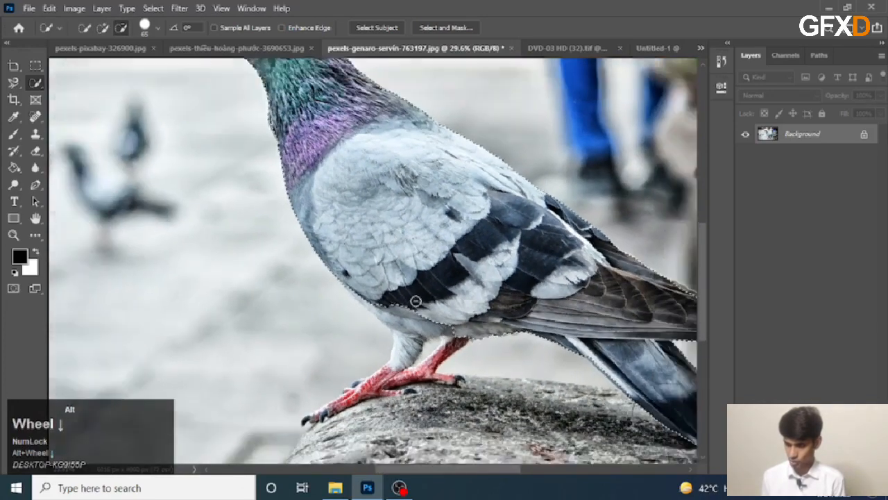
scroll(406, 264, up, 3)
drag(406, 264, 410, 326)
Step: Add the pigeon's red feet and toes down to the front claws to the selection
mouse_move(375, 392)
mouse_down()
mouse_move(326, 426)
mouse_move(391, 270)
mouse_move(434, 228)
mouse_up()
key(space)
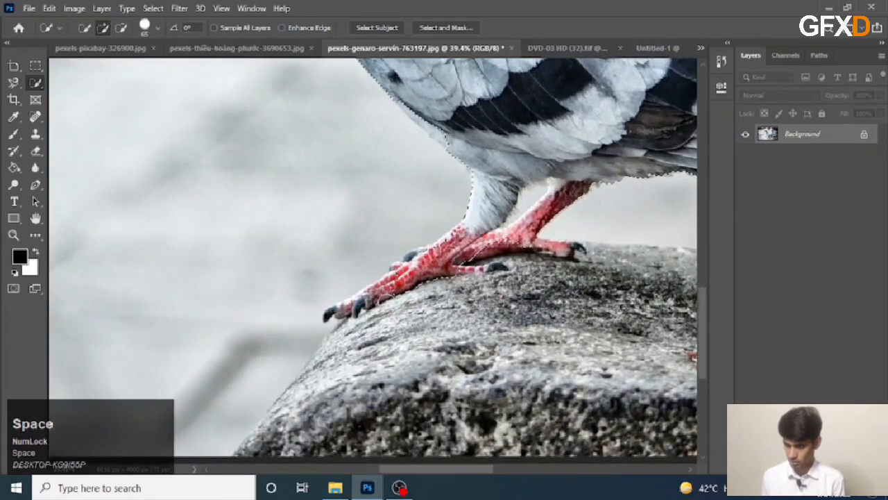
drag(416, 259, 340, 309)
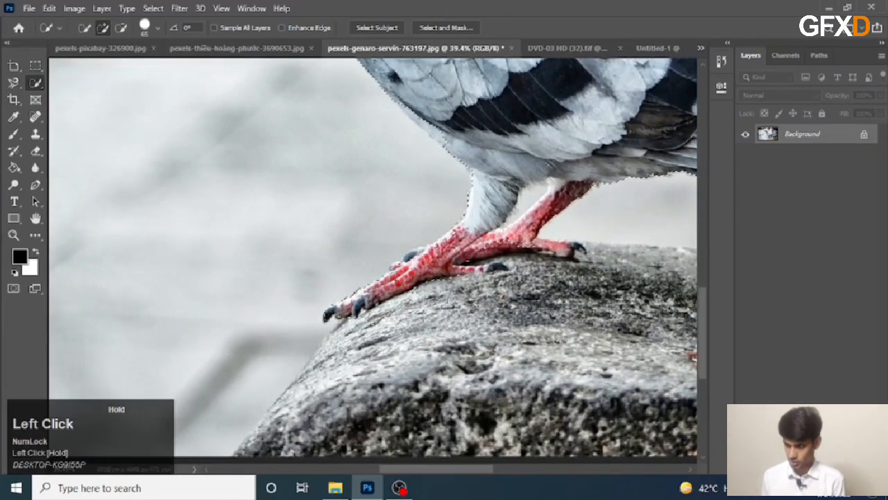
drag(413, 247, 486, 245)
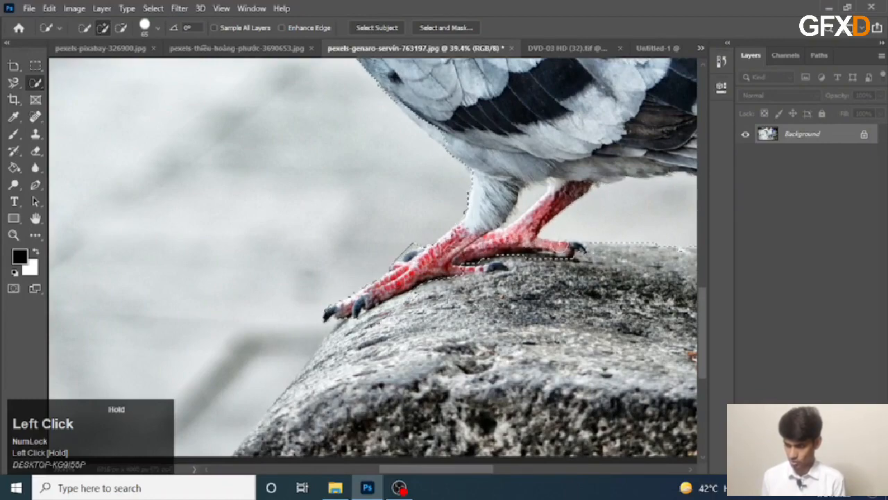
Step: Try removing the background between the rear leg and the tail from the selection, and undo it
scroll(424, 181, down, 5)
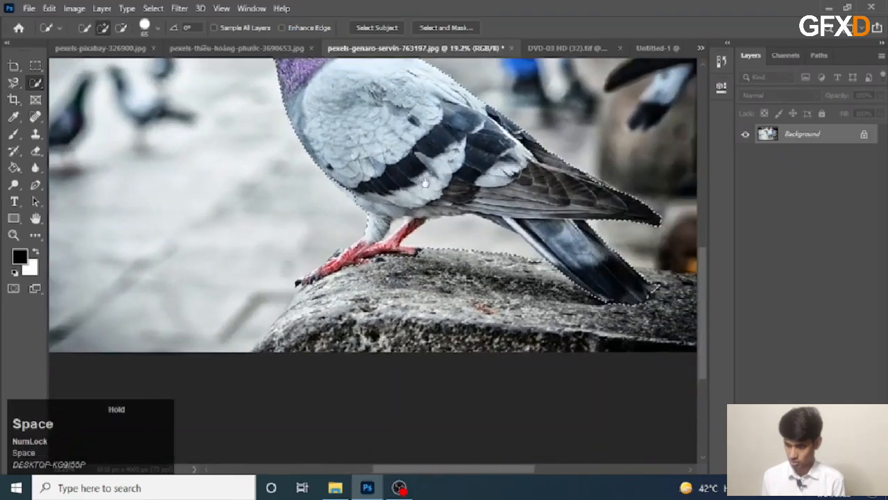
drag(425, 182, 407, 166)
alt+scroll(439, 231, up, 1)
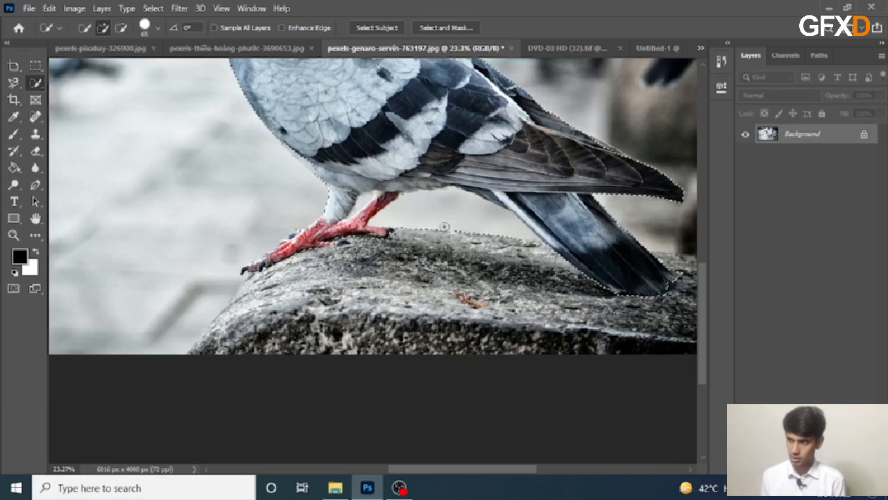
drag(444, 226, 445, 229)
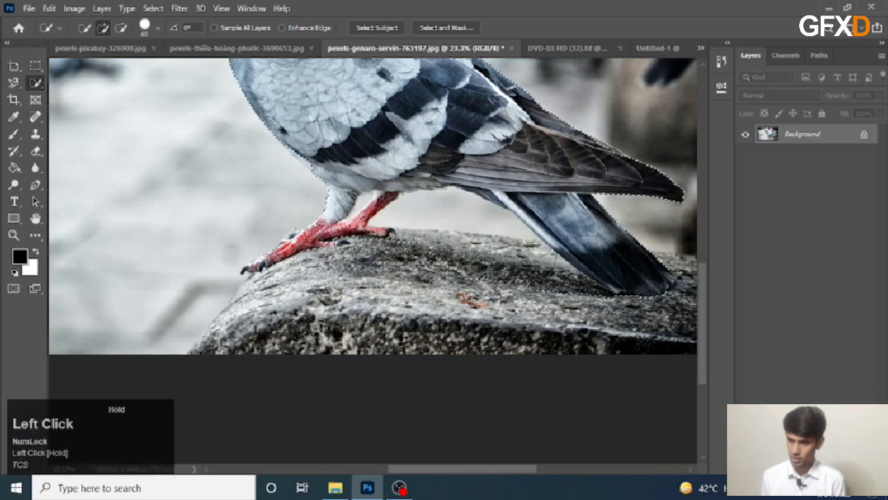
key(ctrl+z)
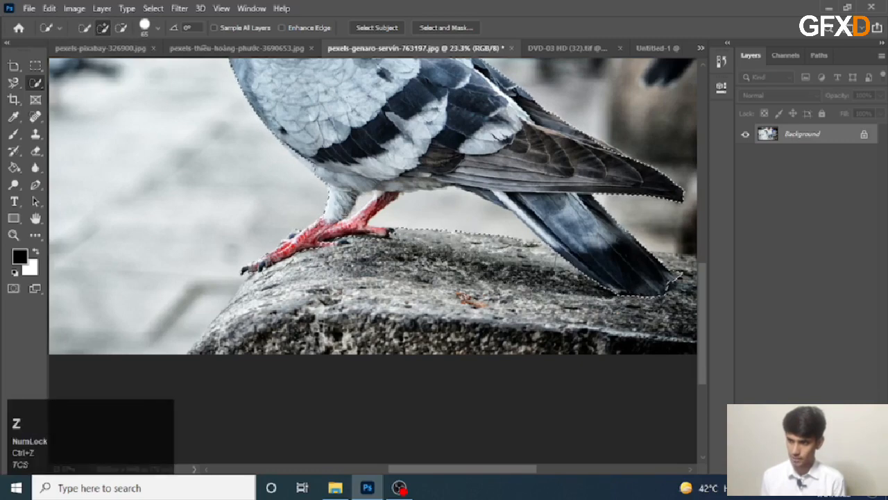
Step: Subtract the background between the rear leg and tail from the selection, using a 40 px brush above the rear toe
click(122, 30)
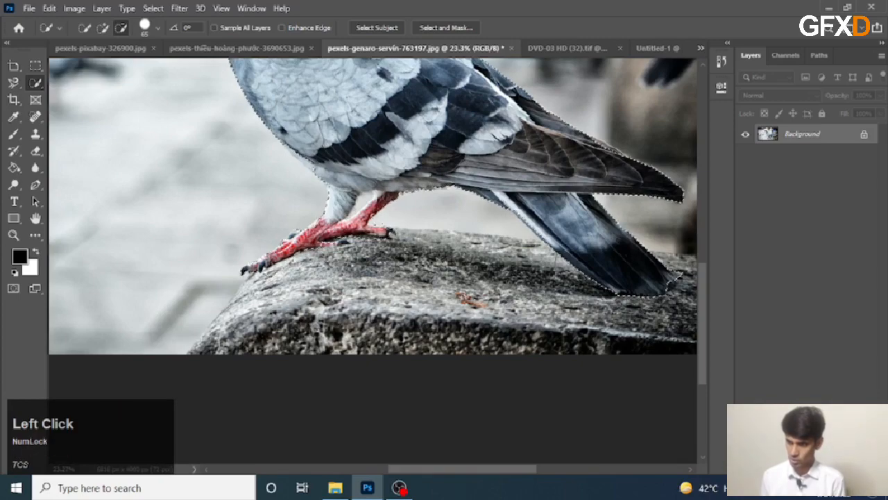
alt+scroll(383, 217, up, 1)
alt+scroll(383, 217, up, 3)
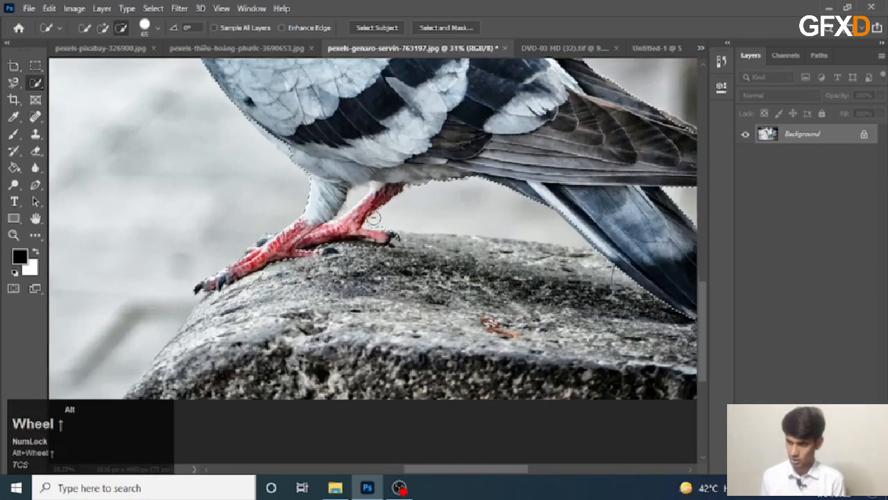
alt+scroll(383, 220, up, 4)
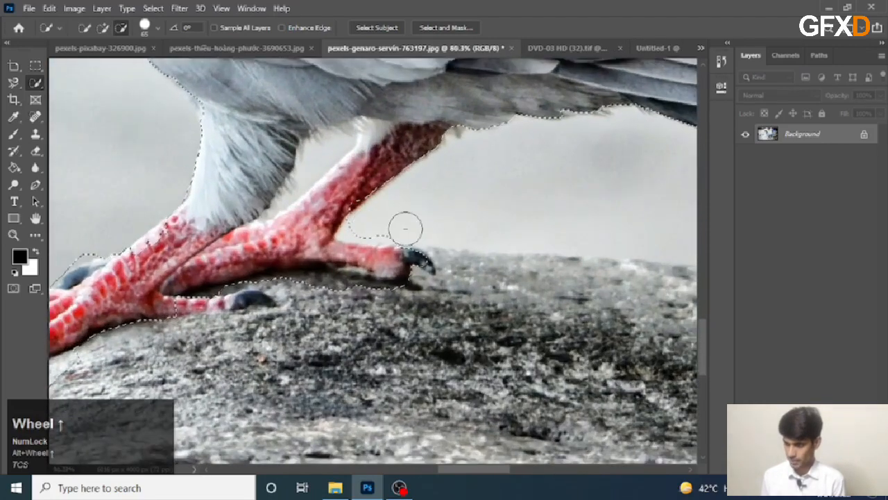
key(bracketleft)
key(bracketleft)
key(bracketleft)
key(bracketleft)
key(bracketleft)
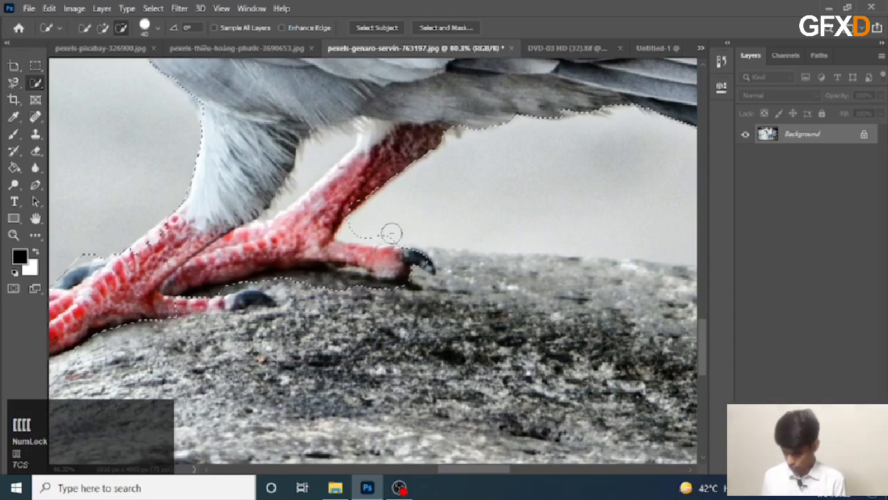
mouse_move(390, 231)
mouse_down()
mouse_move(346, 233)
mouse_move(411, 239)
mouse_up()
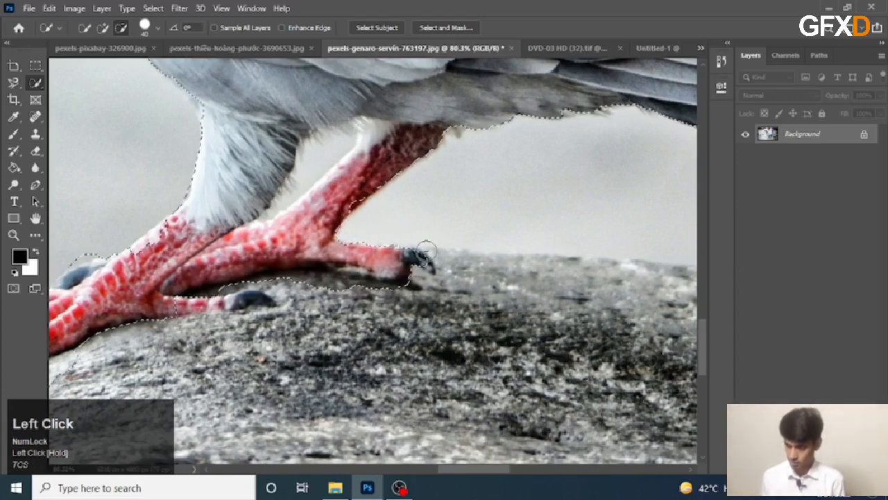
Step: Subtract the background gap between the pigeon's two legs from the selection
alt+scroll(310, 173, down, 1)
alt+scroll(310, 172, up, 1)
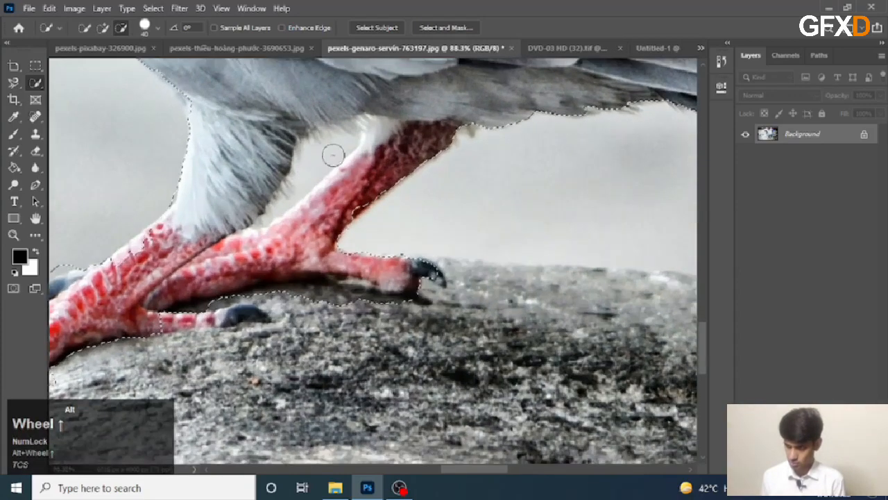
mouse_move(337, 145)
mouse_down()
mouse_move(322, 156)
mouse_move(386, 143)
mouse_move(362, 179)
mouse_up()
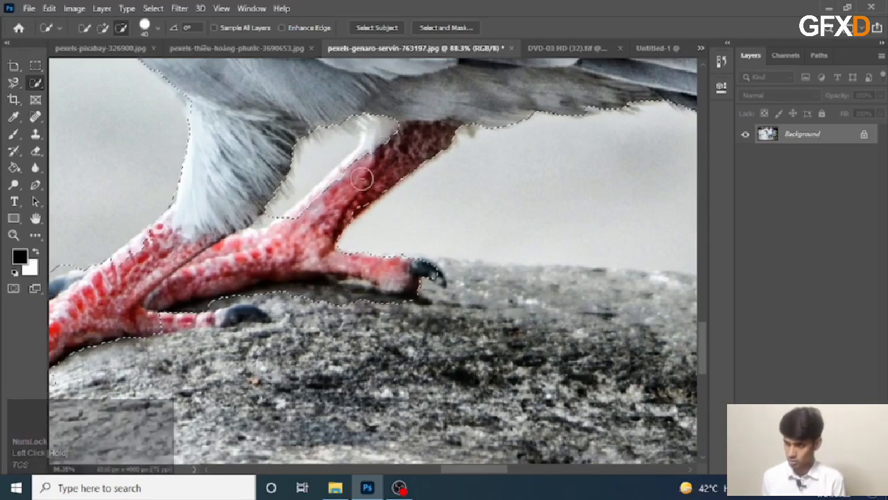
Step: Subtract the excess background around the back toe of the front foot from the selection
alt+scroll(362, 179, down, 3)
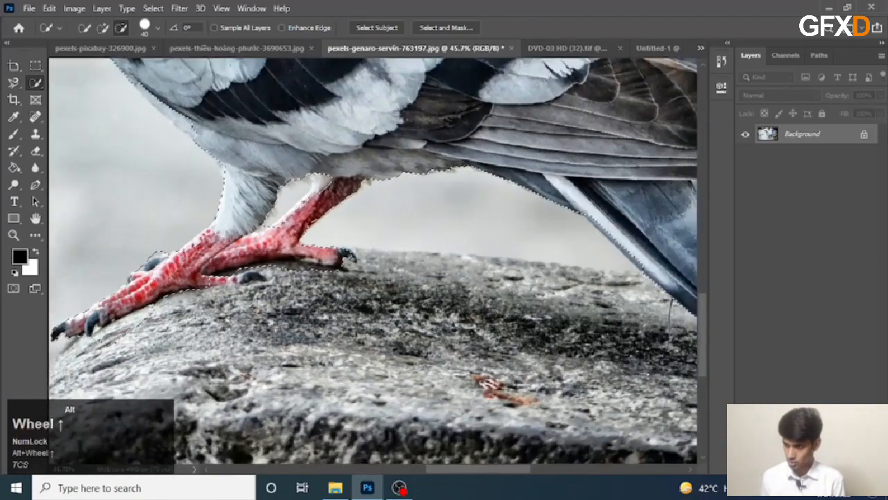
mouse_move(149, 311)
mouse_down()
mouse_move(352, 224)
mouse_move(337, 243)
mouse_move(342, 263)
mouse_up()
alt+scroll(331, 220, up, 2)
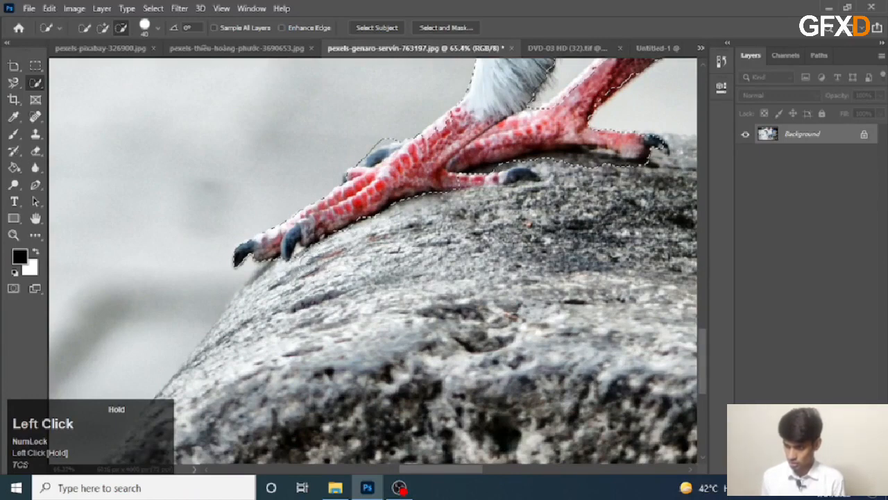
drag(466, 161, 377, 216)
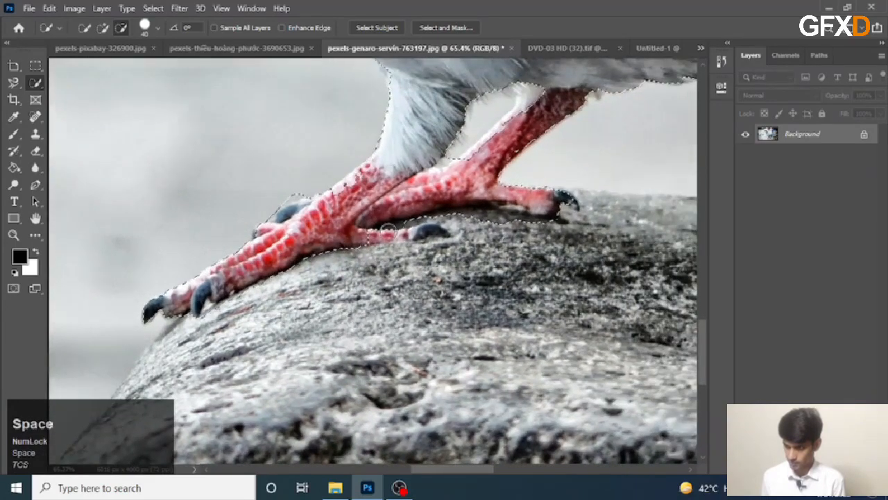
mouse_move(321, 185)
mouse_down()
mouse_move(305, 208)
mouse_move(277, 212)
mouse_move(274, 228)
mouse_up()
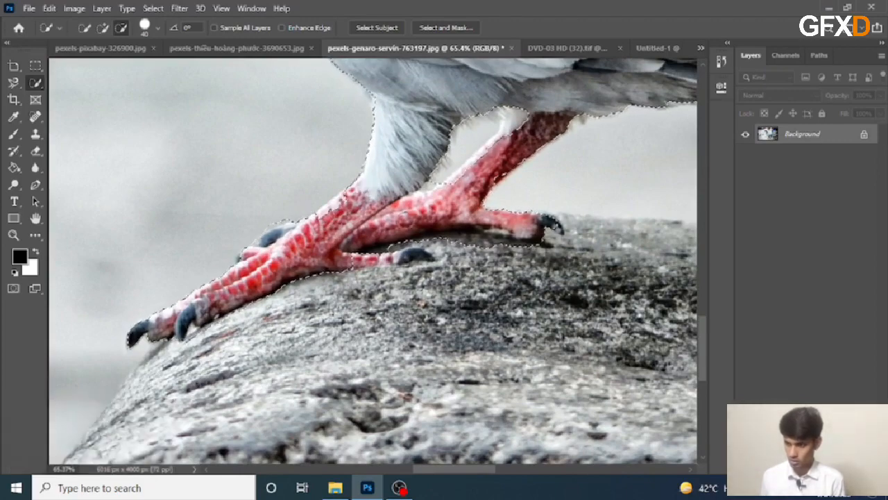
Step: Switch Quick Selection to add mode and include the white feathers at the top of the rear leg
scroll(440, 229, down, 3)
scroll(441, 228, up, 3)
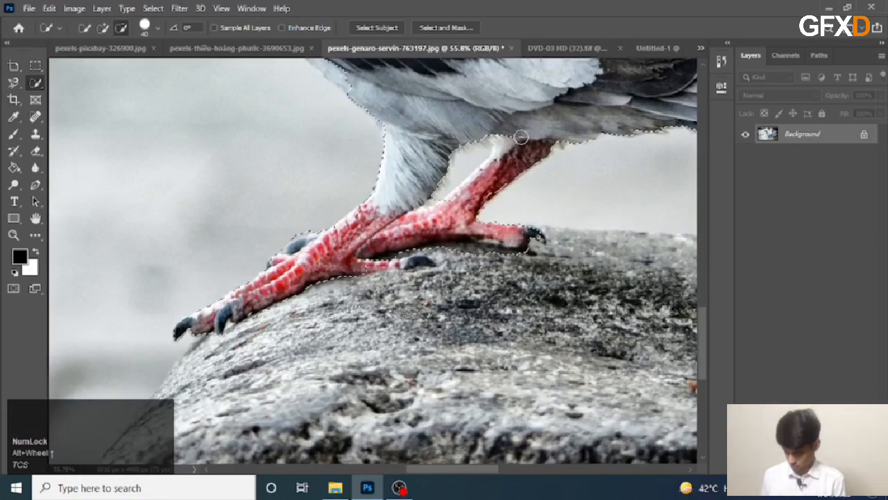
click(517, 142)
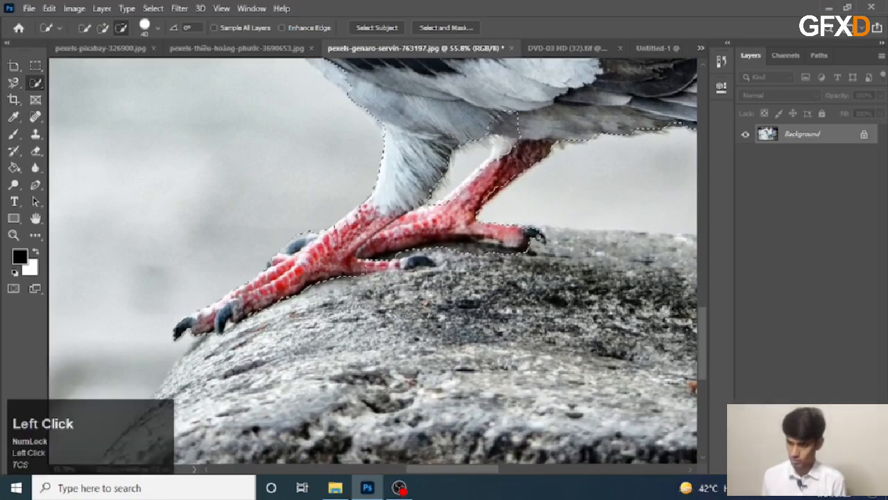
key(ctrl+z)
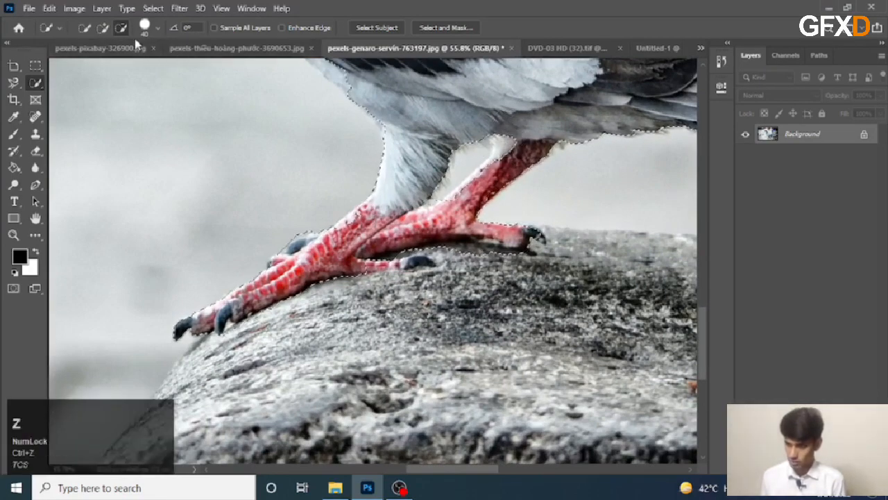
click(103, 28)
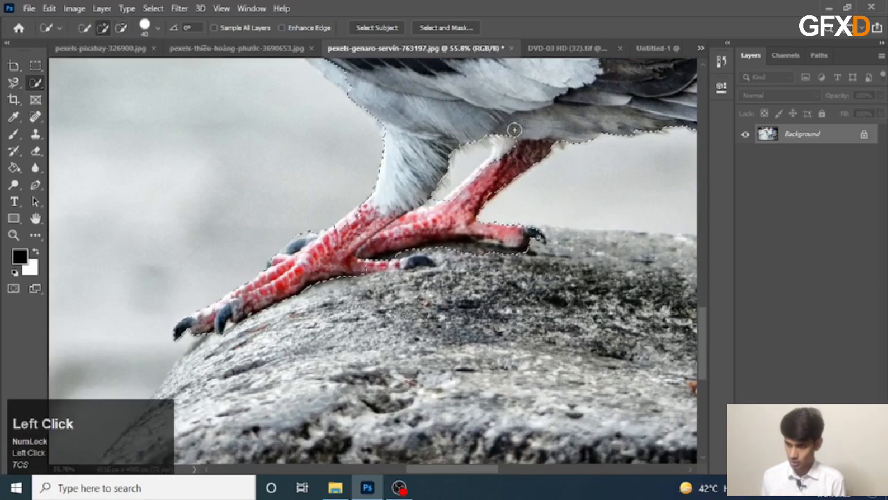
drag(514, 130, 511, 143)
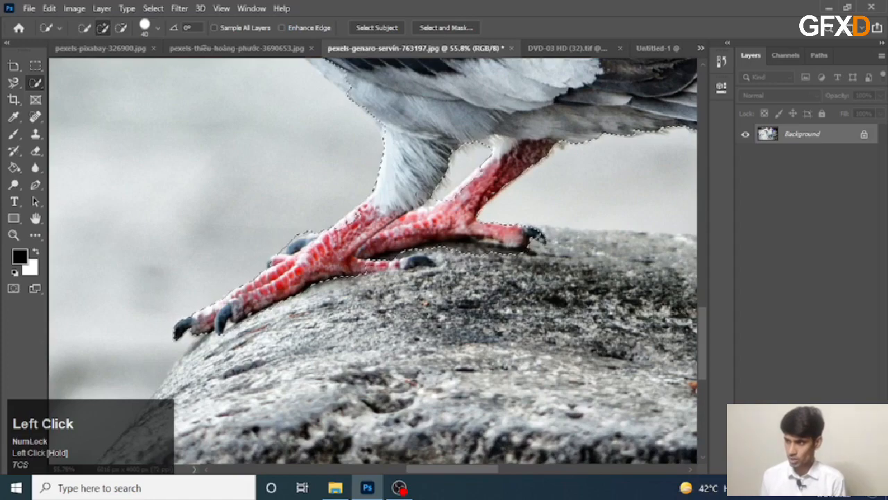
Step: Reduce the Quick Selection brush to 20 px and add the front foot's back toe and dark claw to the selection
scroll(319, 254, up, 2)
scroll(319, 258, up, 1)
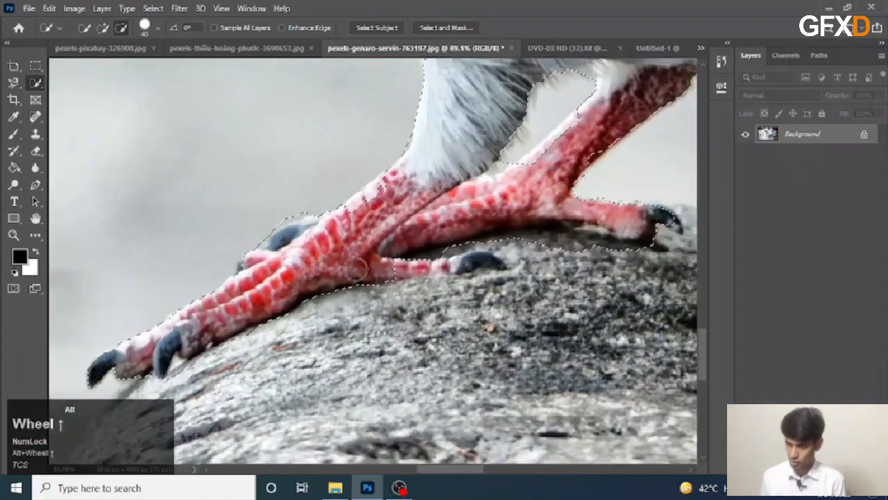
scroll(392, 270, up, 1)
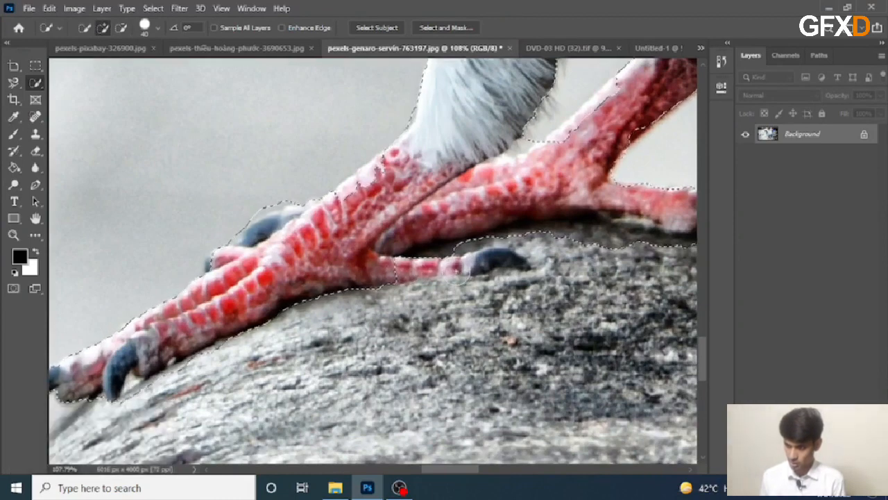
key(bracketleft)
key(bracketleft)
key(bracketleft)
key(bracketleft)
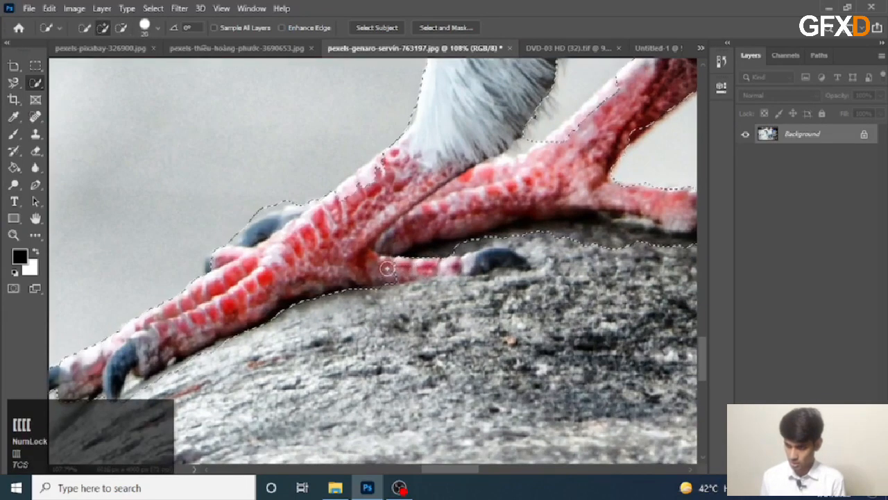
drag(404, 266, 405, 265)
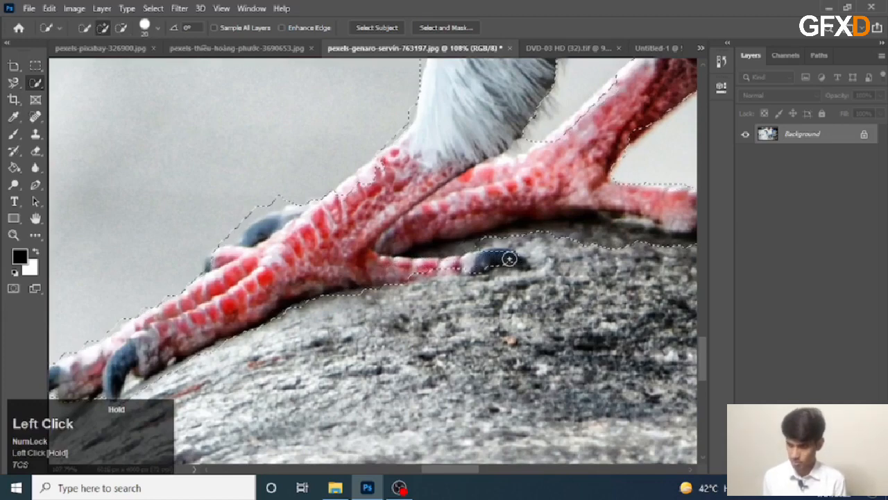
Step: Add the missed red skin along the front leg, just below the white feathers, to the selection
drag(518, 234, 386, 231)
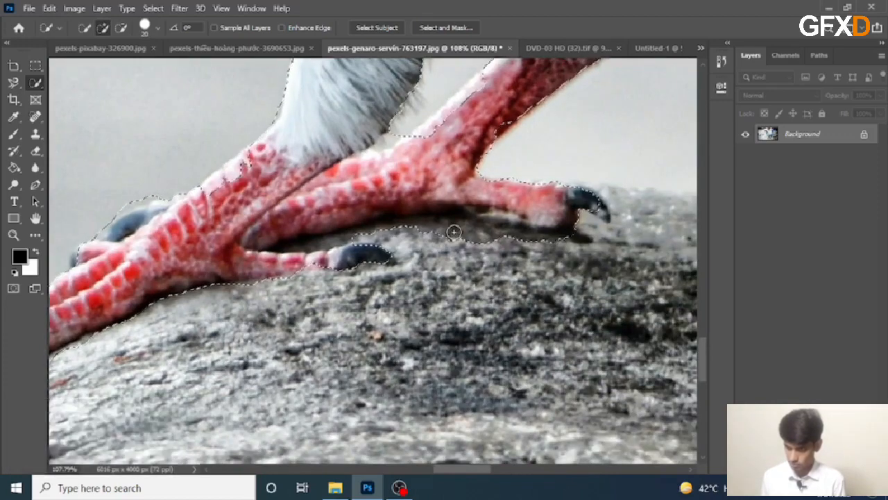
alt+scroll(340, 230, down, 1)
alt+scroll(340, 230, down, 2)
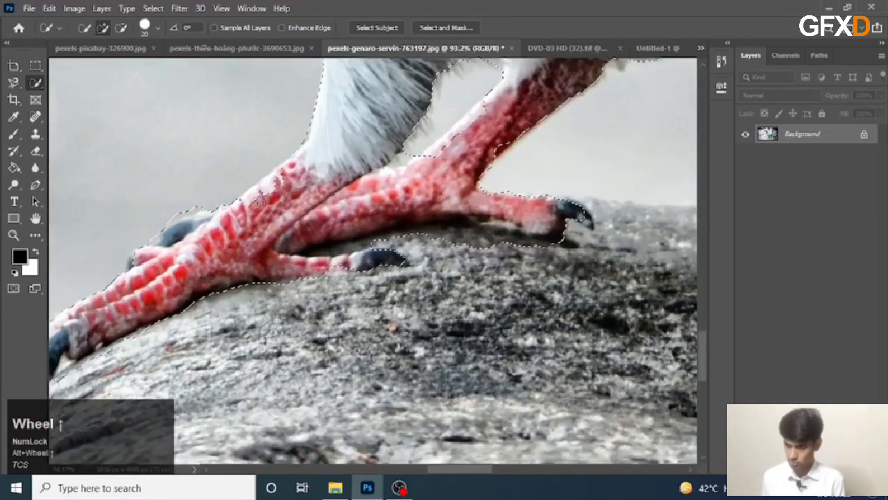
click(277, 181)
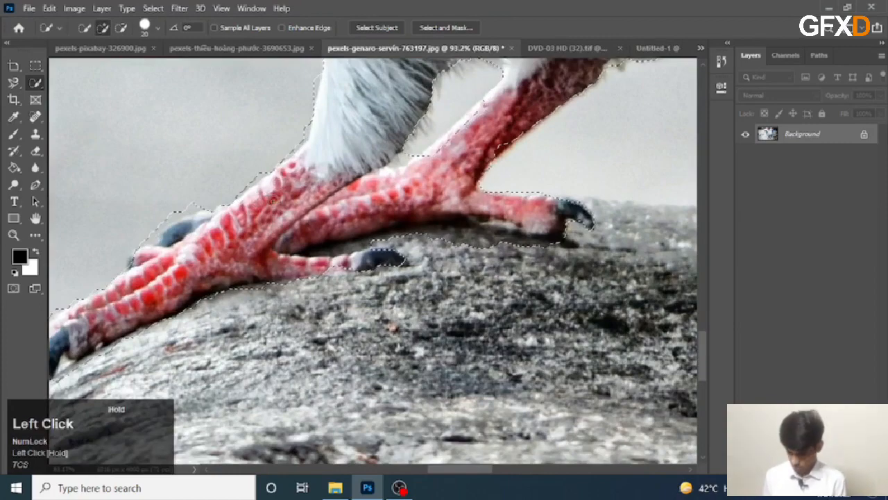
Step: Examine the selection outline around the pigeon's legs, feet and tail from different distances
alt+scroll(197, 227, down, 5)
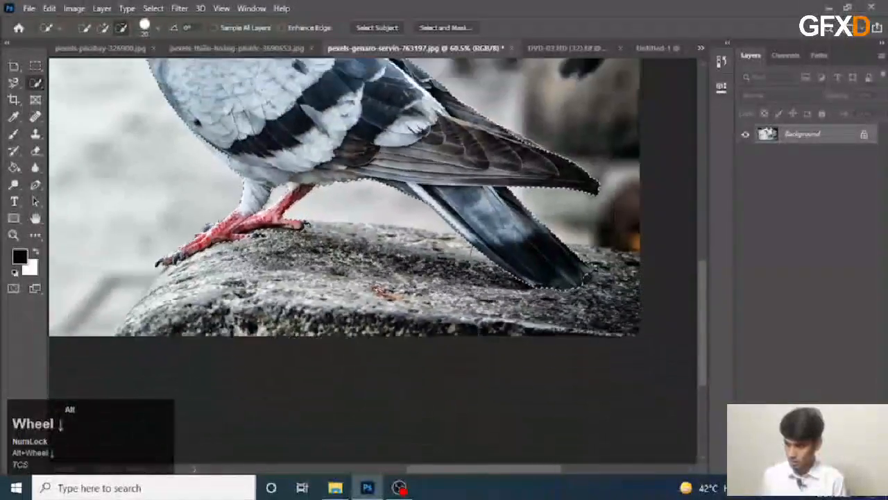
alt+scroll(197, 226, down, 1)
drag(201, 229, 413, 295)
alt+scroll(469, 298, up, 3)
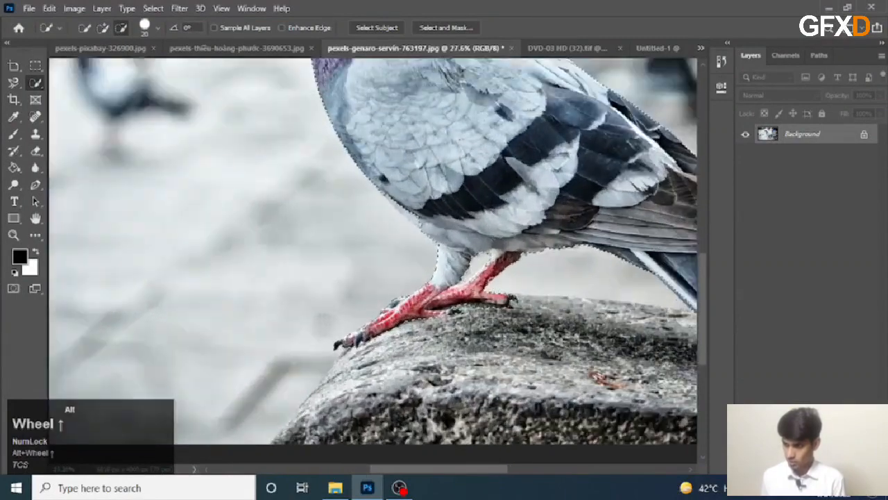
alt+scroll(469, 298, up, 4)
drag(493, 222, 446, 227)
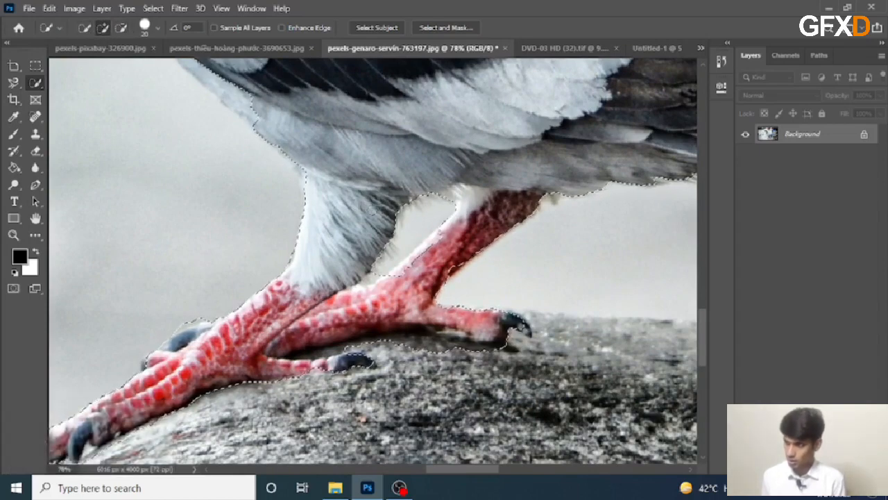
key(space)
drag(397, 182, 401, 158)
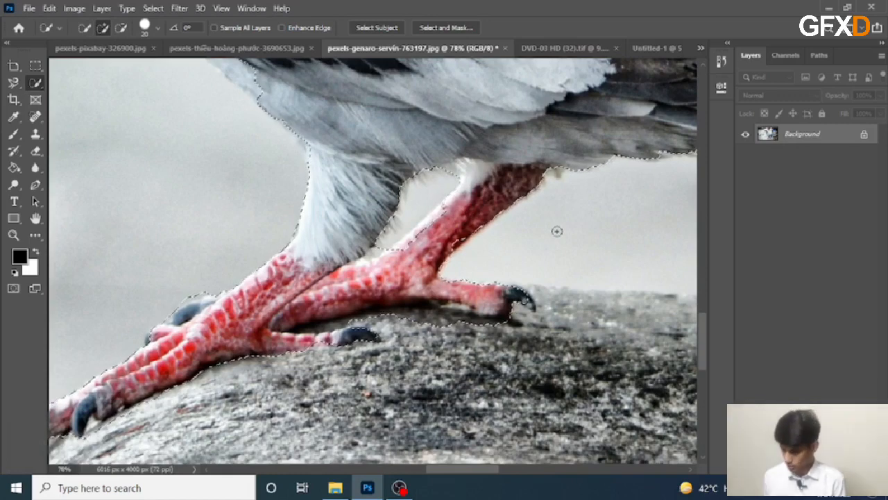
key(alt)
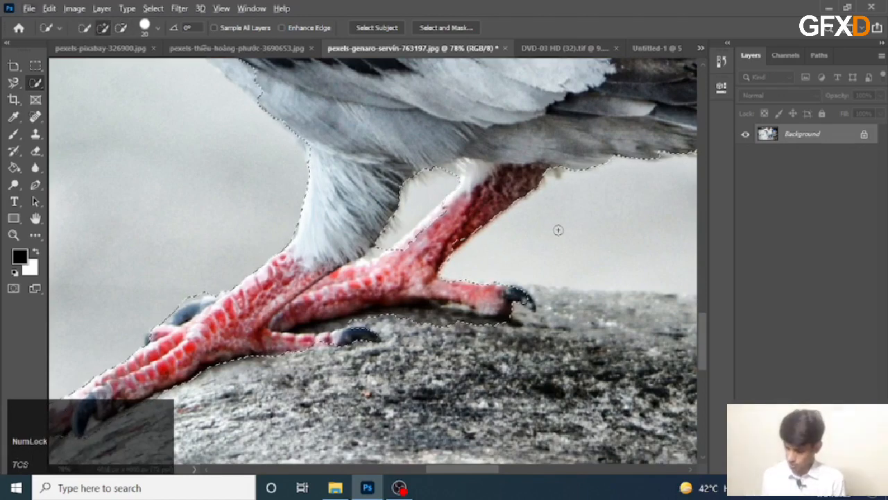
key(alt)
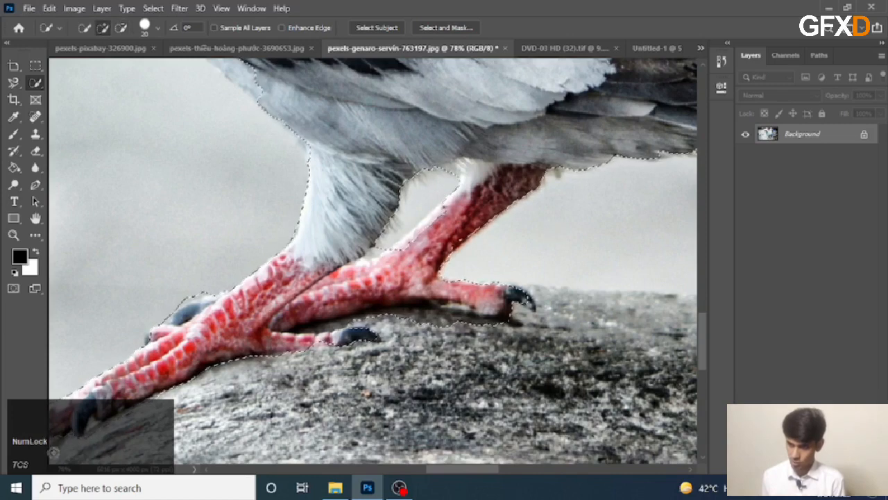
key(alt)
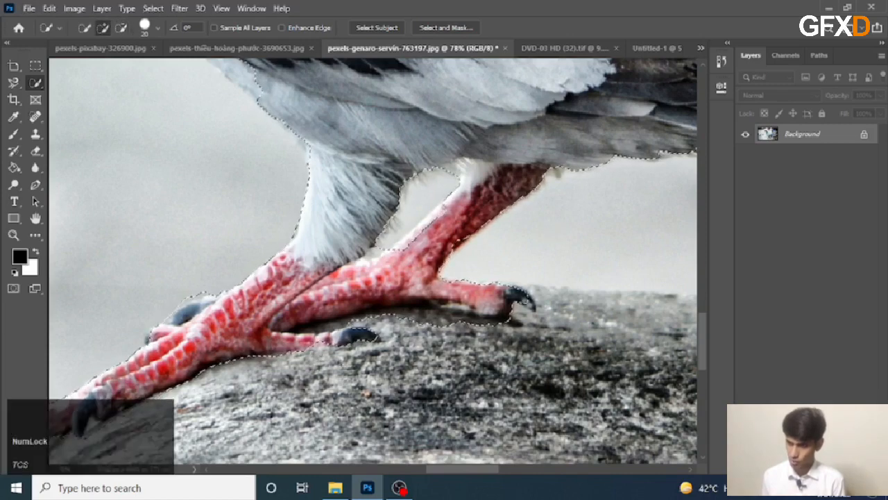
Step: Refine the gap between the legs by subtracting leftover background and adding the rear leg's pale front edge
alt+scroll(464, 231, up, 3)
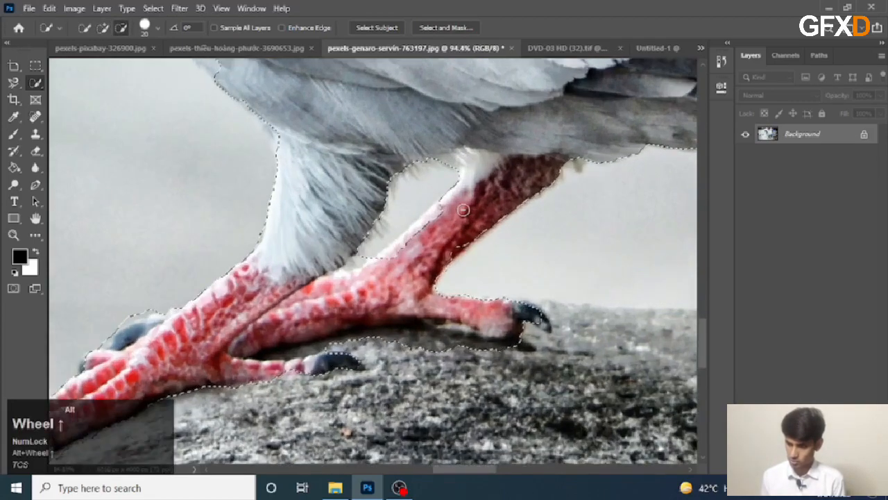
alt+scroll(446, 207, up, 2)
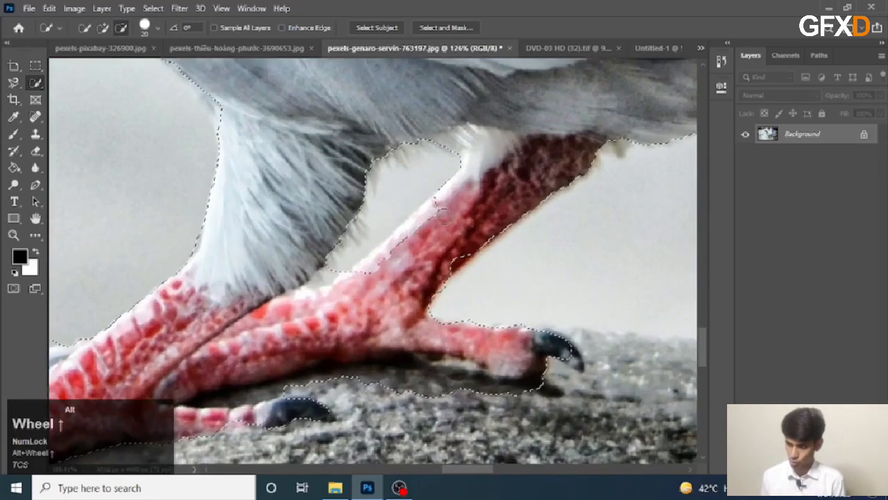
alt+click(448, 162)
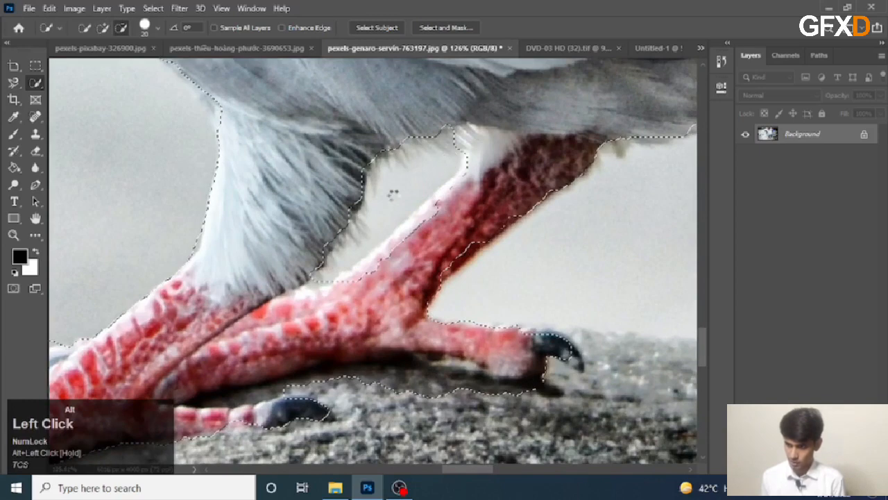
click(446, 212)
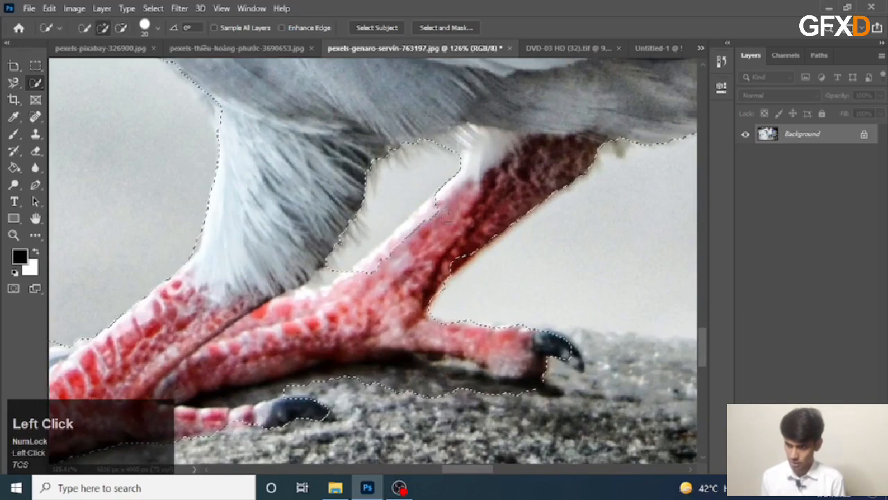
drag(446, 212, 426, 234)
Step: Subtract the dark rock beneath the rear foot from the selection and add the claw of its back toe
drag(397, 319, 458, 259)
alt+click(480, 323)
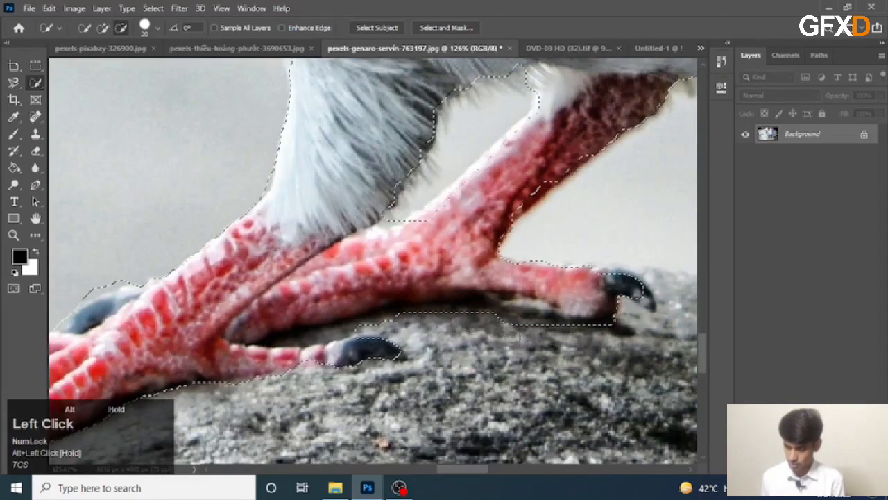
alt+click(504, 326)
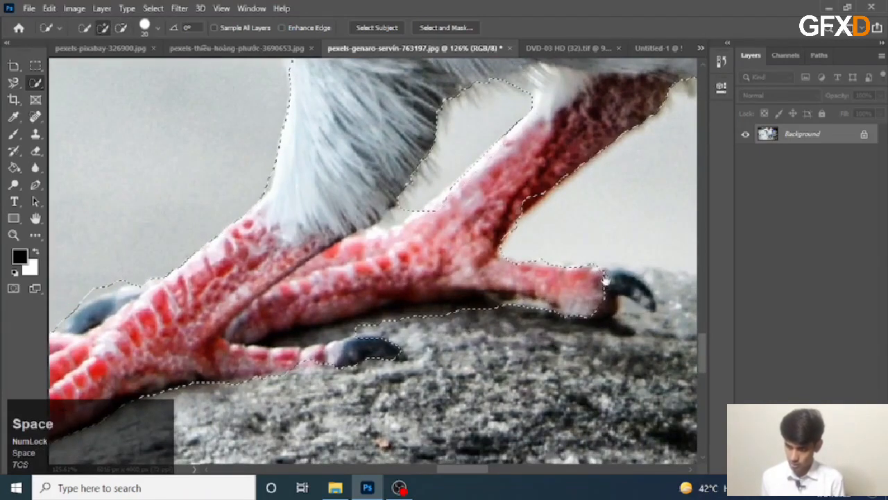
mouse_move(596, 281)
mouse_down()
mouse_move(576, 278)
mouse_move(602, 282)
mouse_up()
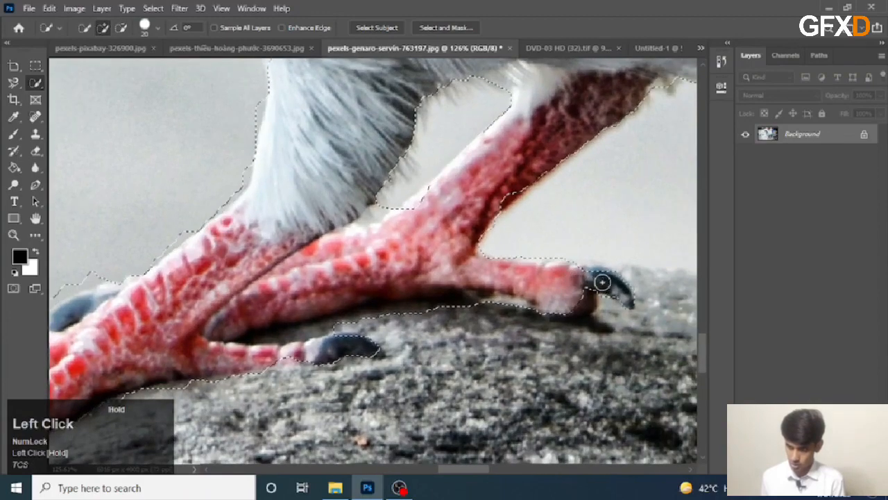
Step: Add the missed feathers along the pigeon's lower breast edge, above the front leg, to the selection
alt+scroll(303, 311, down, 5)
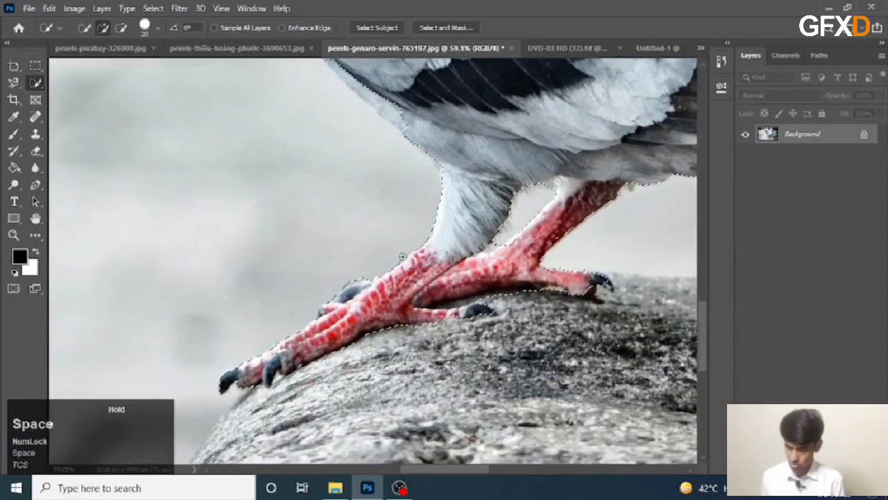
drag(399, 263, 406, 375)
mouse_move(318, 210)
mouse_down()
mouse_move(362, 227)
mouse_move(294, 198)
mouse_up()
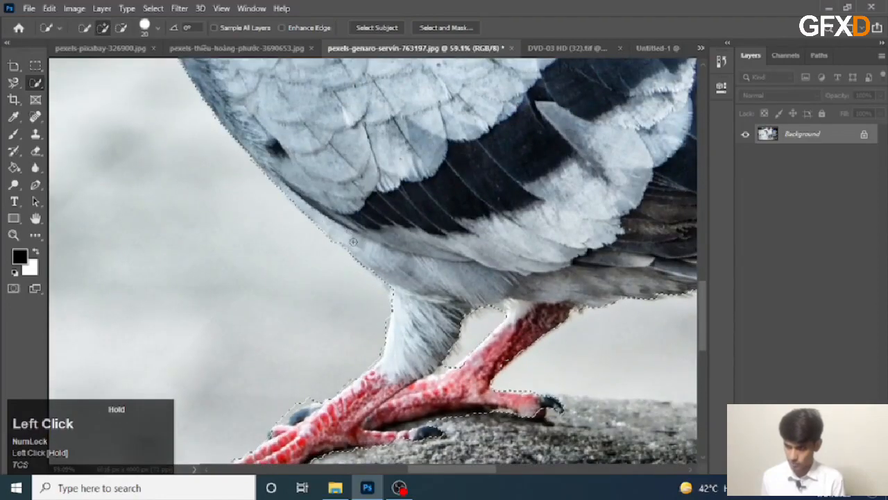
Step: Refine the selection at the tail tip by adding the missed feather edge and subtracting the adjacent rock
scroll(353, 241, down, 6)
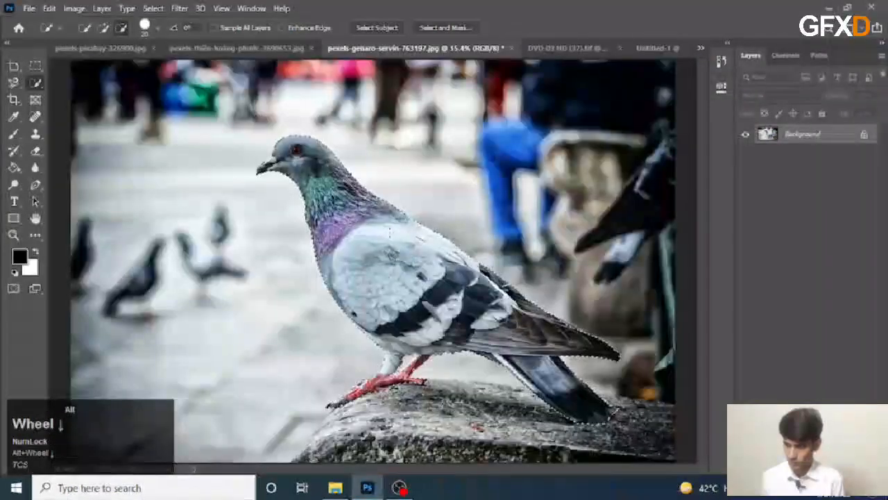
scroll(413, 250, up, 1)
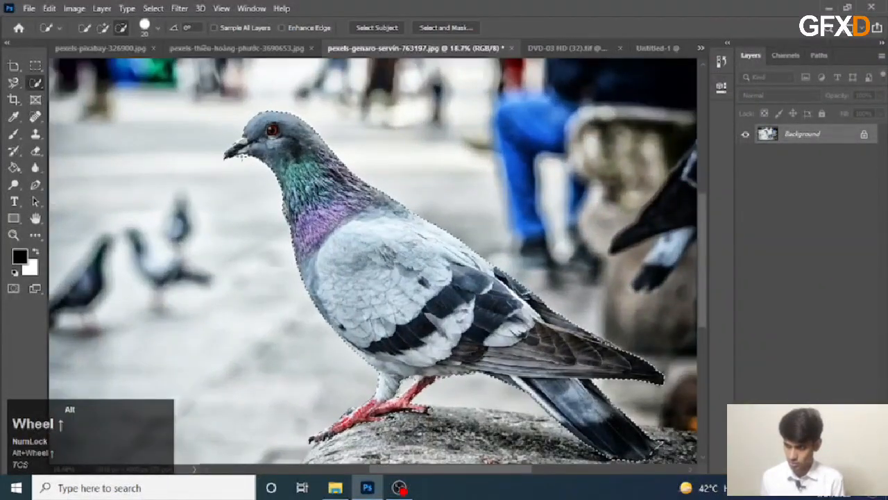
drag(428, 279, 367, 226)
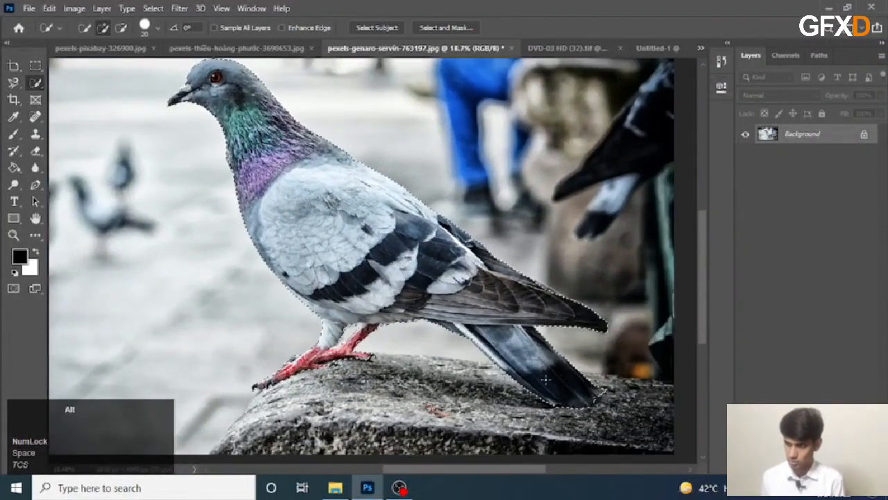
scroll(600, 395, up, 2)
scroll(601, 395, up, 1)
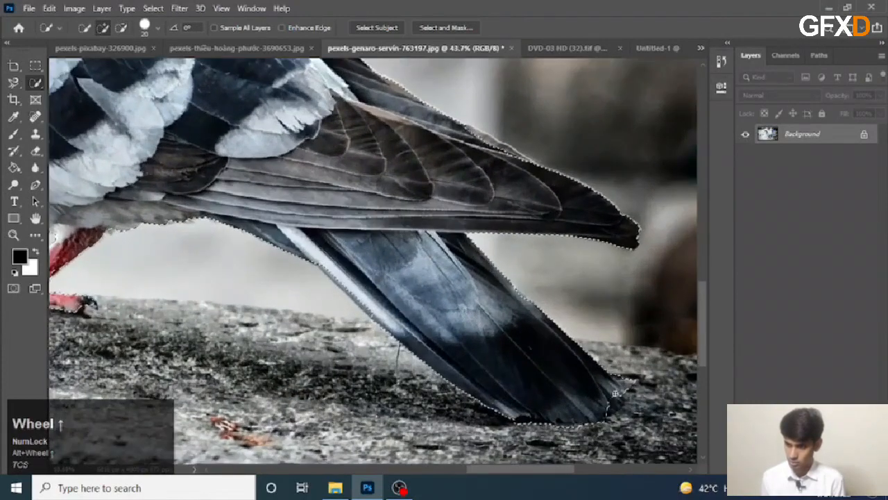
click(620, 375)
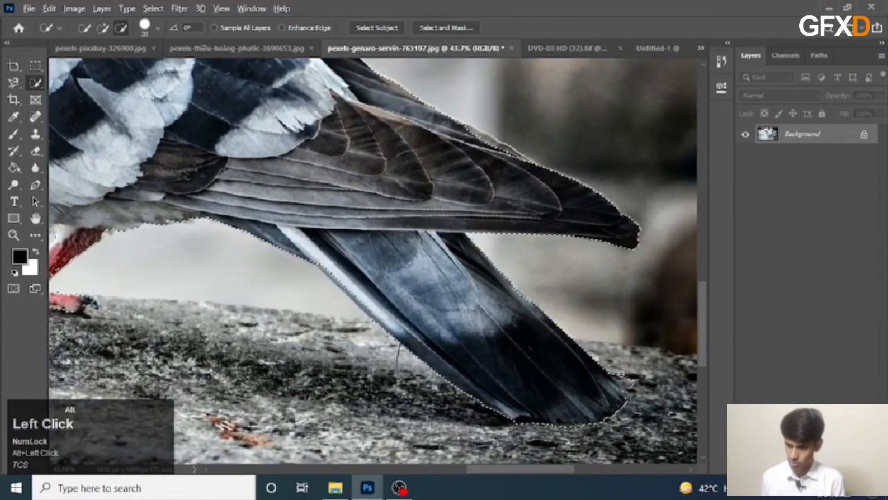
alt+click(624, 378)
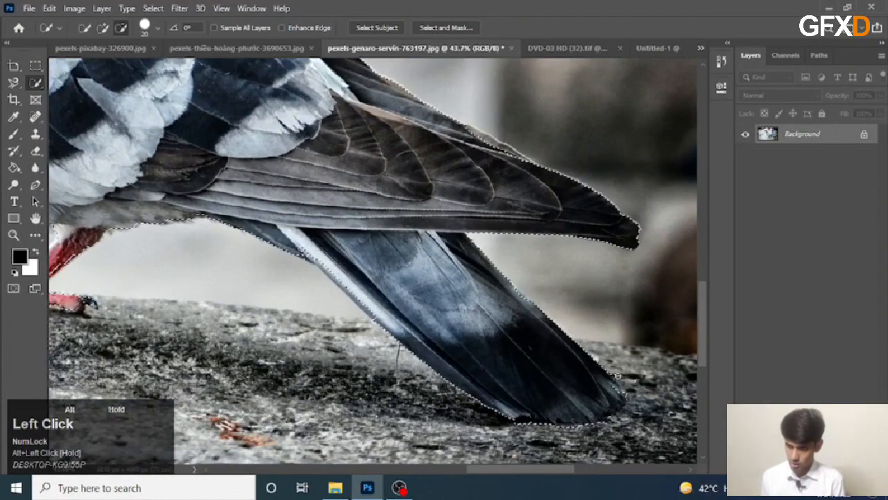
scroll(625, 381, up, 1)
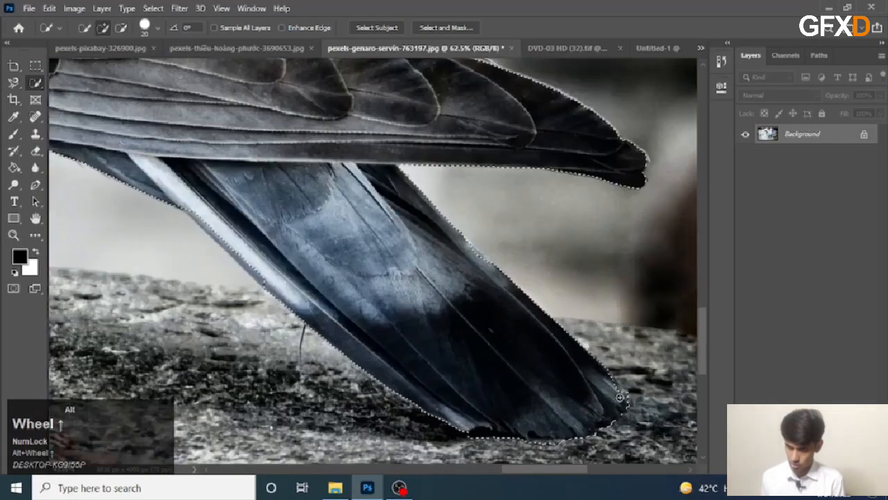
Step: Open the pigeon selection in Select and Mask and set the preview transparency to 100%
scroll(476, 337, down, 2)
scroll(476, 337, down, 5)
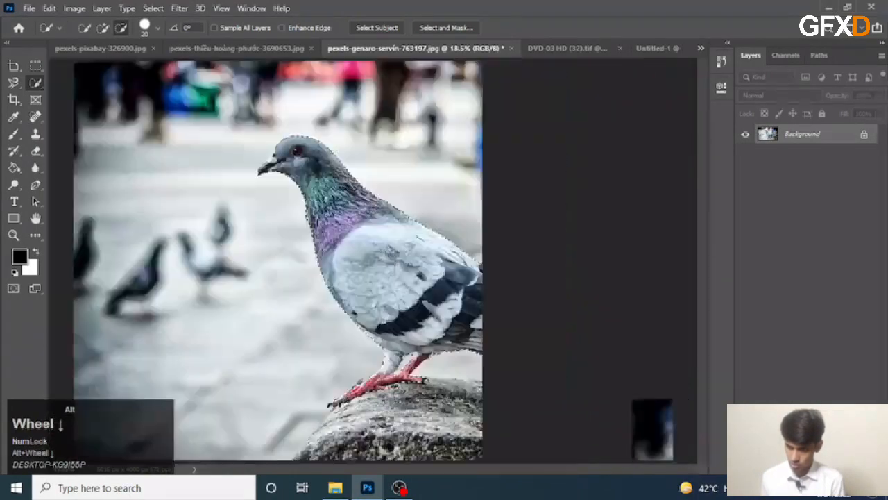
scroll(476, 337, up, 1)
scroll(345, 206, up, 1)
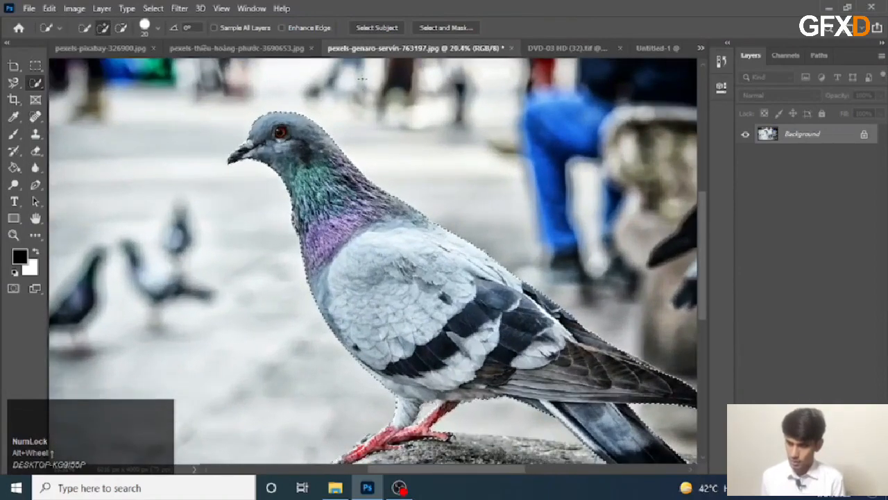
click(460, 32)
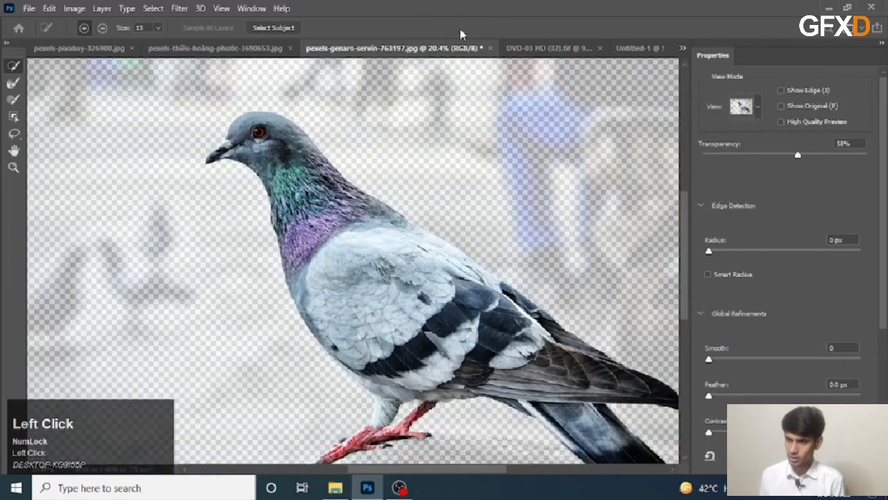
scroll(445, 296, down, 1)
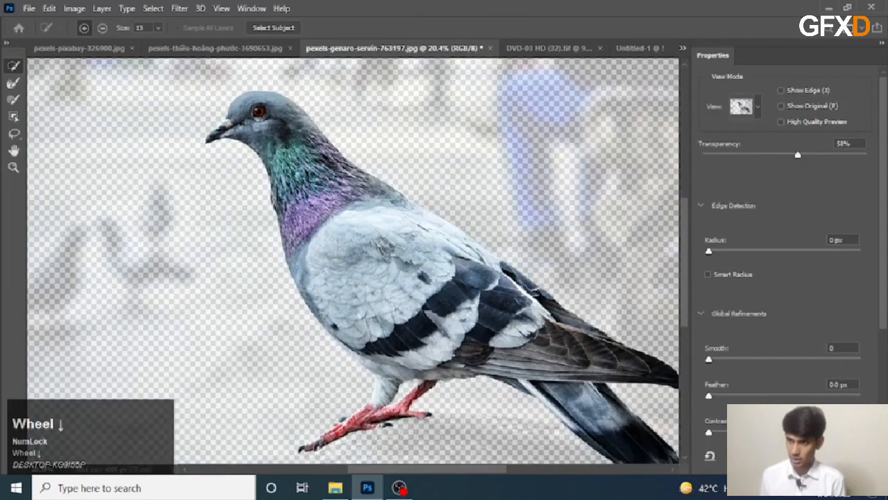
drag(799, 156, 868, 158)
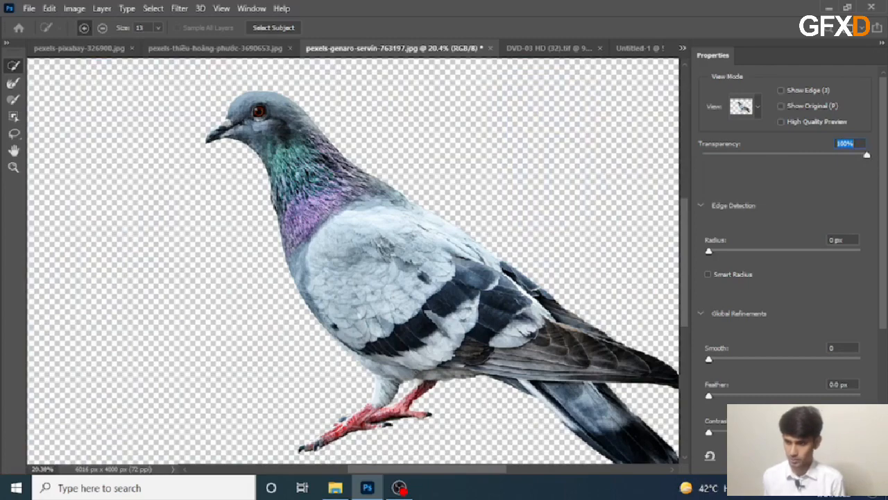
Step: Set the edge detection radius of the pigeon selection to 3 px, checking the legs at 100% zoom
key(ctrl+1)
drag(333, 208, 293, 130)
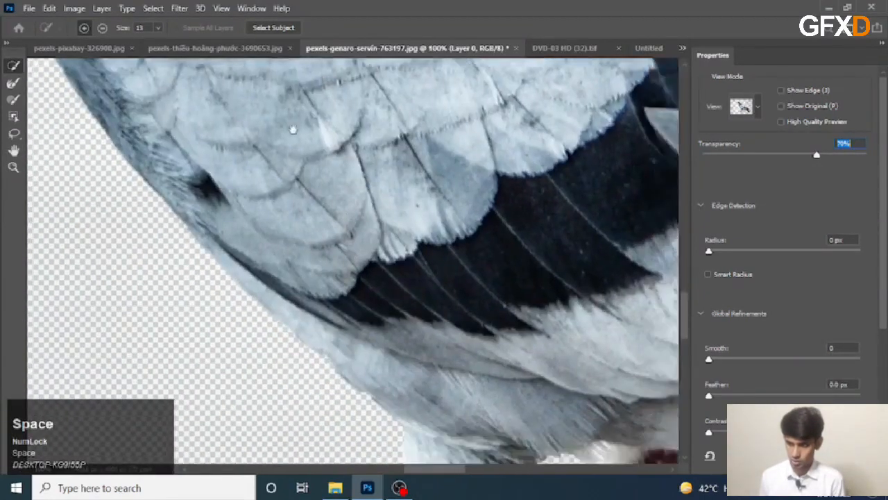
scroll(293, 130, down, 8)
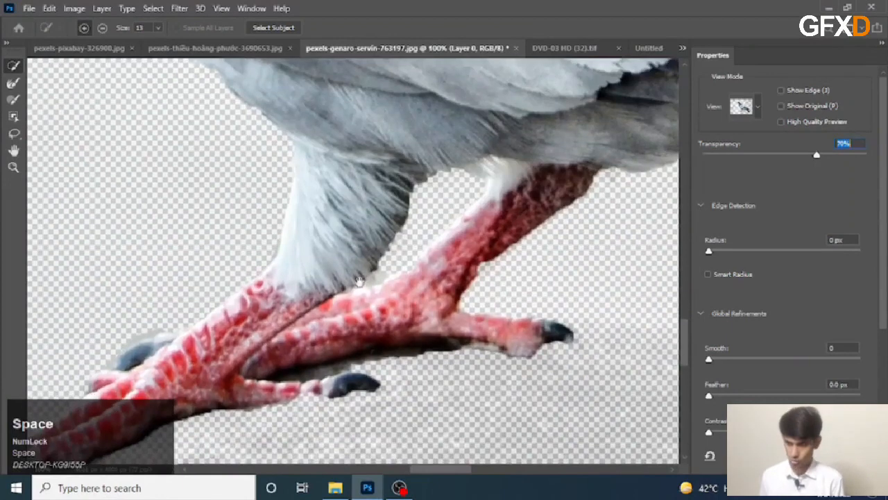
scroll(358, 281, down, 1)
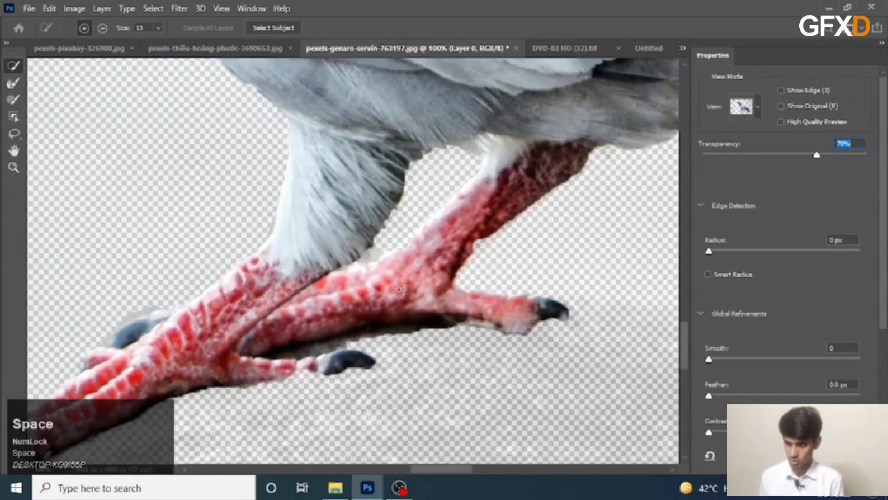
drag(709, 256, 728, 254)
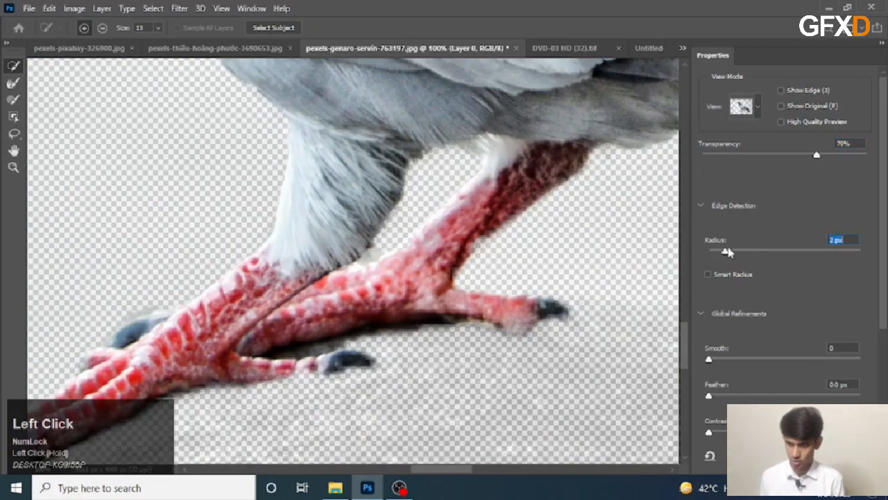
key(space)
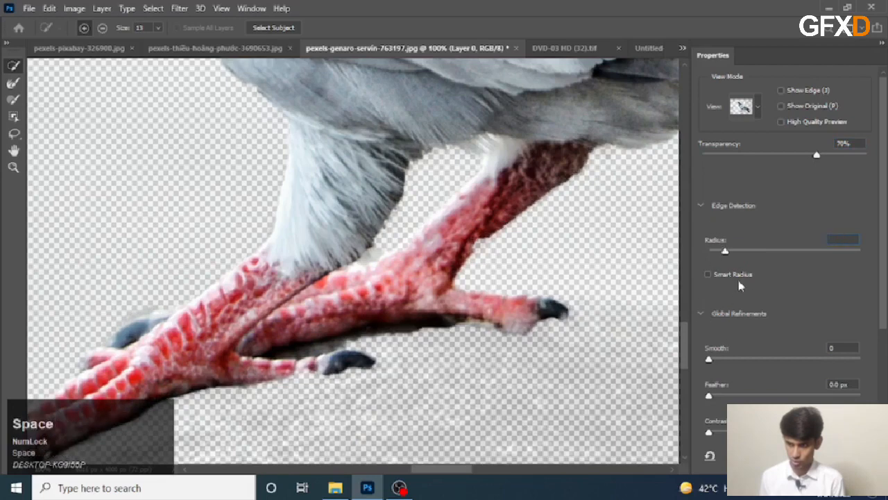
click(772, 276)
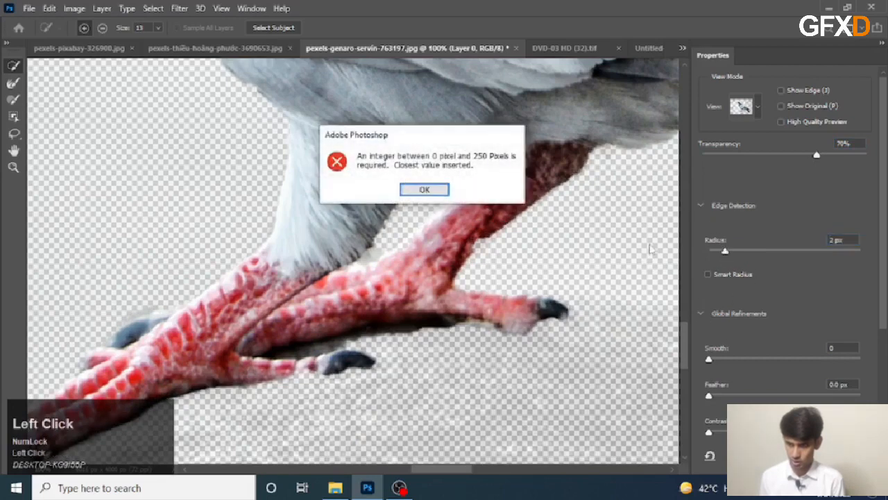
click(424, 190)
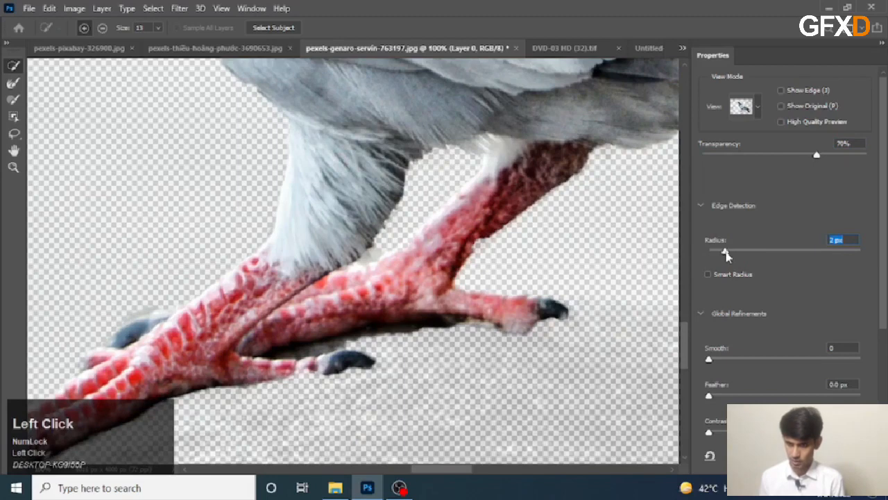
drag(726, 254, 734, 256)
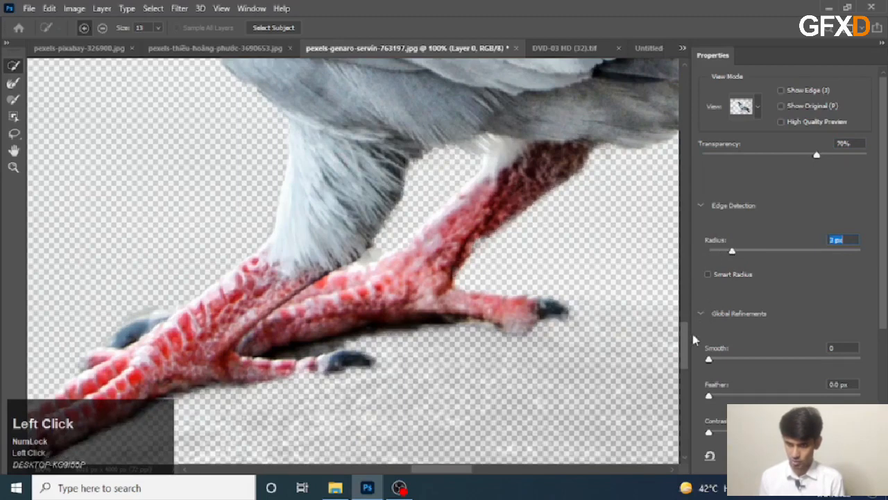
Step: Set the selection's global refinements to Smooth 19, Feather 2.1 px and Contrast 18%
drag(710, 362, 737, 361)
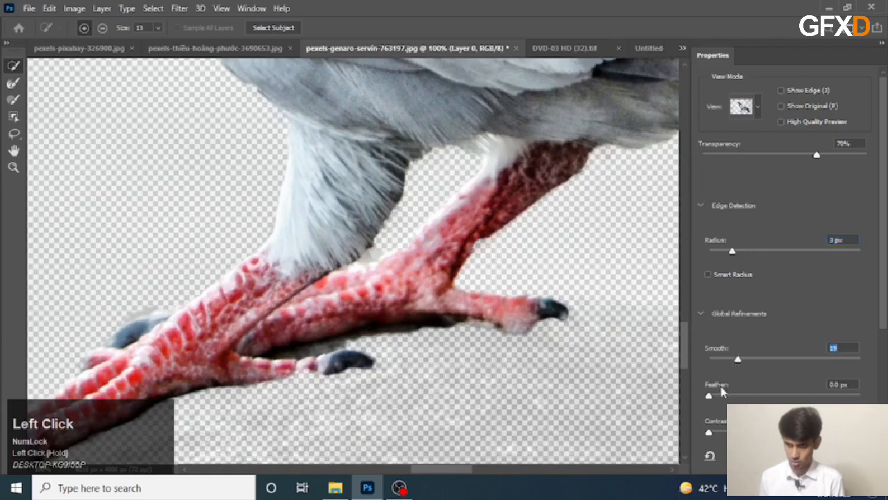
drag(710, 395, 727, 396)
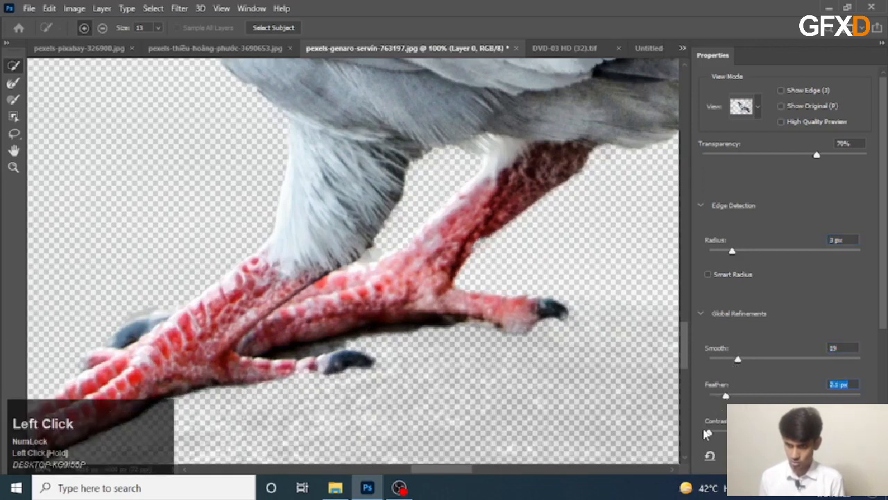
drag(707, 434, 726, 436)
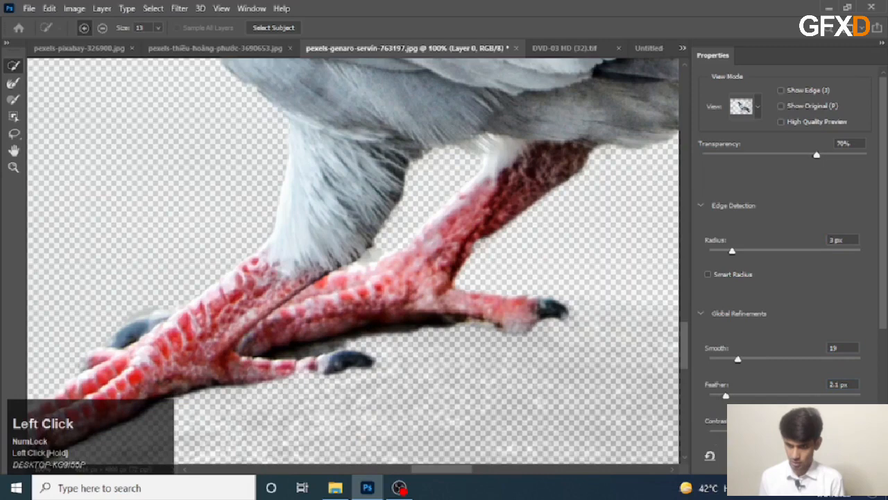
drag(882, 289, 876, 395)
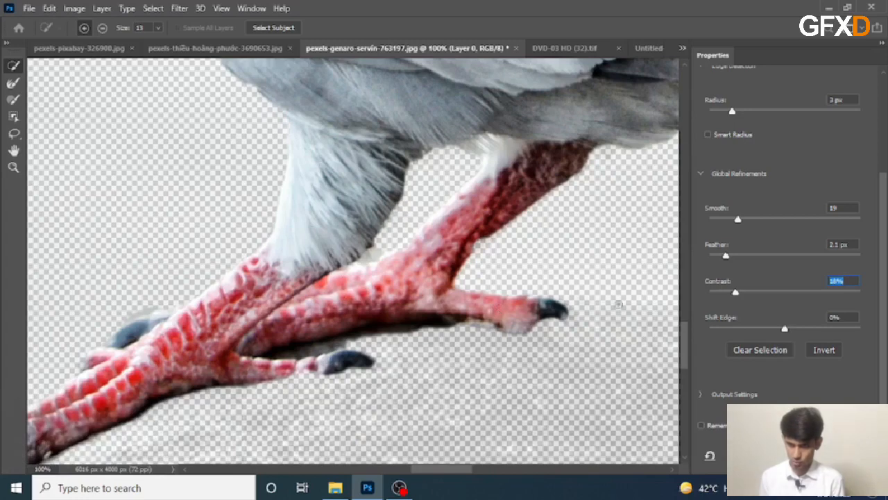
Step: Shift the selection edge inward to -35% and apply the Select and Mask refinements
drag(784, 332, 759, 344)
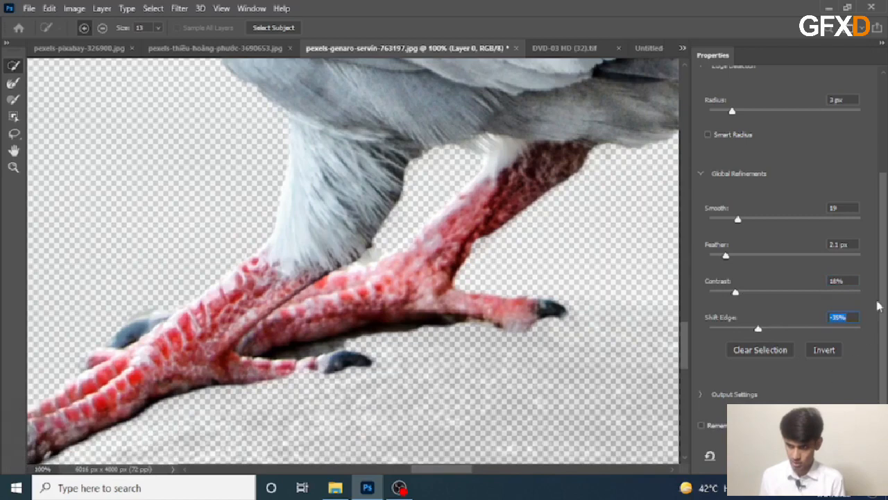
drag(881, 305, 883, 321)
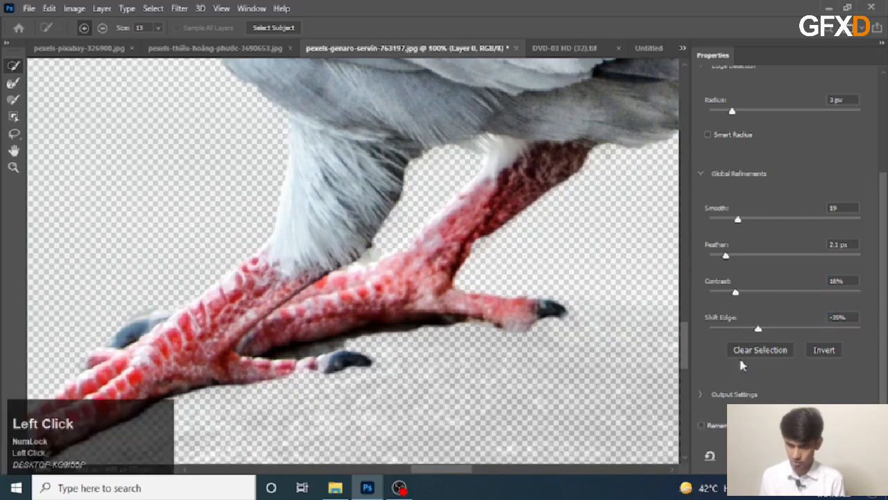
click(840, 455)
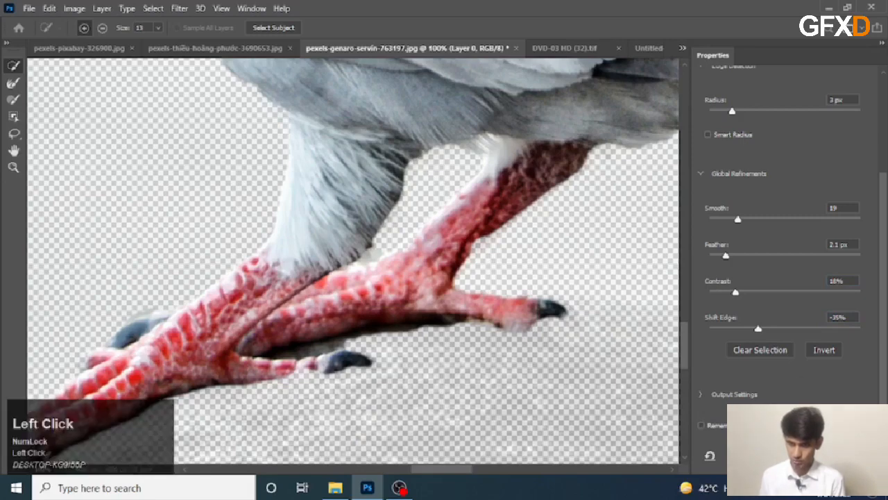
Step: Copy the selected pigeon to a new layer and hide the Background layer
scroll(509, 254, down, 6)
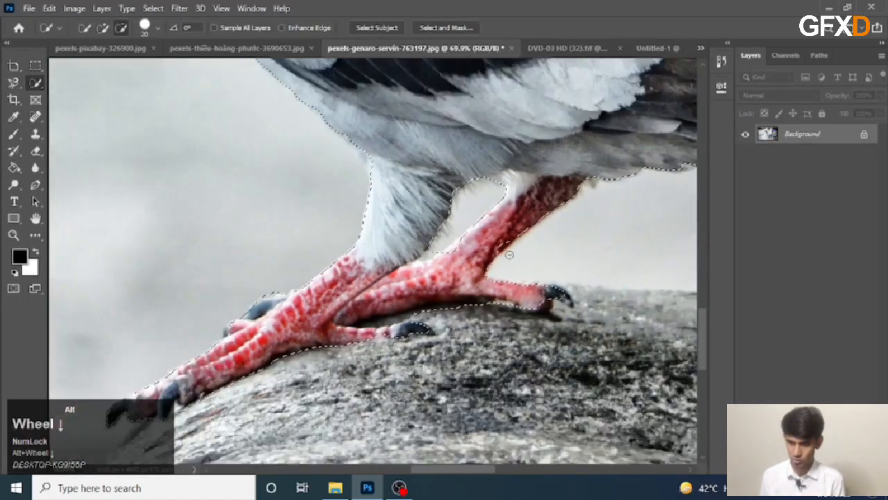
scroll(530, 259, down, 2)
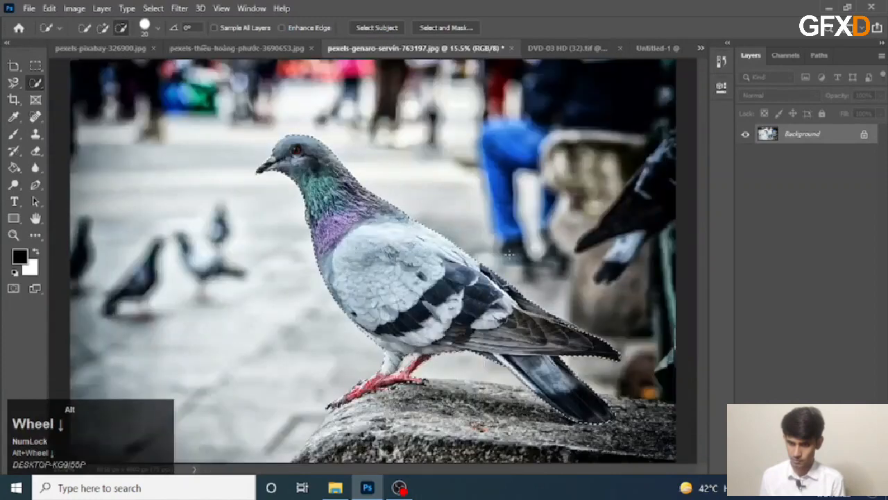
scroll(531, 259, up, 1)
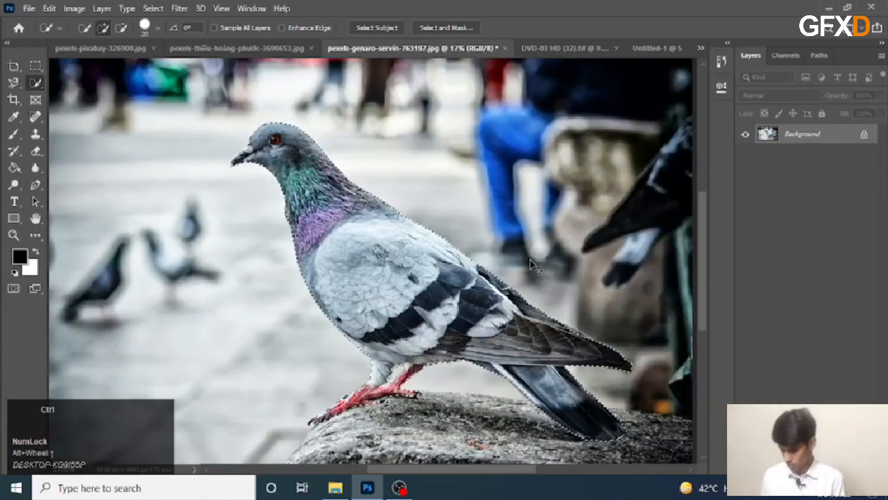
key(ctrl+j)
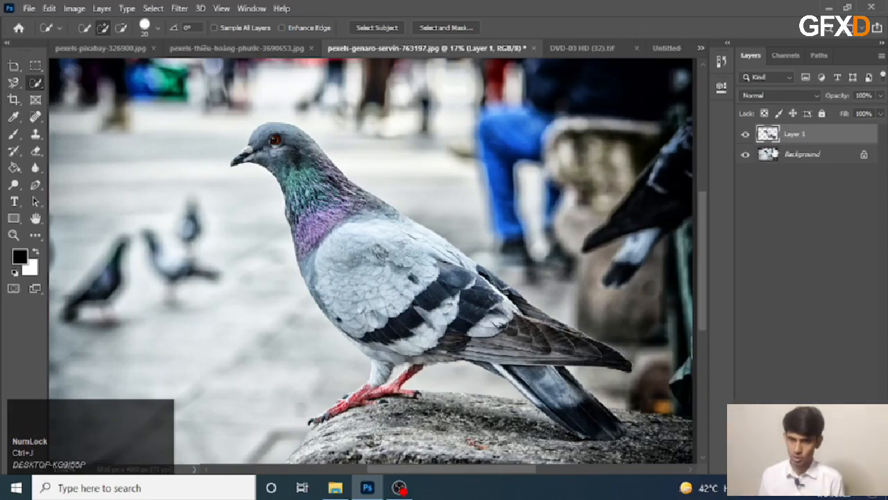
click(746, 154)
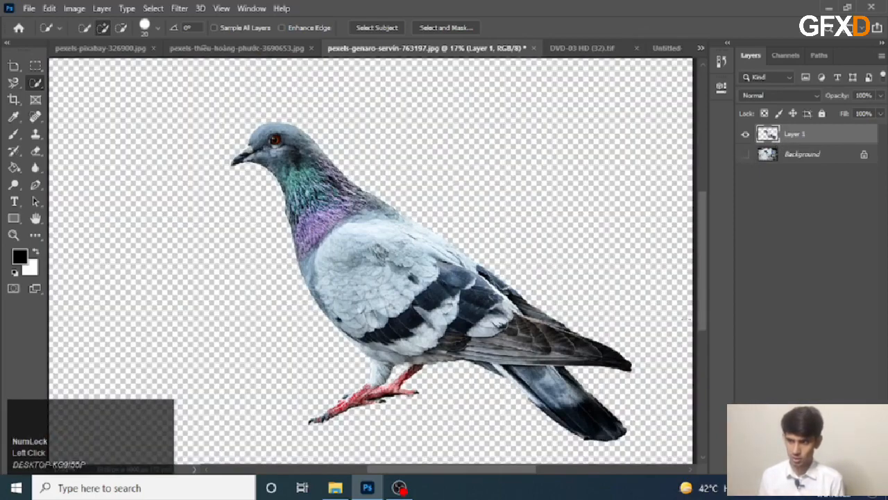
Step: Add a bright red Solid Color fill layer and place it beneath the pigeon cutout layer
click(817, 479)
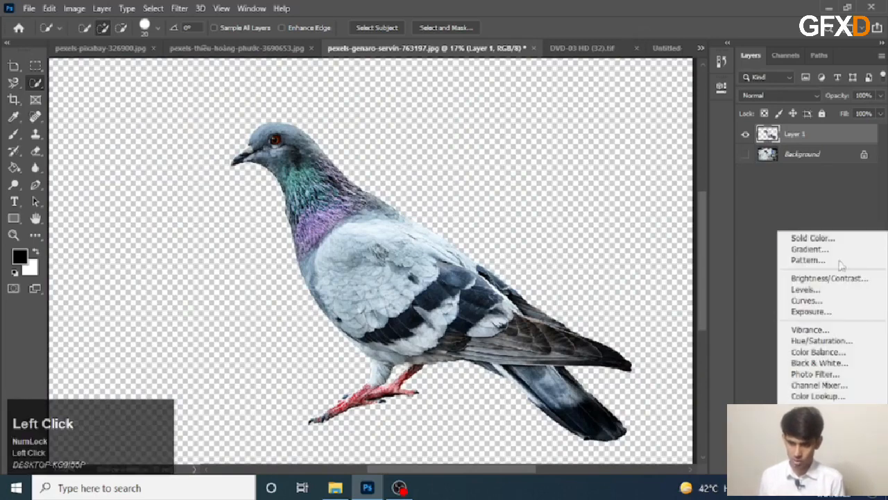
click(813, 238)
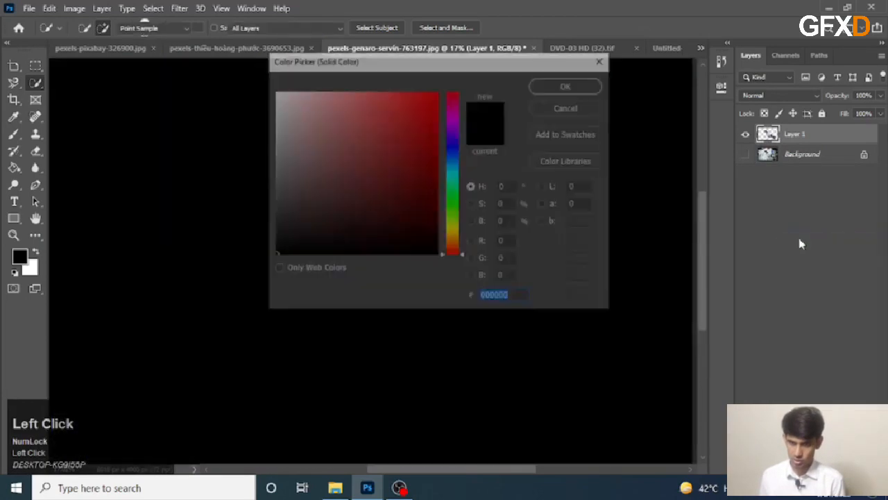
click(436, 94)
click(568, 86)
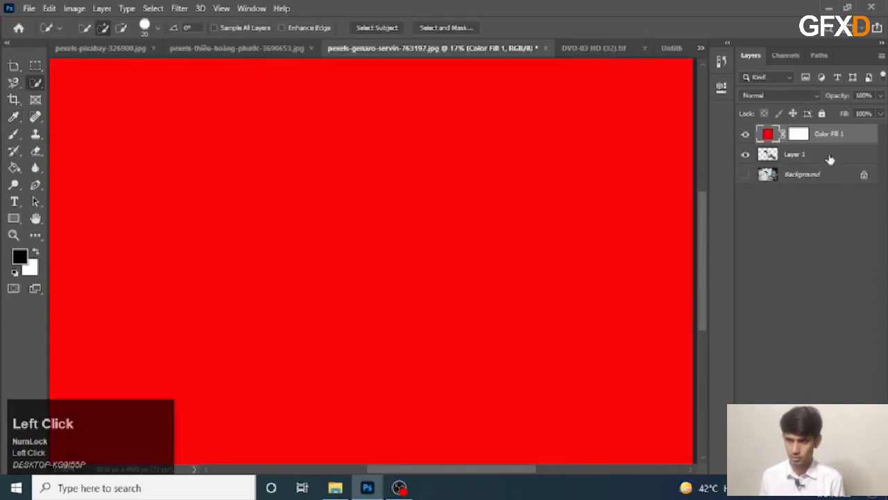
click(831, 157)
drag(831, 156, 823, 130)
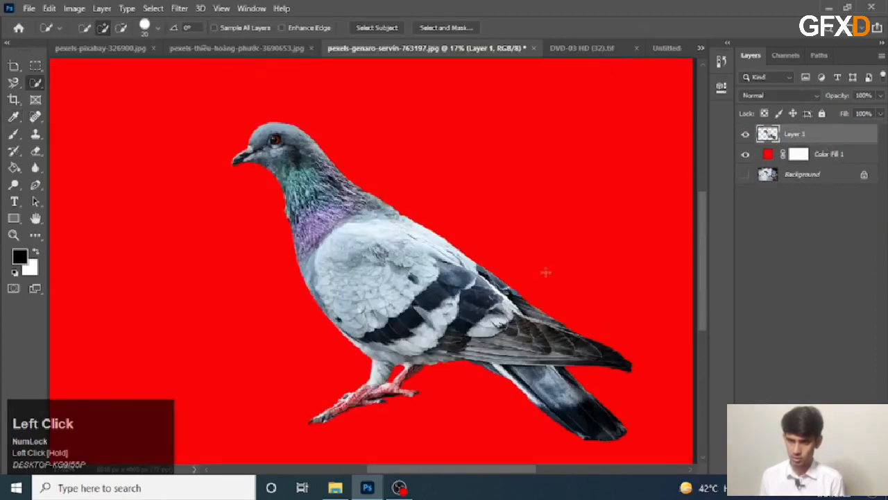
Step: Examine the pigeon cutout's edges against the red background, both up close and as a whole
alt+scroll(420, 355, down, 3)
alt+scroll(352, 329, up, 5)
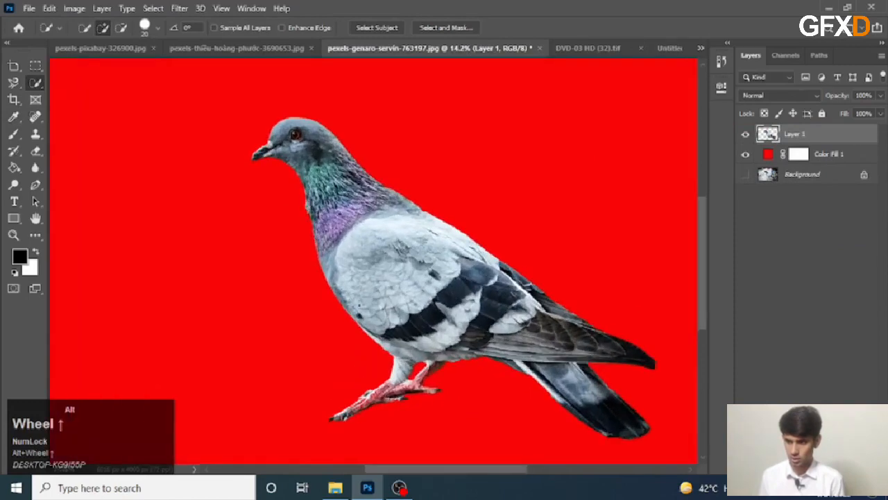
alt+scroll(399, 144, up, 2)
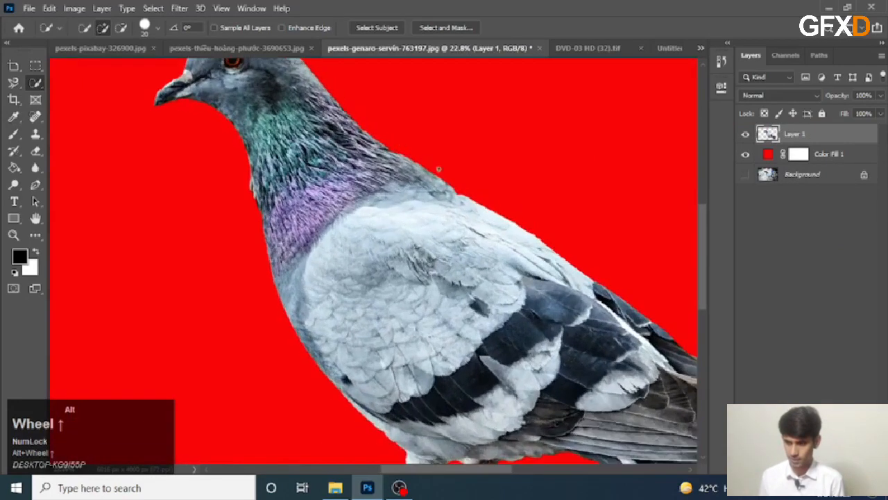
scroll(412, 205, up, 5)
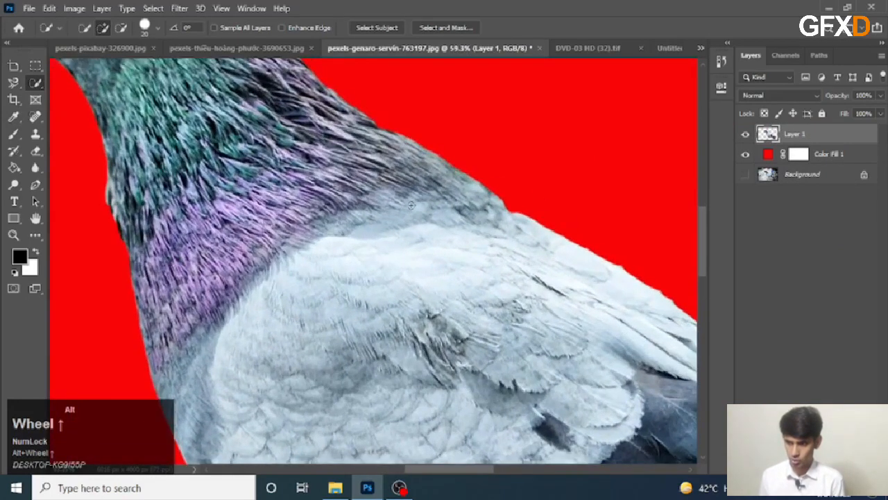
scroll(412, 206, down, 1)
alt+scroll(395, 161, down, 8)
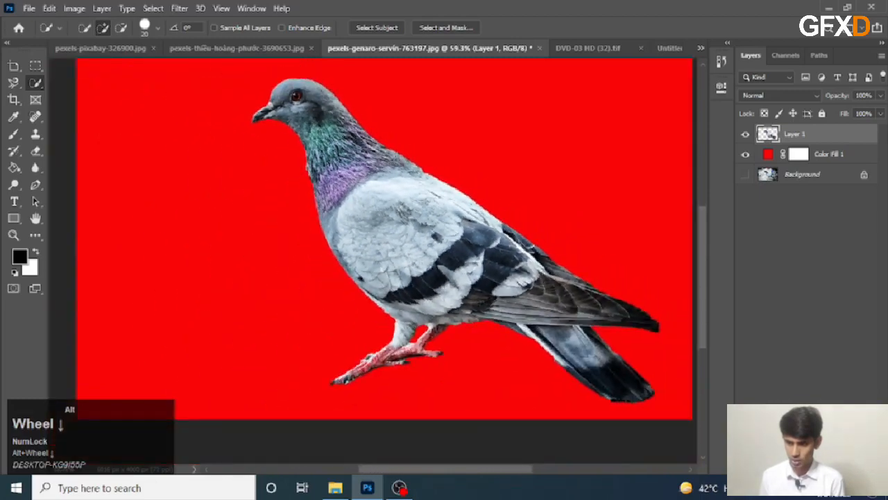
alt+scroll(393, 278, up, 4)
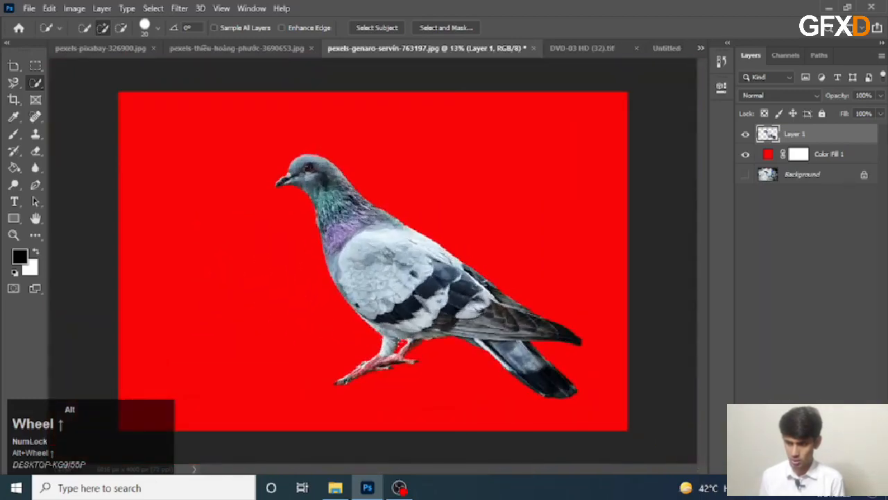
alt+scroll(391, 378, up, 1)
alt+scroll(373, 390, down, 1)
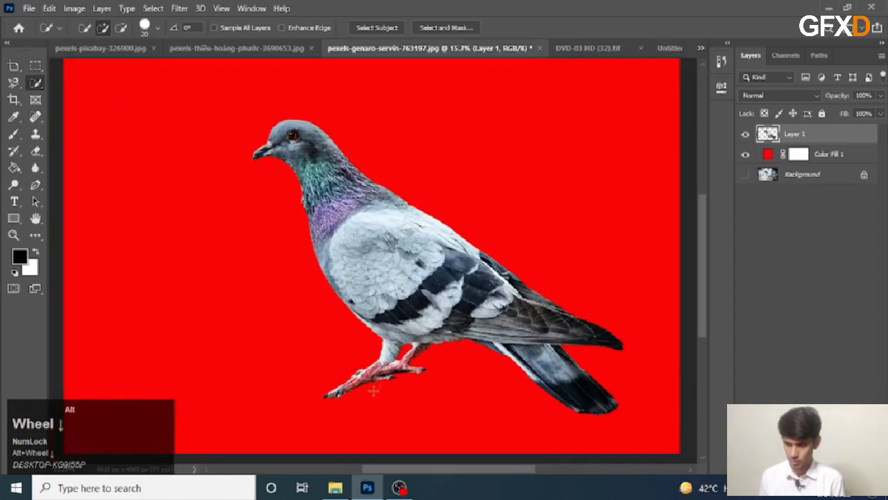
alt+scroll(390, 367, down, 3)
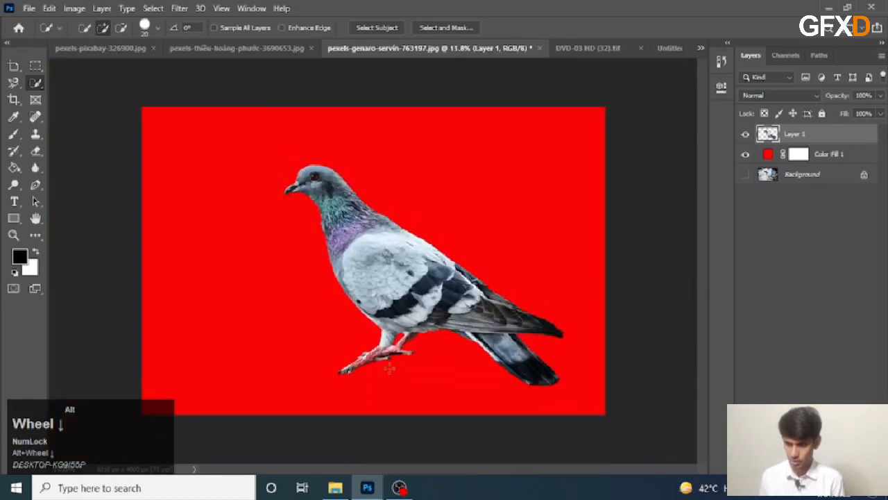
Step: Hide the red fill layer and show the original Background layer, and bring up the blank Untitled-1 document
click(745, 153)
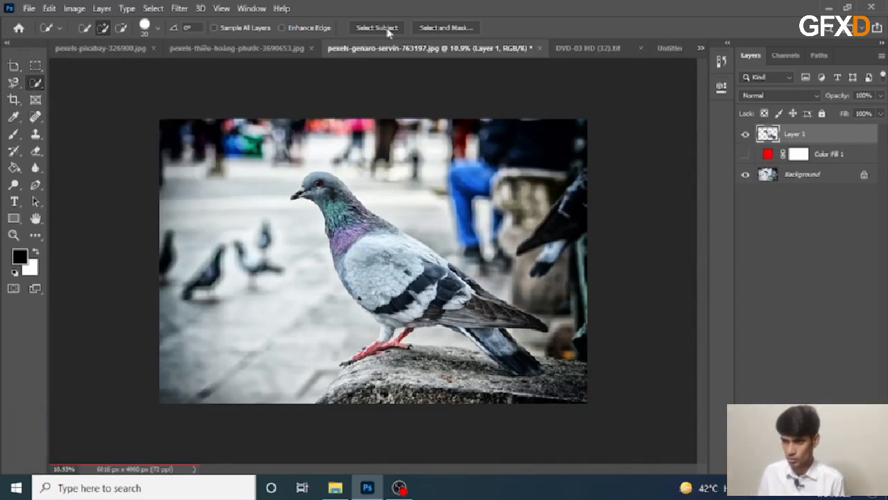
click(260, 51)
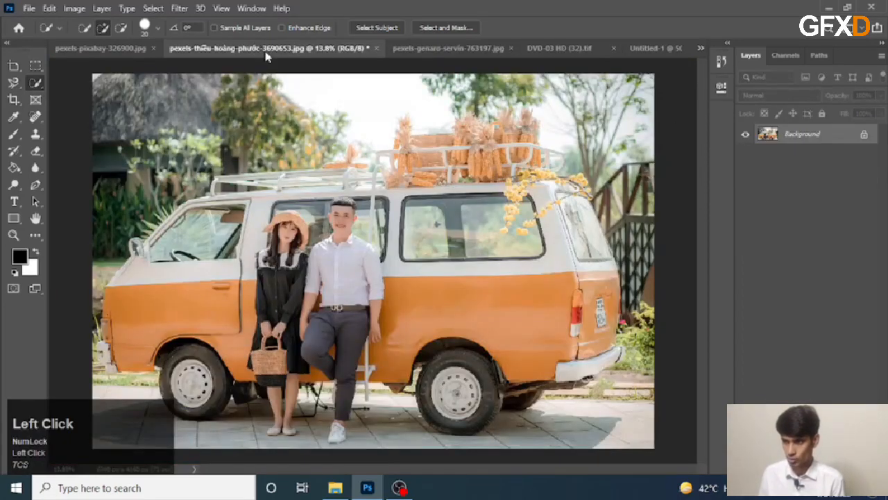
click(591, 50)
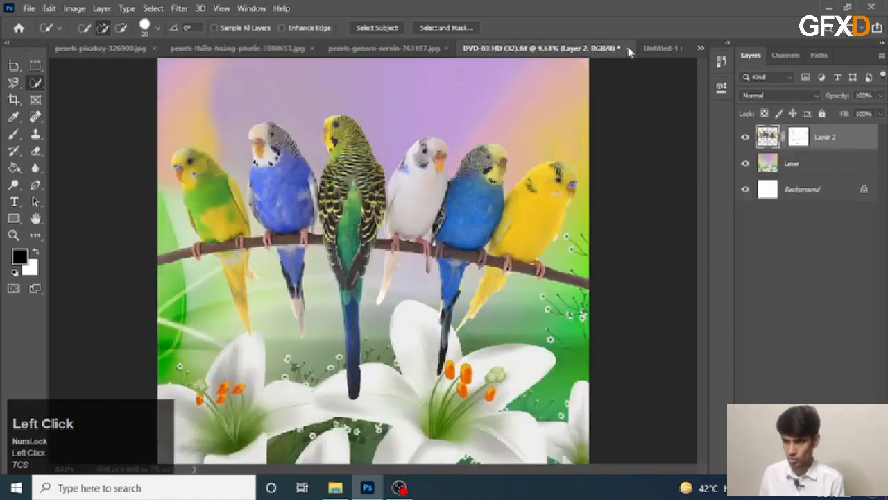
click(652, 50)
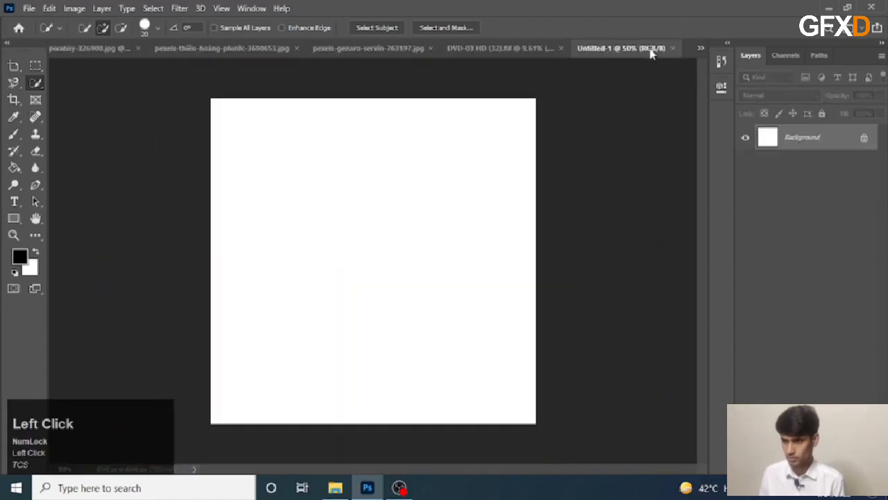
Step: Bring up the kingfisher photo and select the bird with Select Subject
click(93, 55)
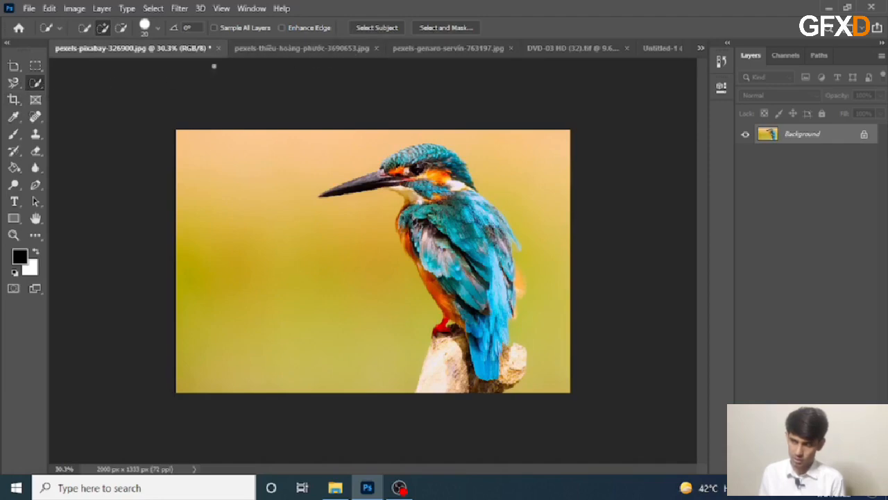
click(34, 83)
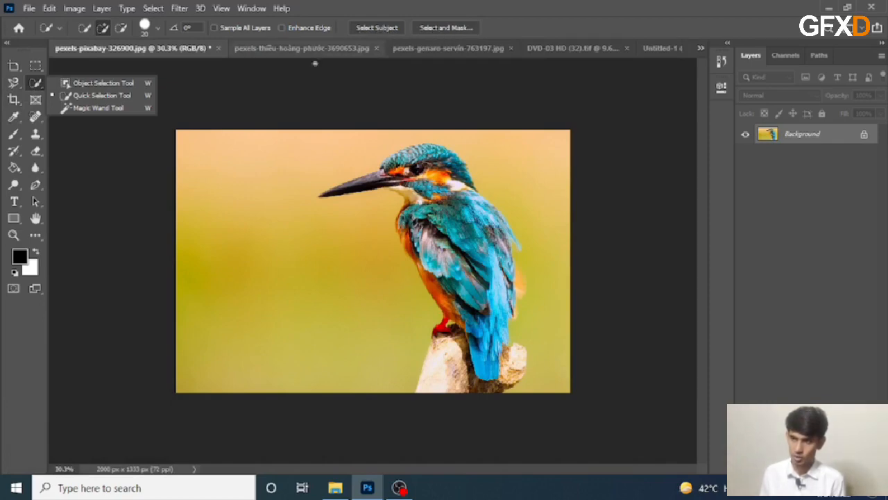
click(394, 27)
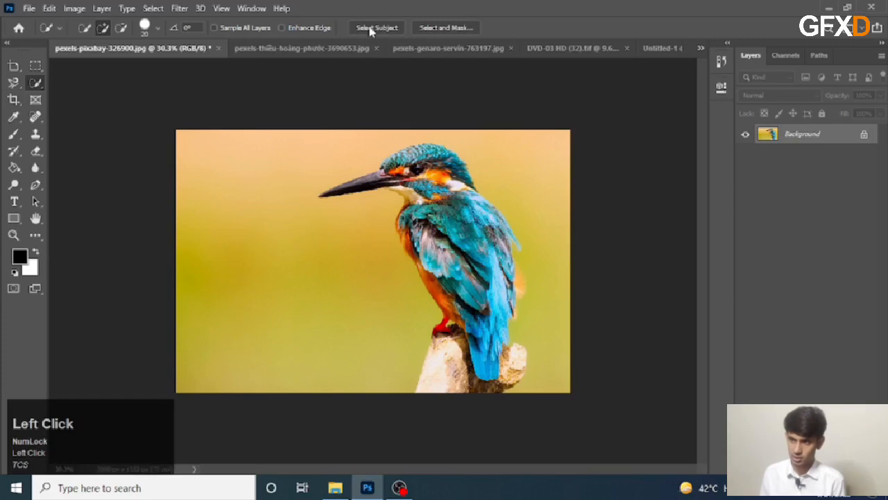
click(370, 29)
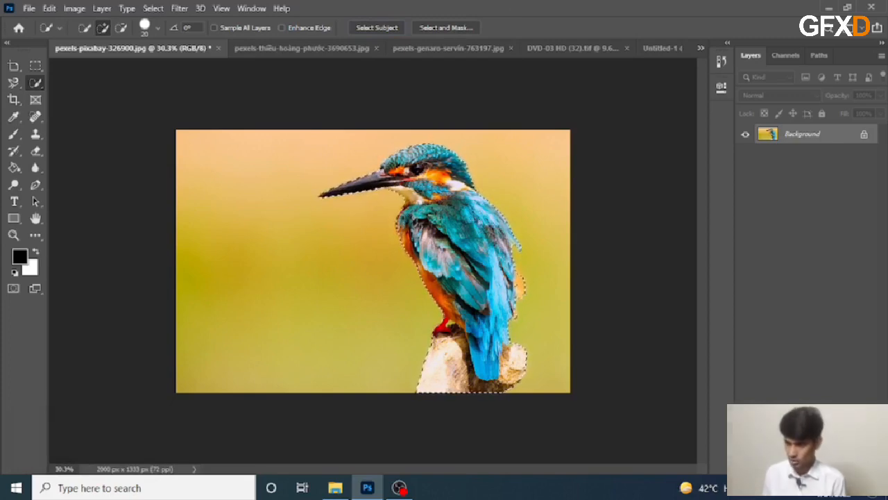
Step: Copy the selected kingfisher and its perch to a new layer and hide the Background layer
key(ctrl)
key(ctrl+j)
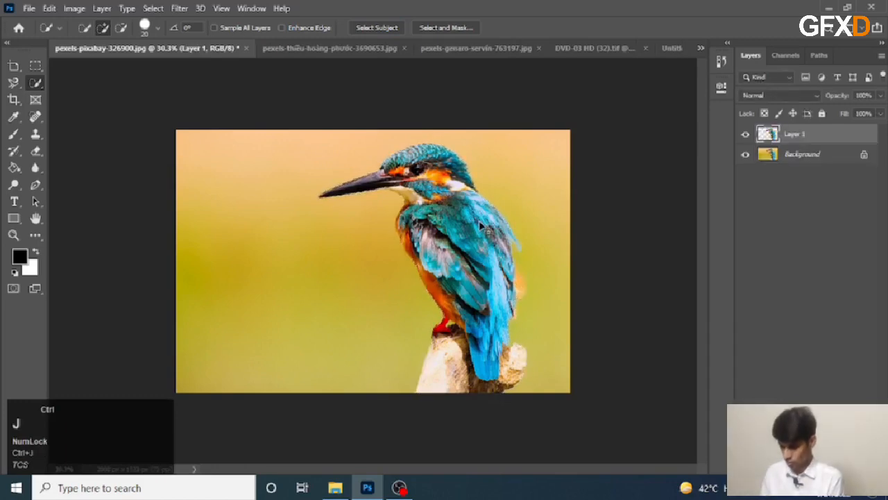
click(746, 155)
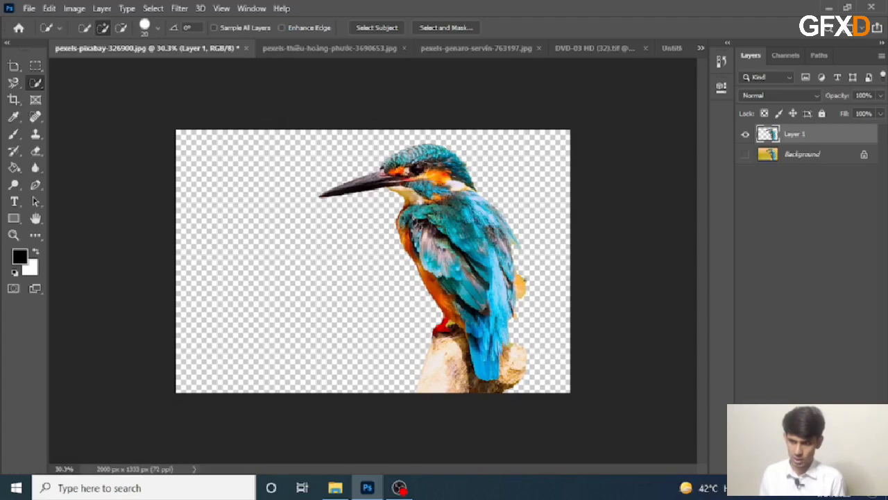
Step: Examine the kingfisher cutout's edges up close against transparency, and undo hiding the Background layer
scroll(494, 280, up, 5)
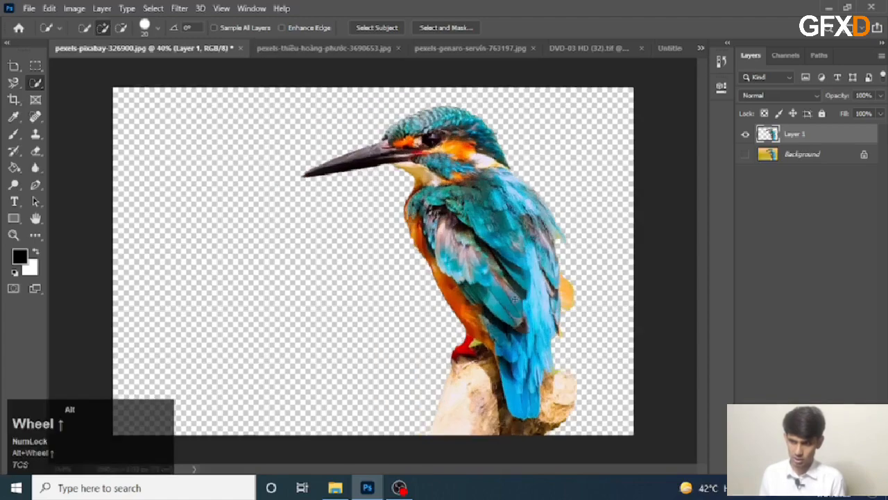
scroll(528, 250, down, 5)
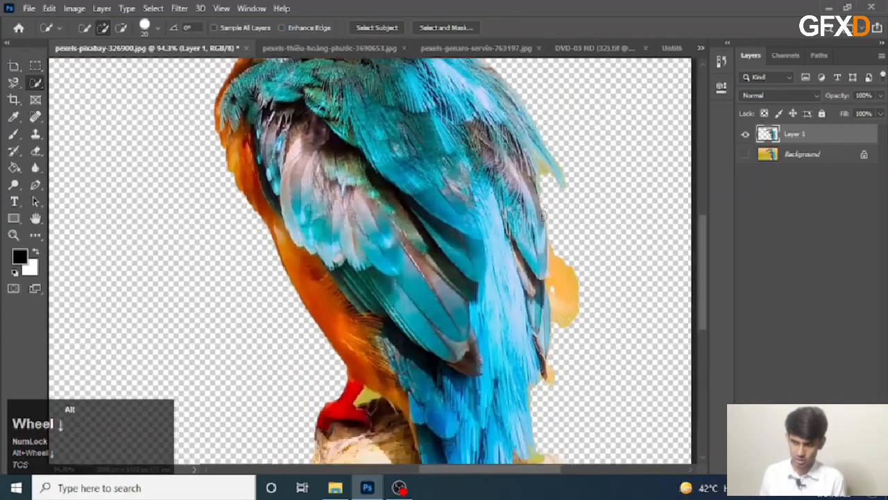
scroll(529, 249, up, 2)
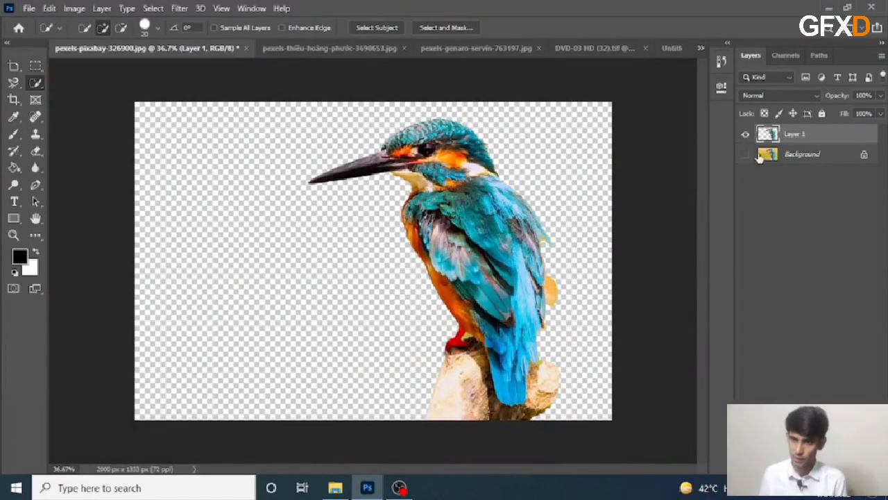
key(ctrl+z)
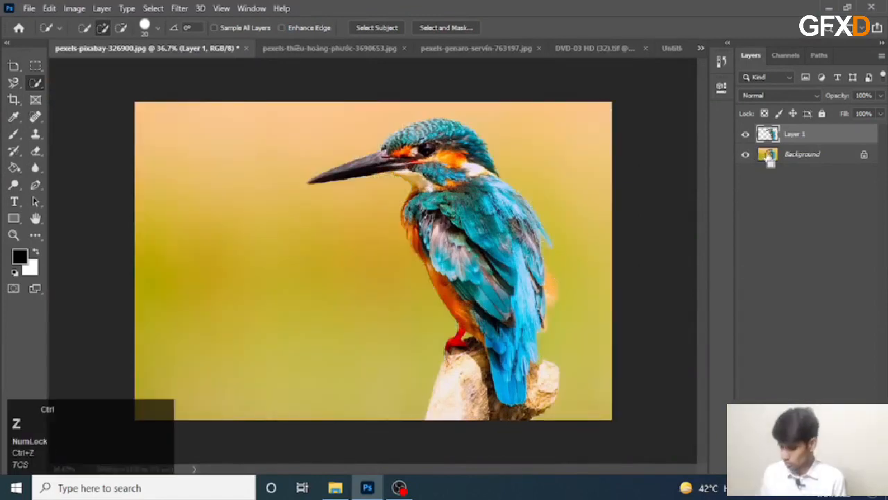
Step: Bring up the photo of the couple beside the orange van and activate the Object Selection Tool
click(300, 57)
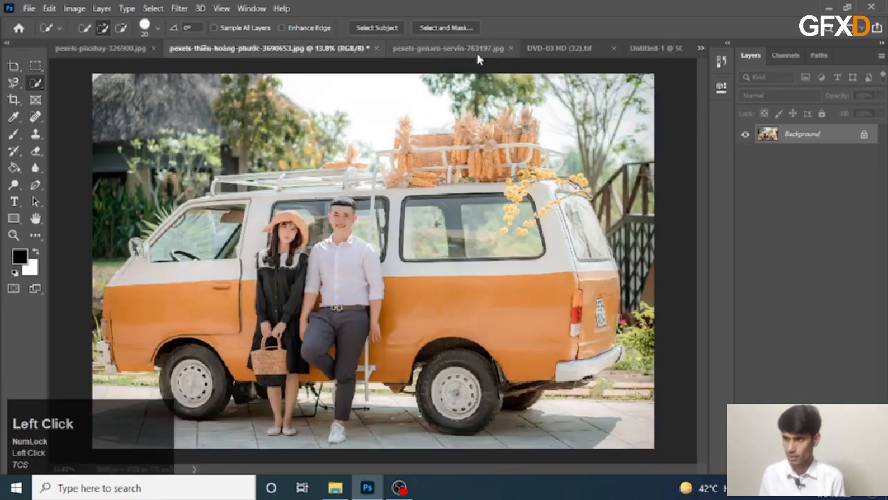
click(449, 58)
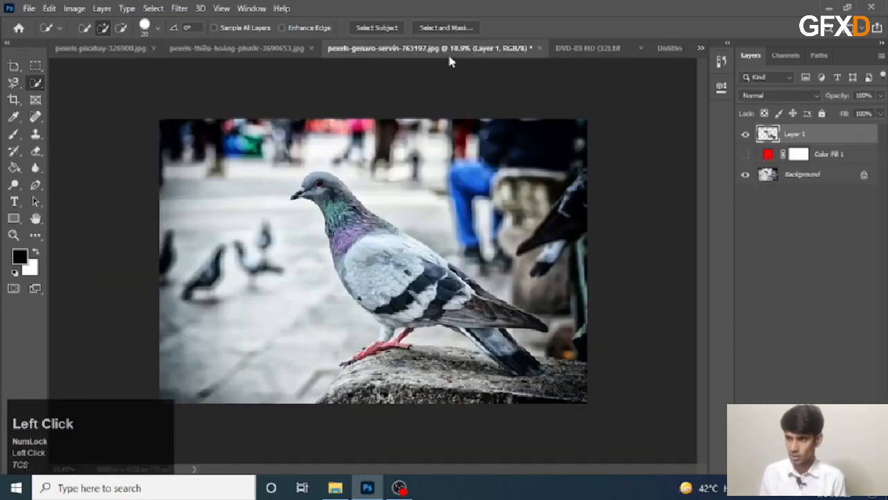
click(225, 50)
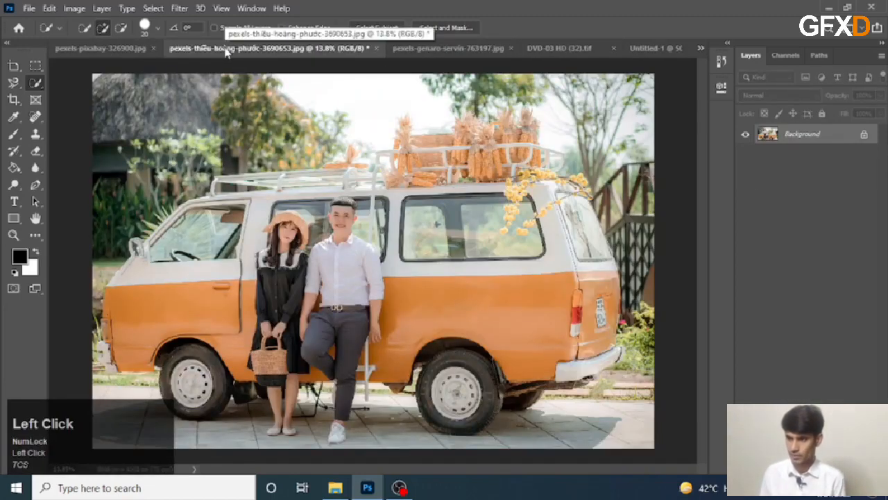
drag(34, 83, 99, 85)
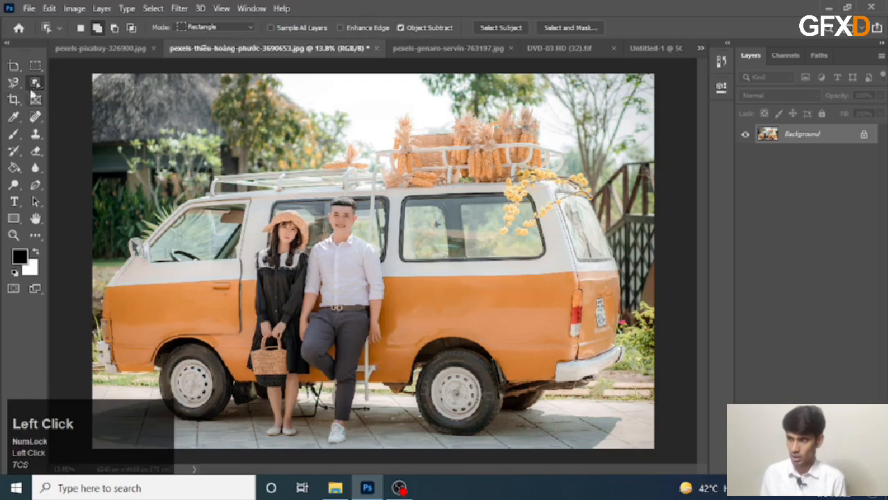
drag(35, 84, 114, 92)
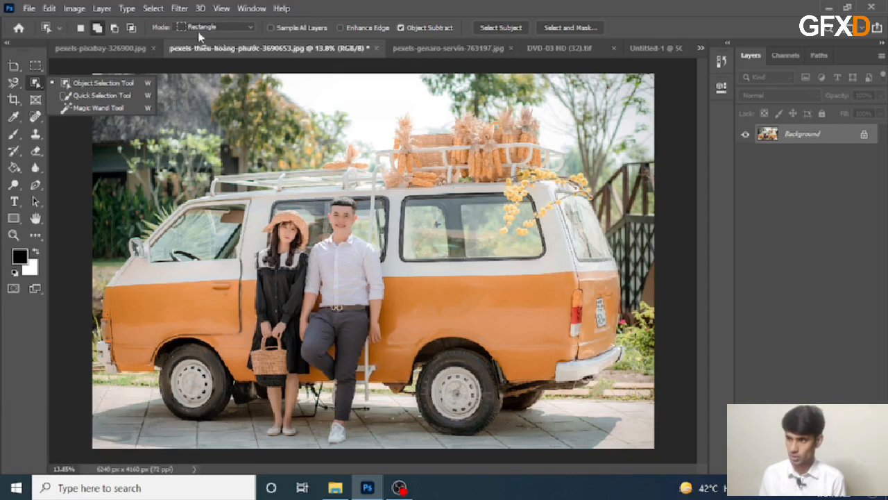
Step: Set the Object Selection Tool's mode to Lasso
click(217, 27)
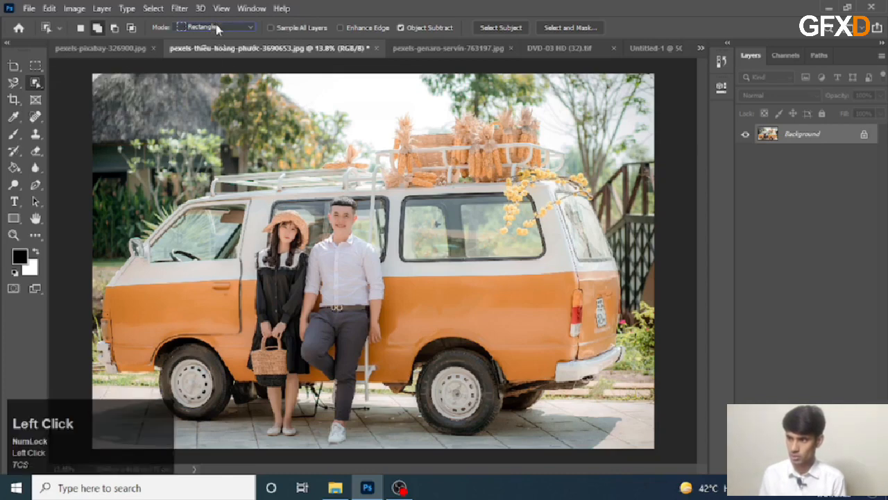
click(217, 27)
click(217, 27)
click(216, 28)
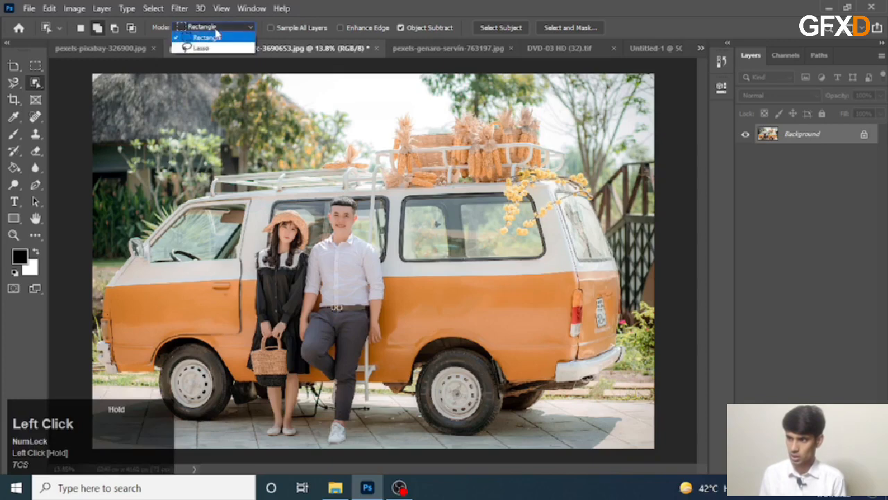
click(201, 48)
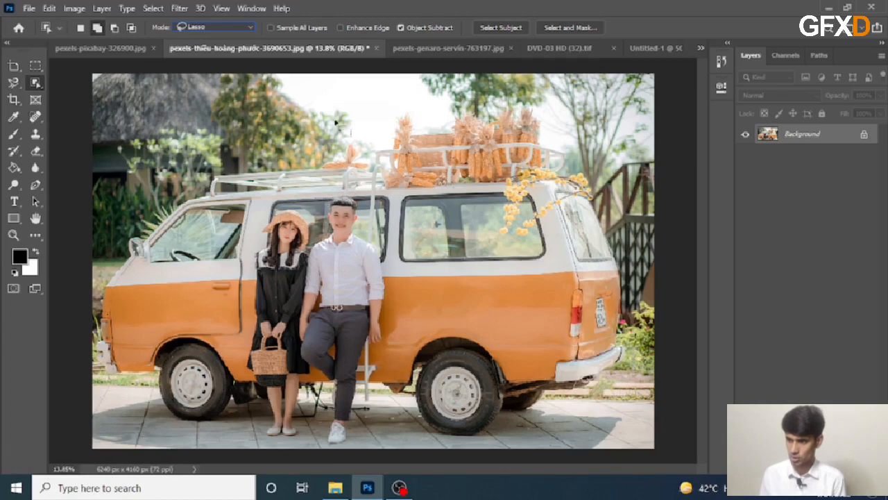
Step: Draw a loose lasso outline around the man to select him, and undo that selection
drag(320, 191, 313, 205)
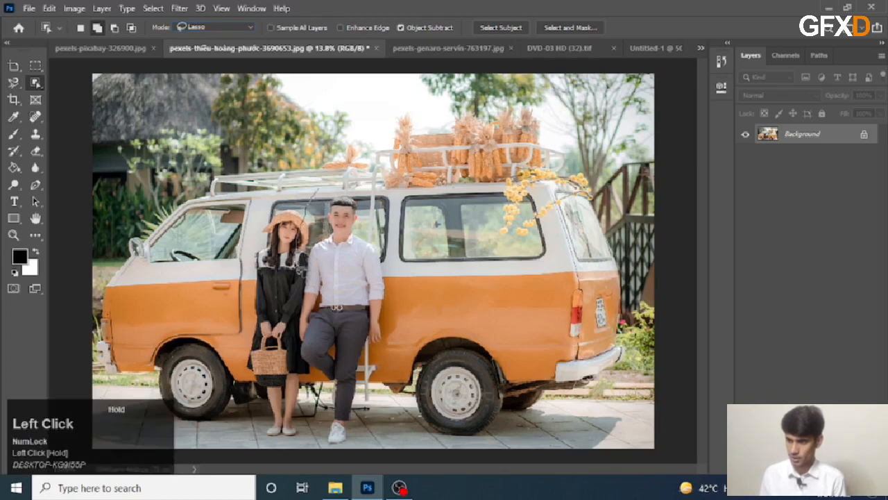
mouse_move(299, 267)
mouse_down()
mouse_move(301, 415)
mouse_move(329, 467)
mouse_move(397, 422)
mouse_move(411, 264)
mouse_up()
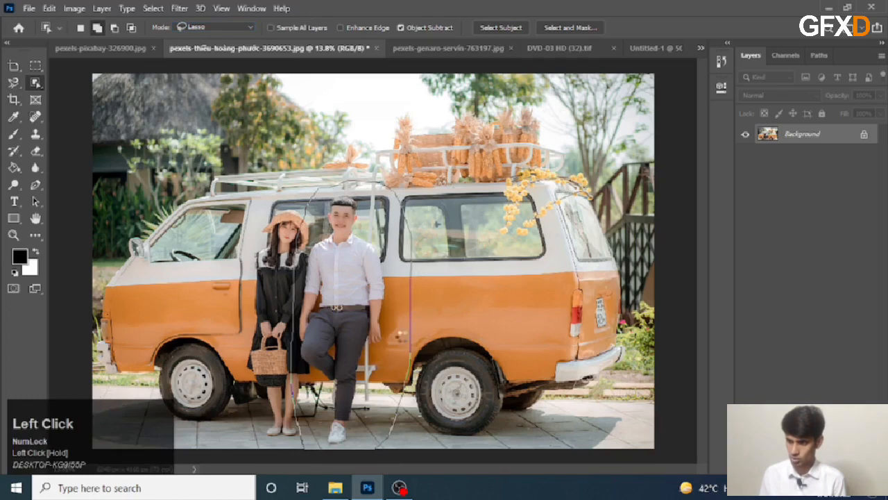
drag(345, 209, 326, 195)
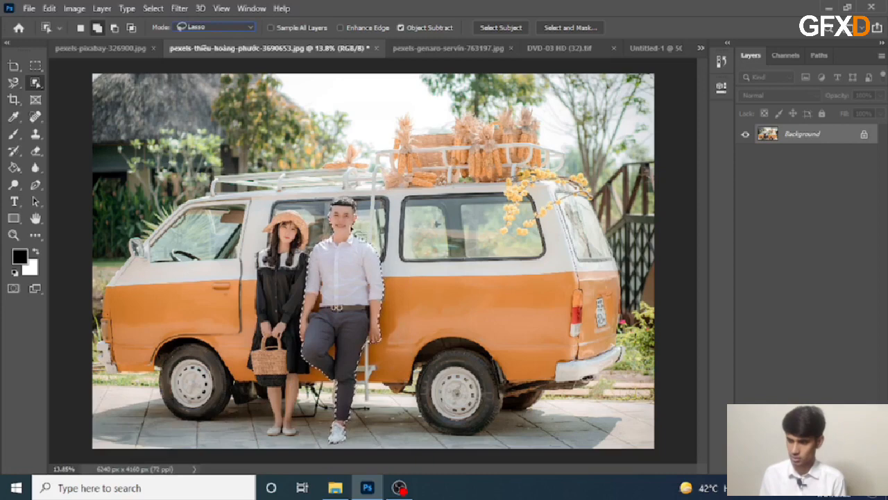
key(ctrl)
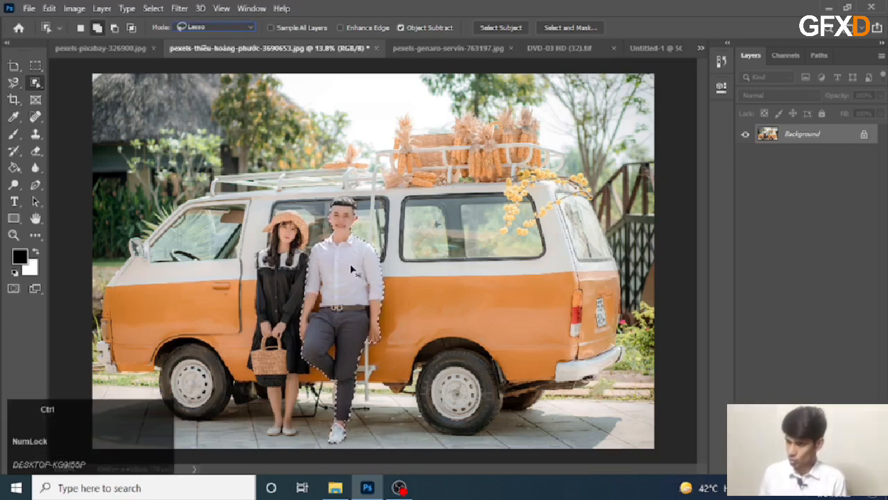
key(ctrl+z)
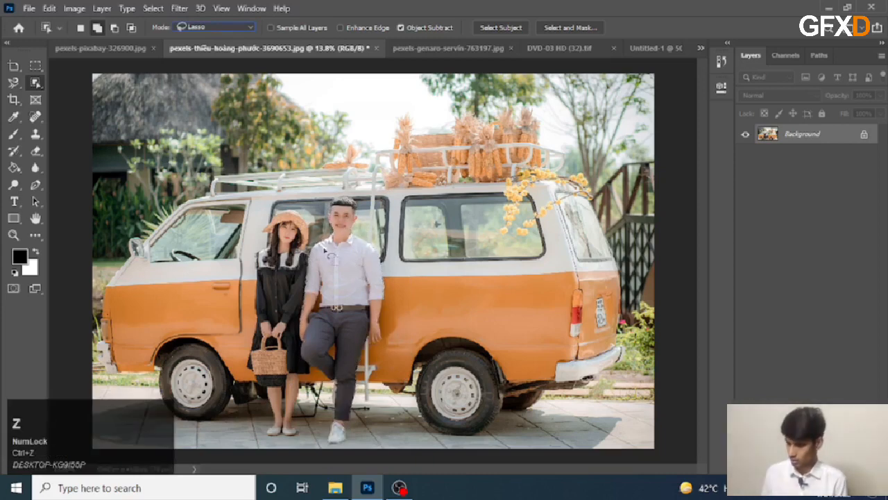
Step: Set the Object Selection mode to Rectangle and select the man by framing his whole figure
click(242, 29)
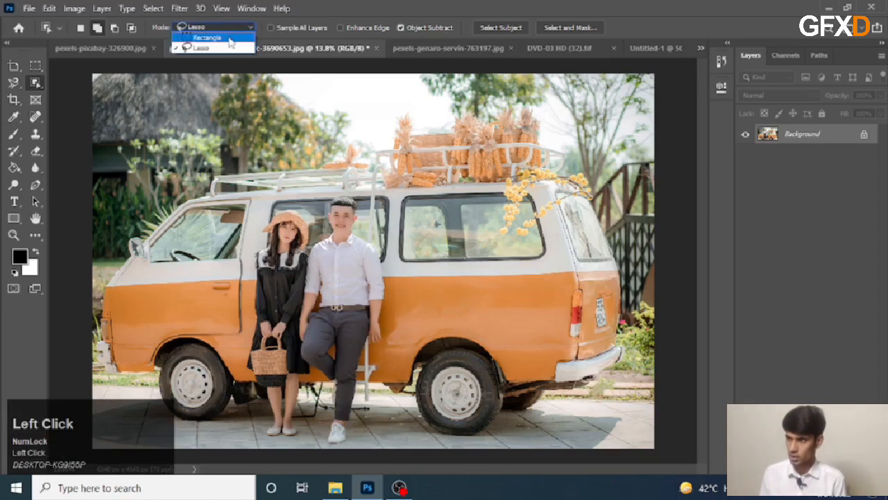
click(208, 38)
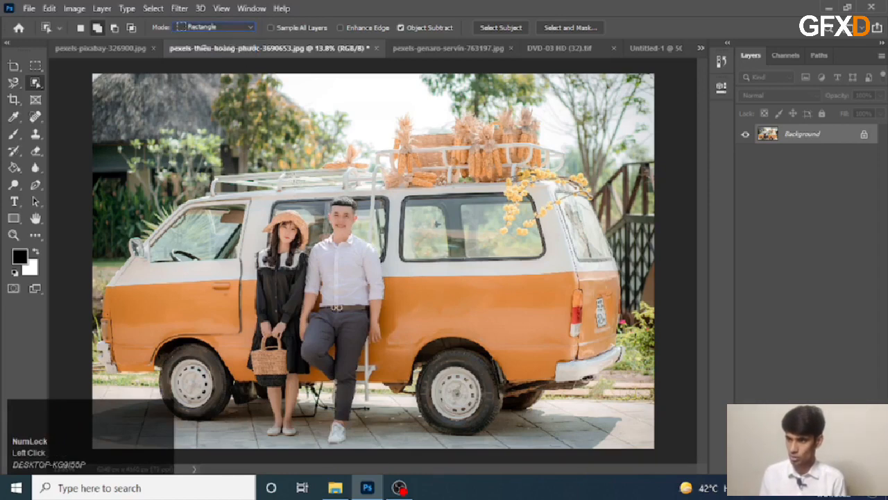
drag(290, 173, 409, 442)
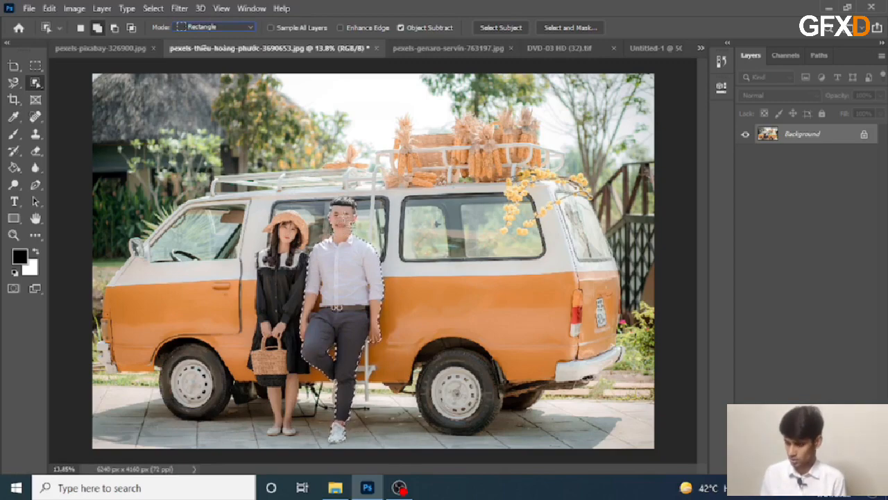
Step: Extend the selection around the top of the man's hair with the Quick Selection Tool
scroll(329, 226, up, 2)
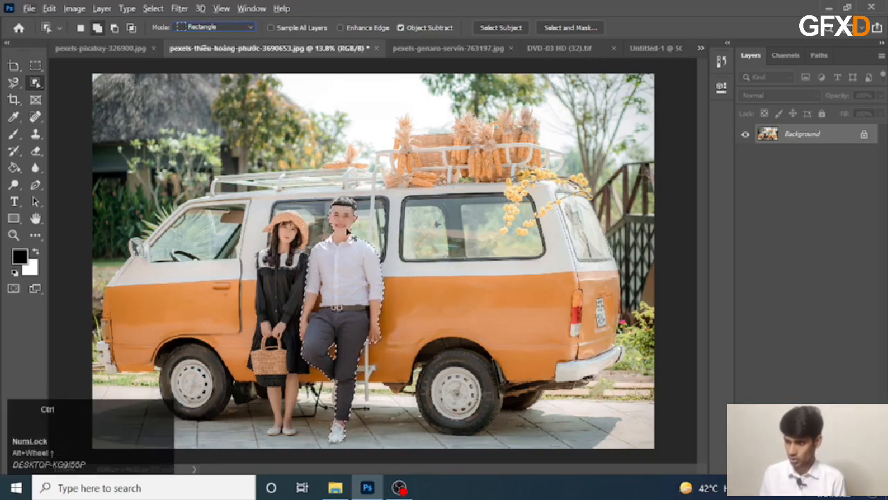
scroll(351, 234, up, 5)
drag(351, 235, 377, 351)
drag(353, 243, 349, 276)
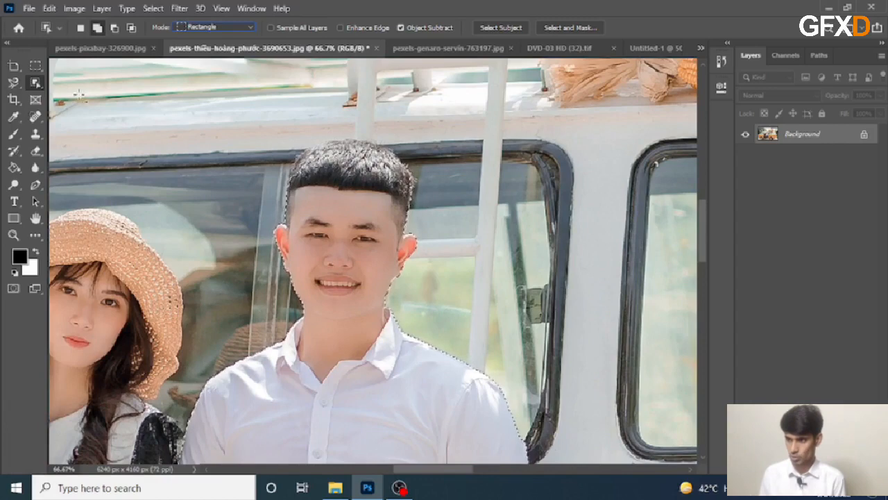
drag(42, 86, 95, 97)
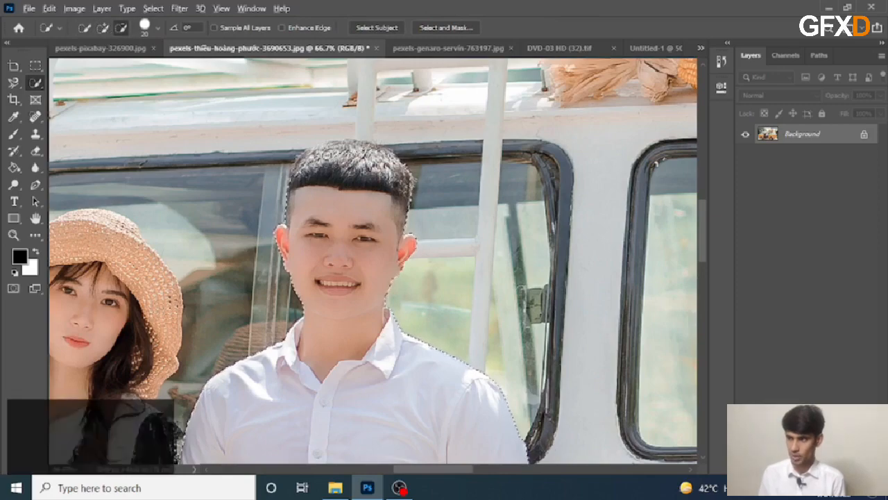
scroll(340, 83, up, 2)
scroll(326, 197, up, 1)
click(280, 421)
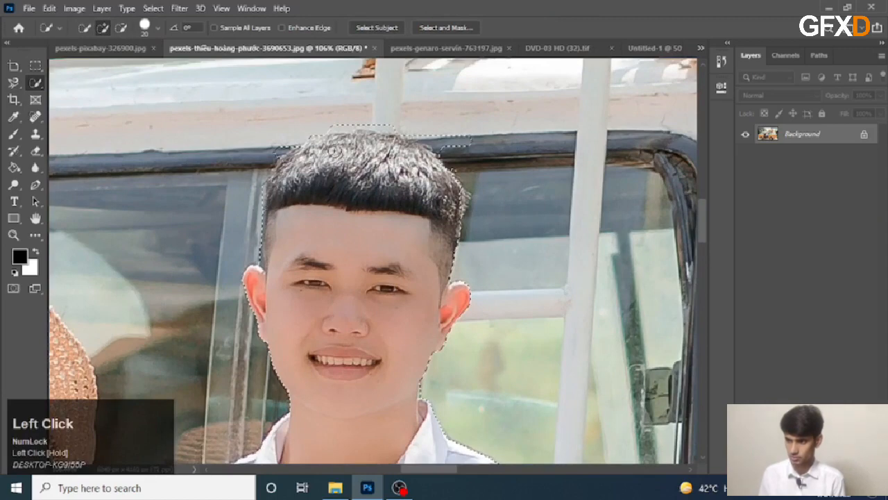
drag(334, 149, 318, 143)
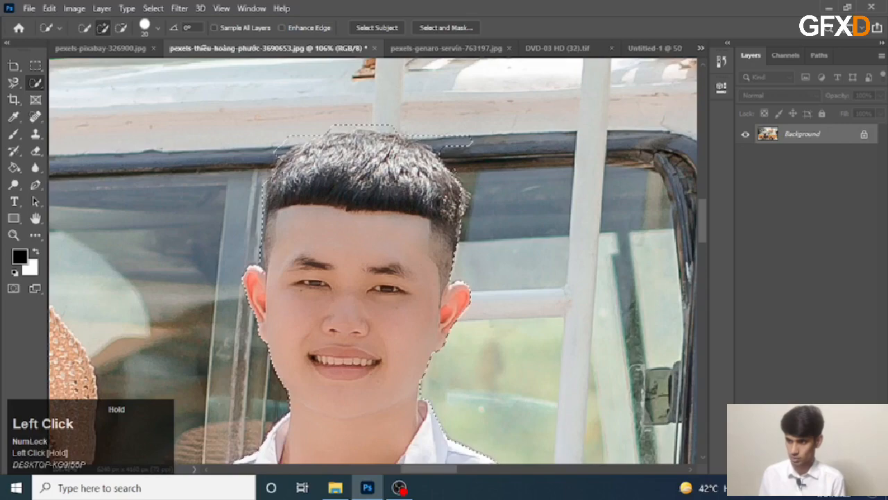
Step: Subtract the orange gap between the man's bent-leg-side arm and his shirt from the selection with the Quick Selection Tool
scroll(295, 274, down, 4)
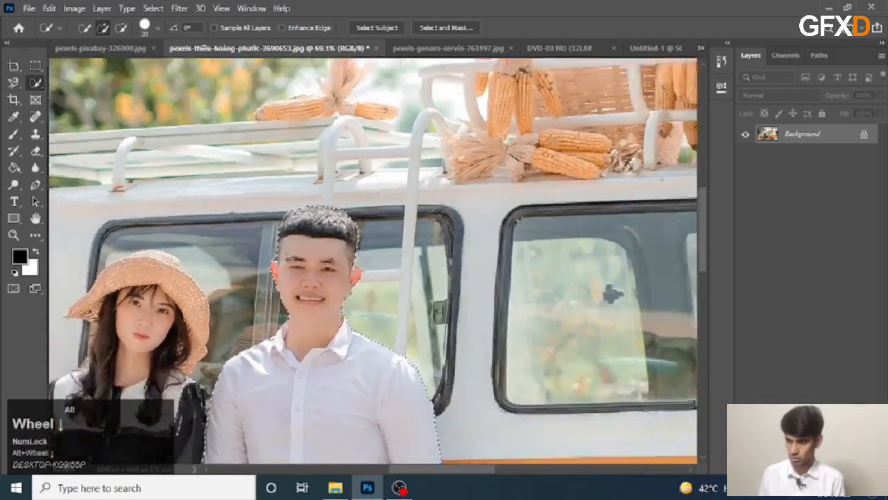
drag(613, 294, 616, 174)
drag(324, 417, 353, 129)
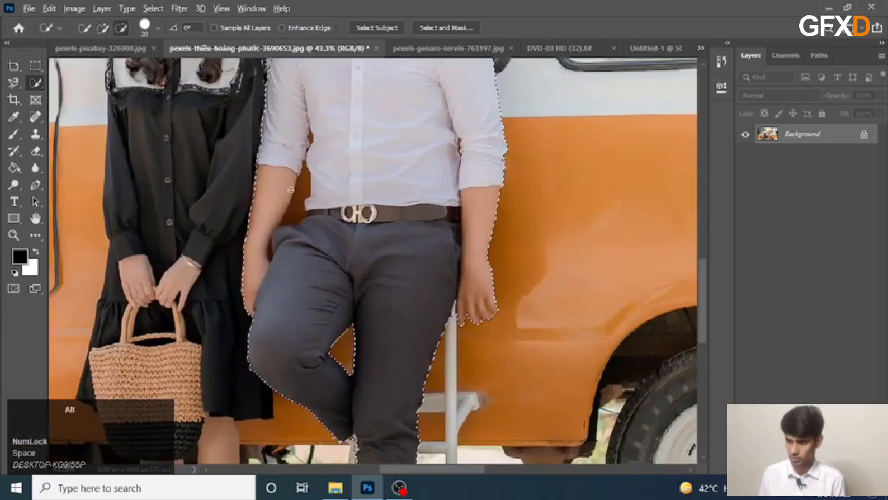
scroll(290, 189, up, 2)
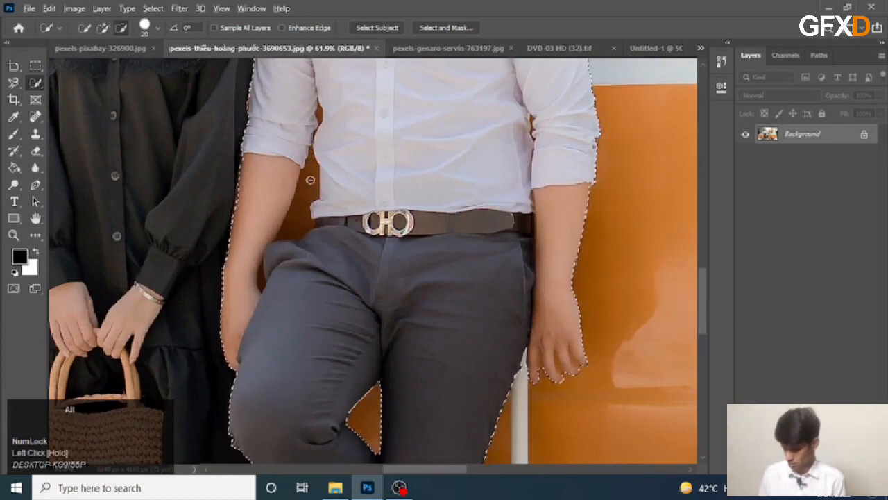
drag(310, 179, 298, 230)
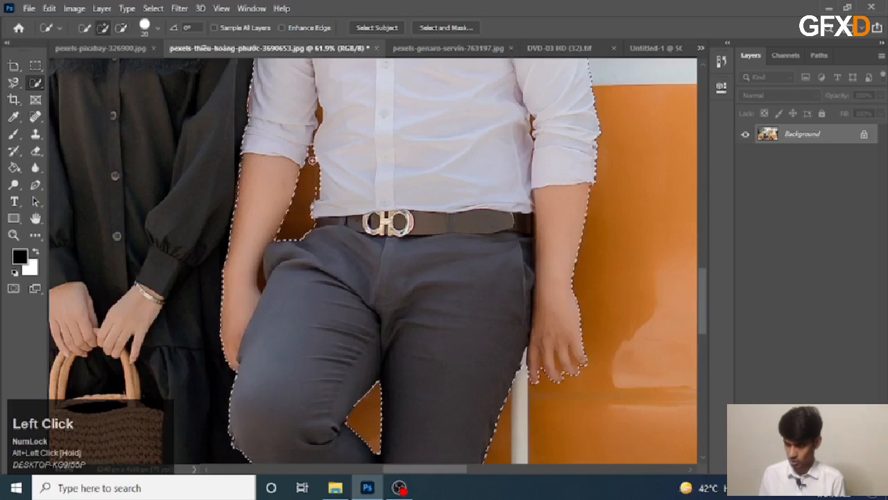
drag(311, 132, 317, 114)
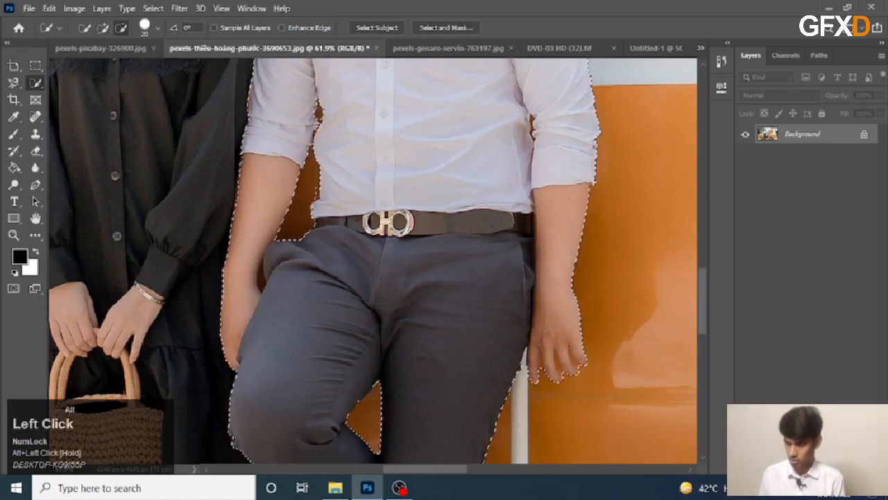
Step: Add the raised shoe behind the man's leg to the selection and subtract the spilled-over ground and grass beside it
drag(416, 295, 408, 174)
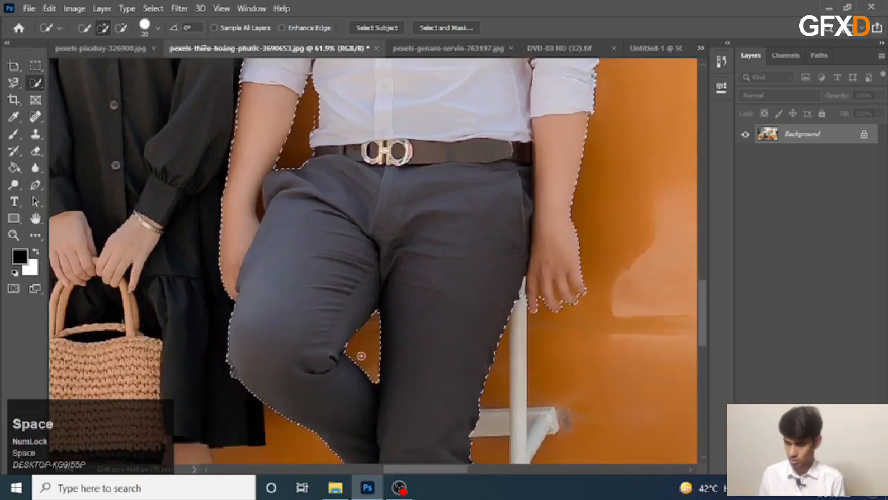
scroll(413, 282, down, 2)
drag(412, 281, 413, 212)
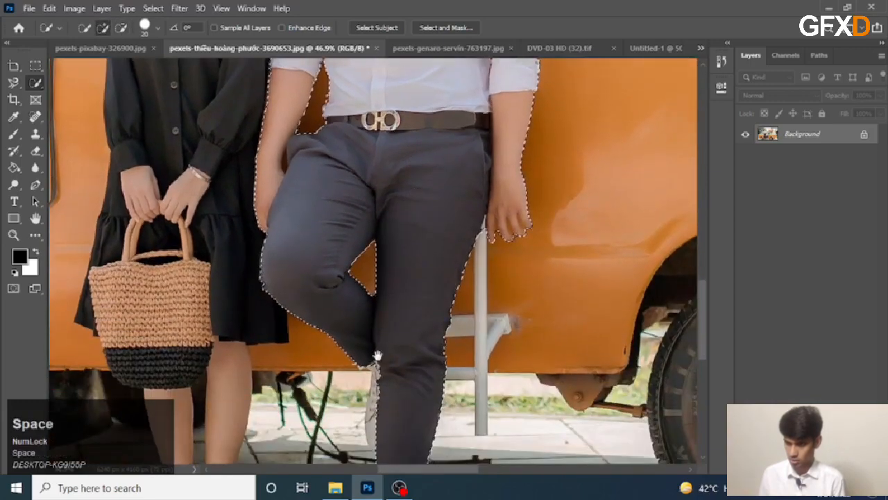
mouse_move(377, 356)
mouse_down()
mouse_move(397, 222)
mouse_move(383, 237)
mouse_move(393, 335)
mouse_up()
scroll(389, 229, up, 1)
scroll(388, 229, up, 3)
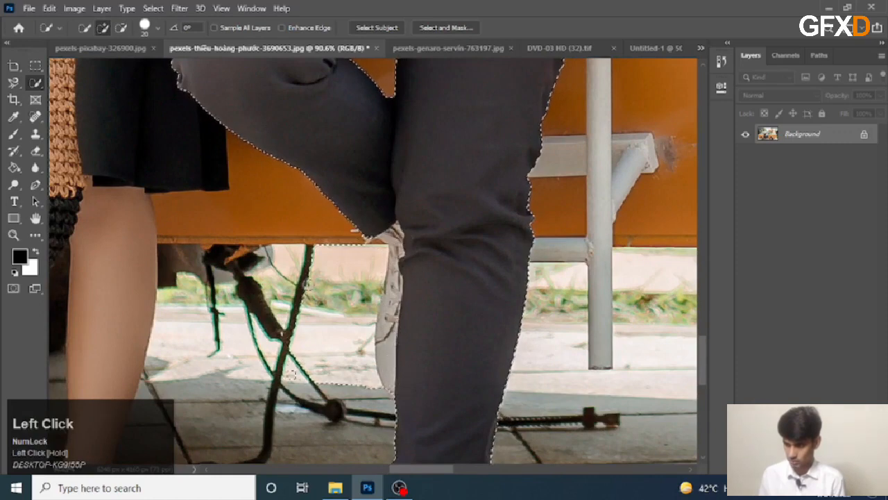
key(alt)
drag(309, 250, 379, 280)
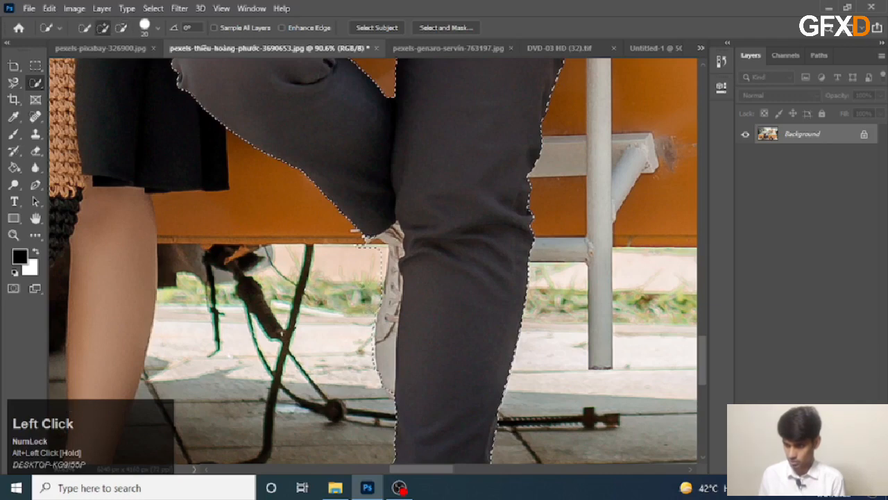
drag(369, 257, 380, 249)
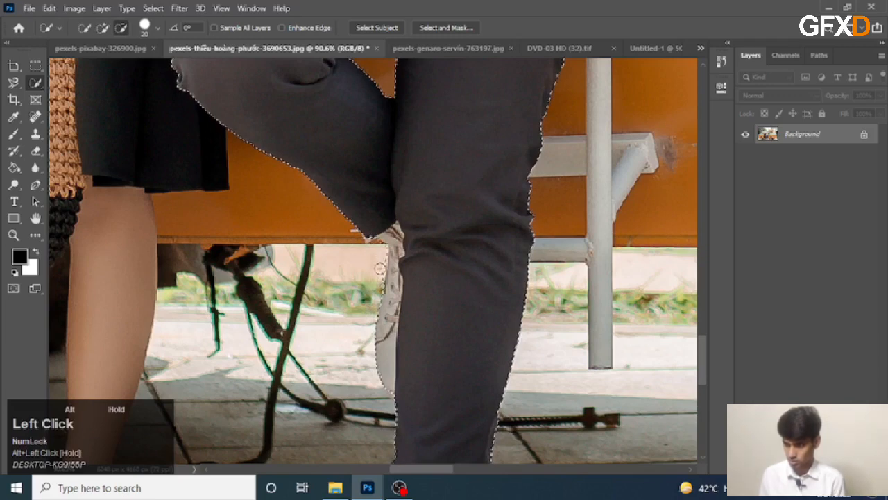
Step: Touch up the selection along the side and top of the man's hair with the Quick Selection Tool
scroll(374, 275, down, 6)
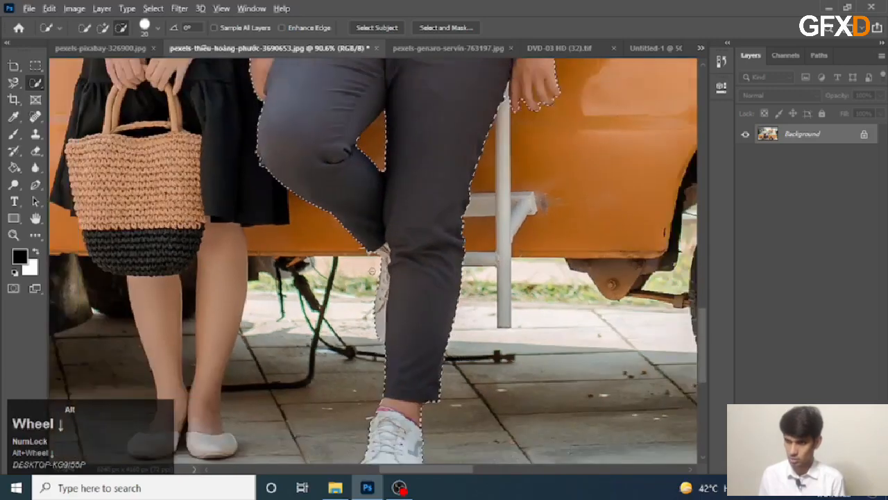
scroll(390, 218, down, 3)
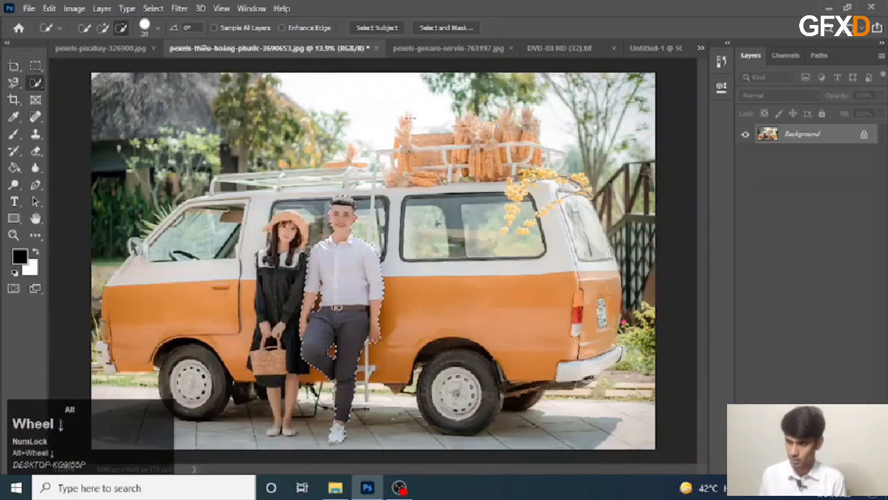
scroll(482, 252, up, 4)
scroll(316, 229, up, 6)
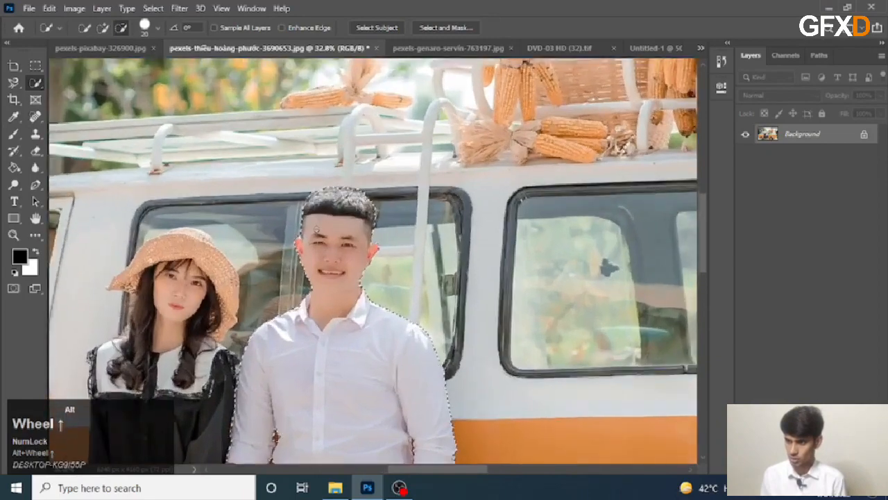
scroll(316, 229, up, 1)
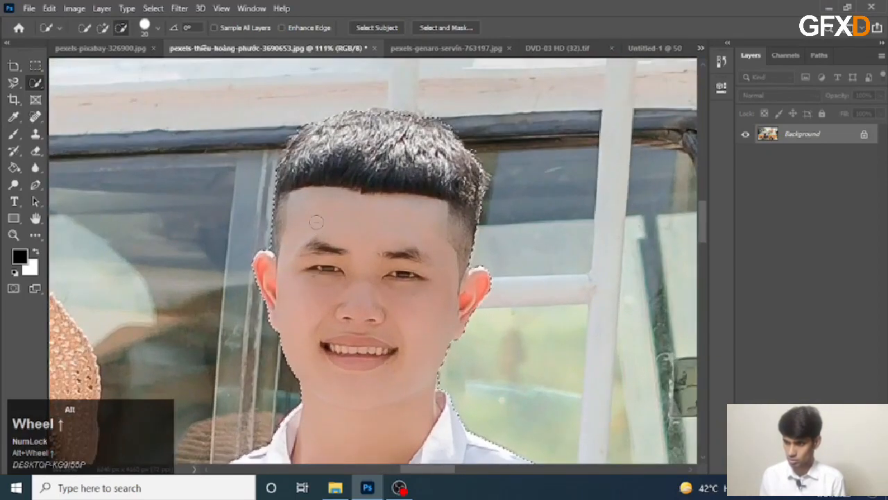
drag(290, 152, 332, 159)
drag(373, 114, 383, 115)
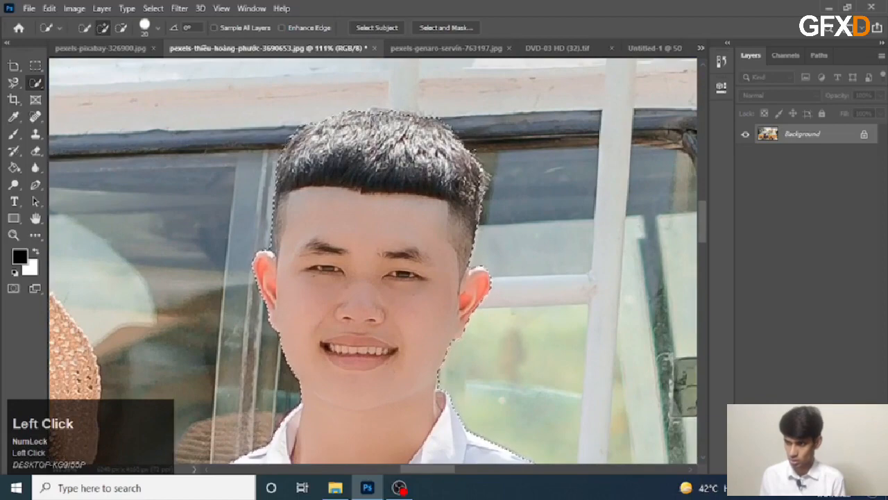
Step: Copy the selected man to a new layer and hide the Background layer to check the cut-out
scroll(472, 149, down, 6)
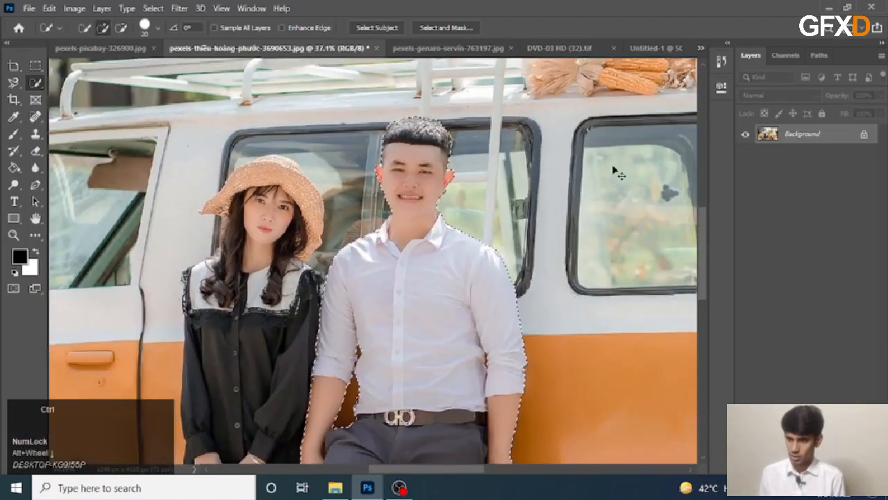
key(ctrl+j)
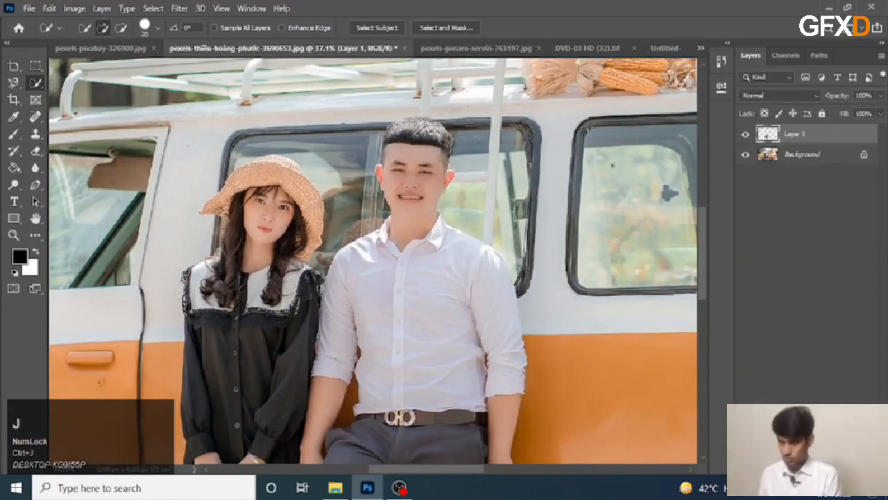
click(746, 154)
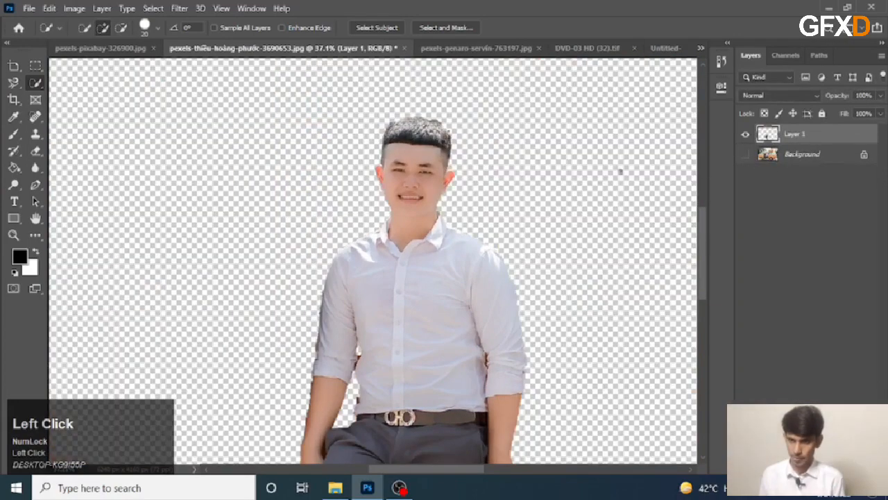
scroll(621, 171, down, 5)
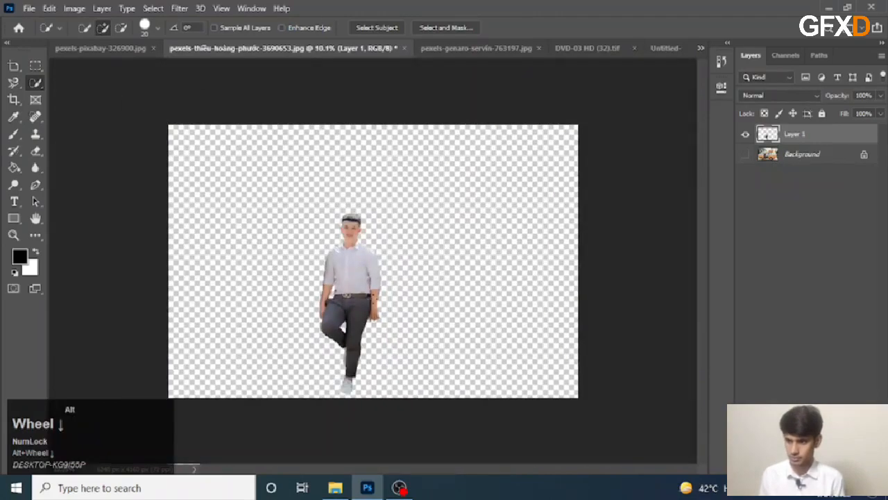
scroll(368, 281, up, 2)
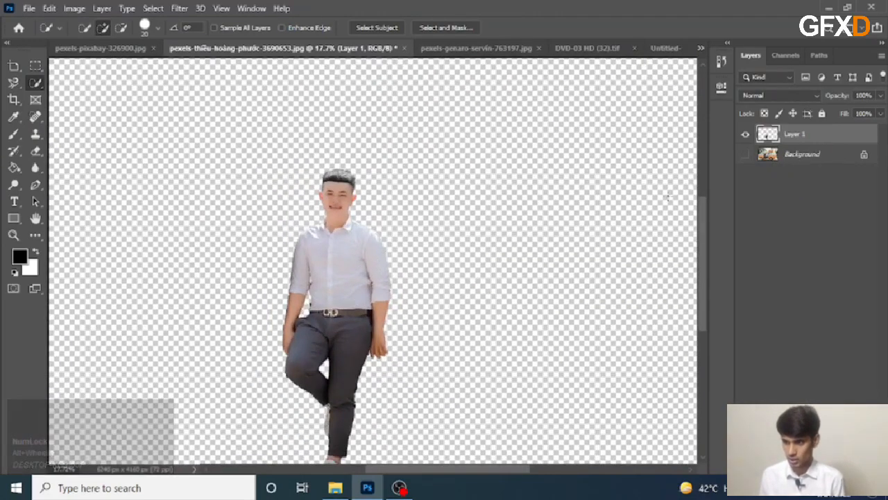
Step: Load the cut-out layer as a selection and try refining it in Select and Mask with Radius 4 px, Smooth 20 and a higher Contrast
ctrl+click(770, 135)
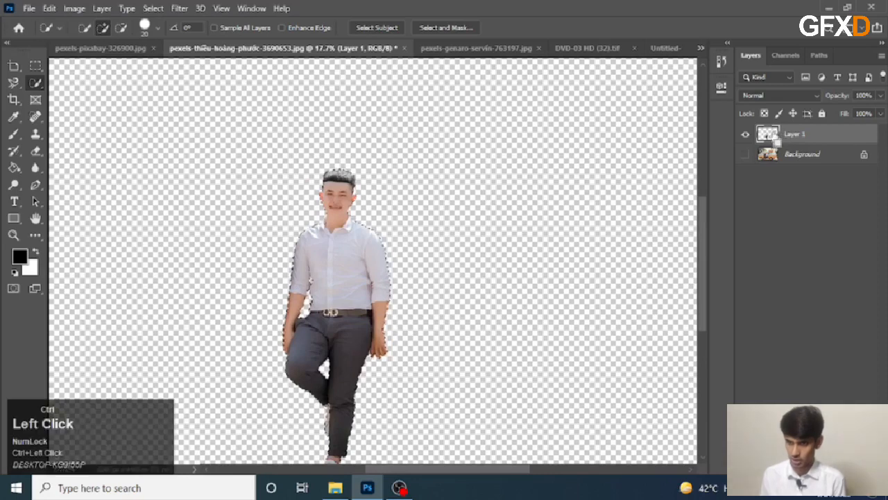
click(446, 27)
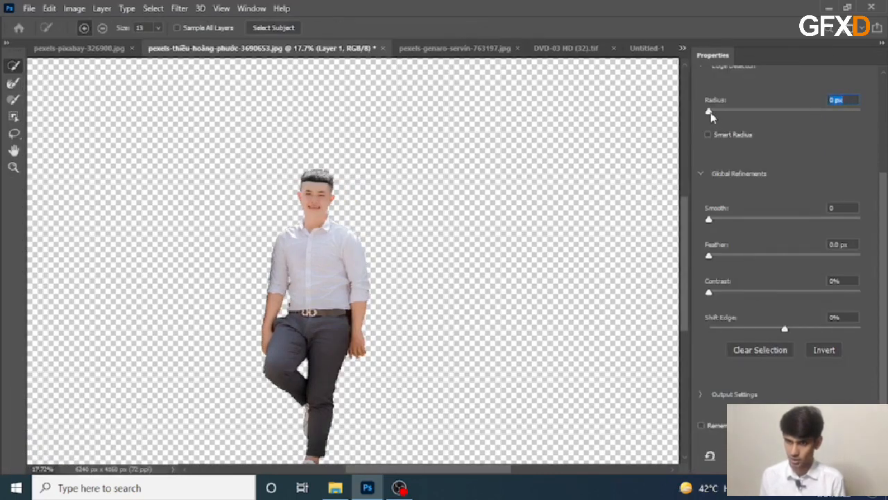
drag(708, 111, 744, 120)
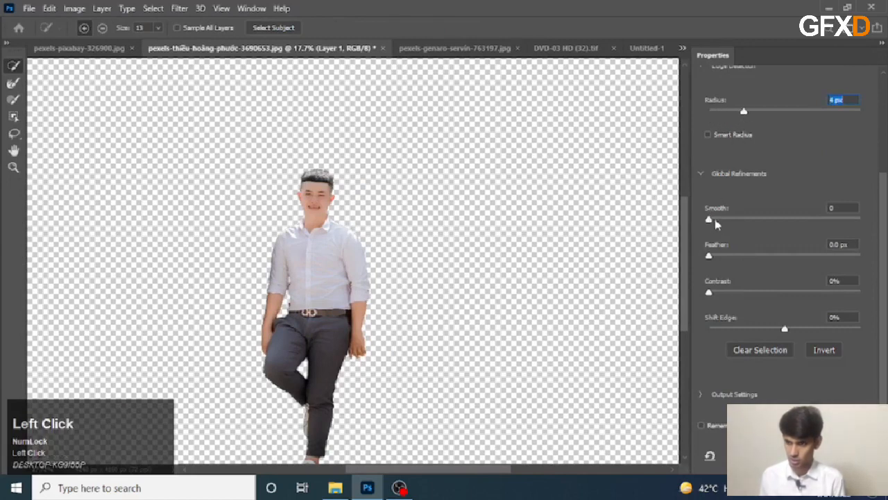
drag(717, 223, 742, 223)
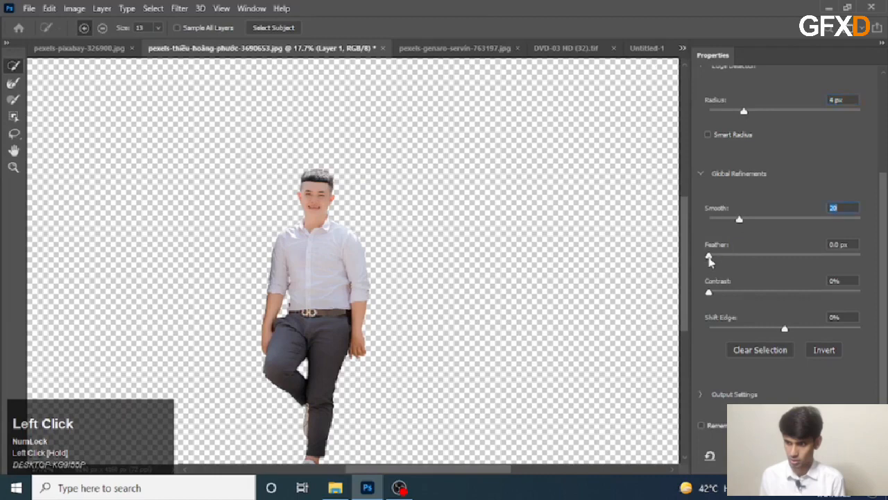
drag(709, 297, 759, 292)
click(838, 456)
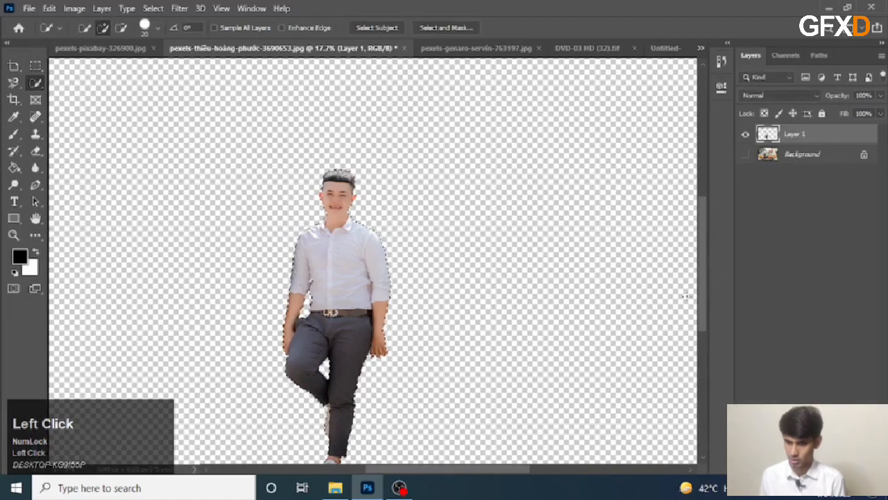
Step: Undo the loaded selection and the layer copy, going back to the man's selection on the Background layer
key(ctrl+z)
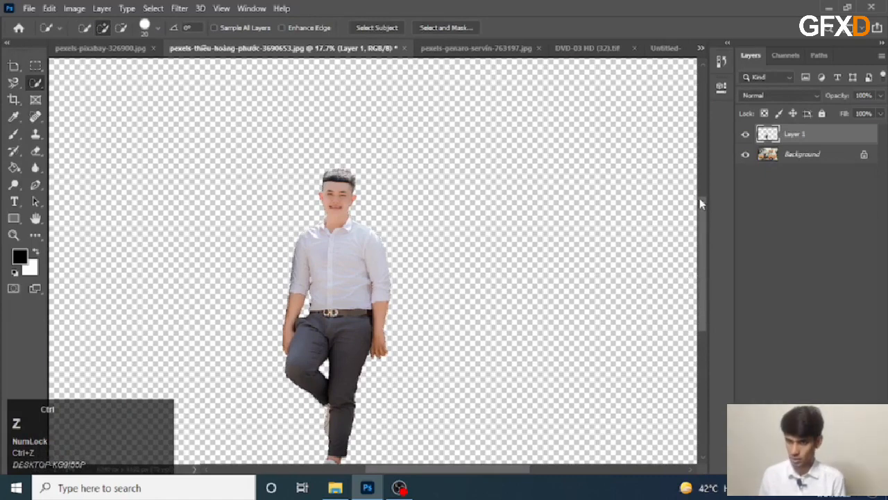
key(ctrl+z)
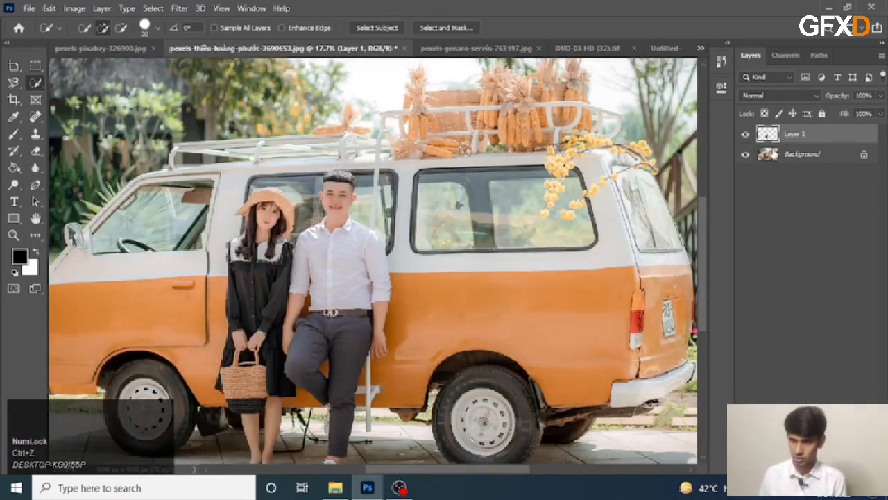
key(ctrl+z)
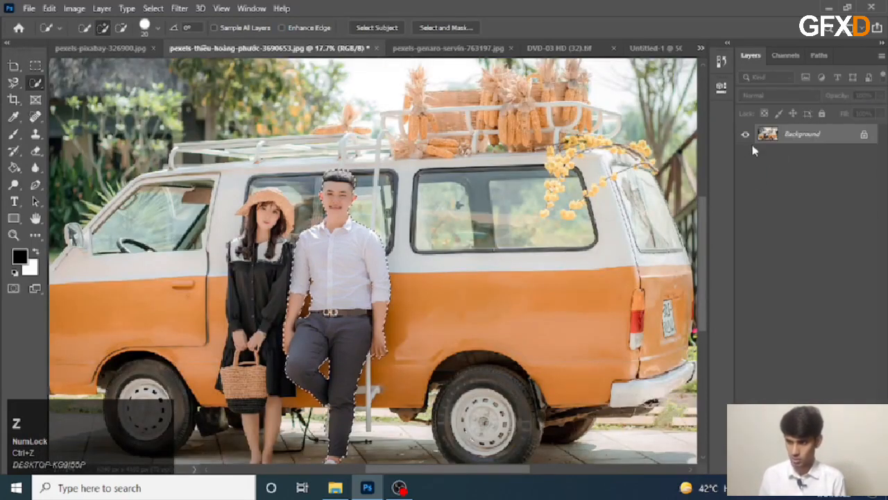
Step: Refine the man's selection edge with Radius 4 px, Smooth 19, Feather 0.6 px, Contrast 13%, Shift Edge +5%, and copy it to a new layer
click(446, 27)
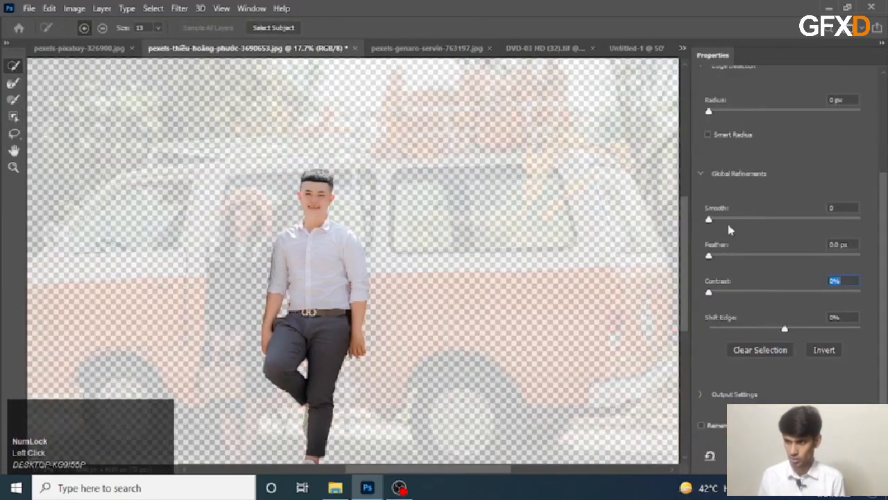
drag(713, 115, 728, 116)
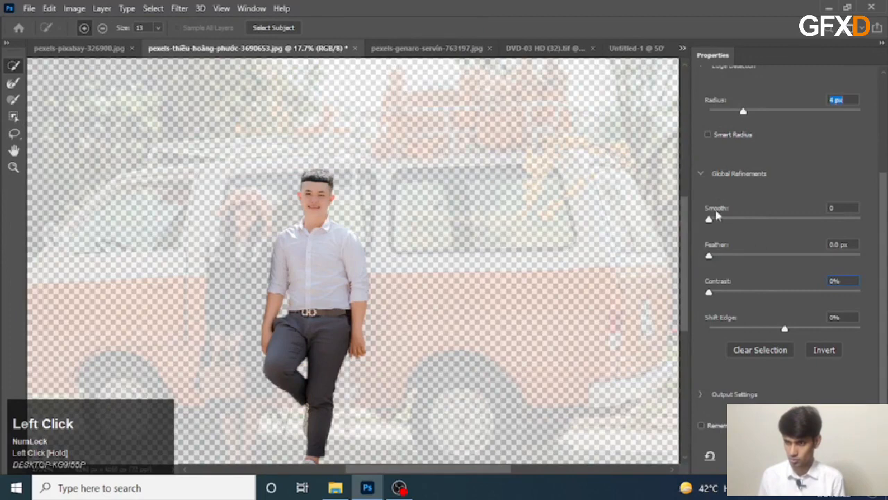
drag(710, 221, 738, 219)
drag(712, 256, 714, 256)
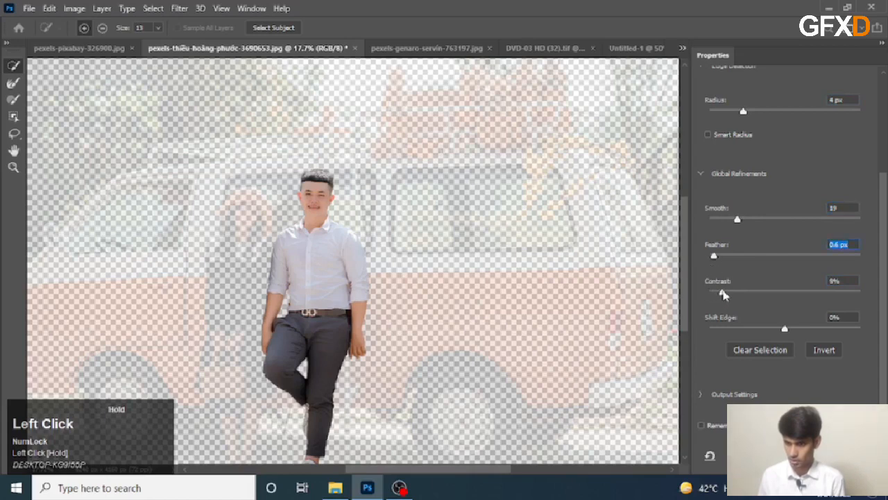
click(729, 294)
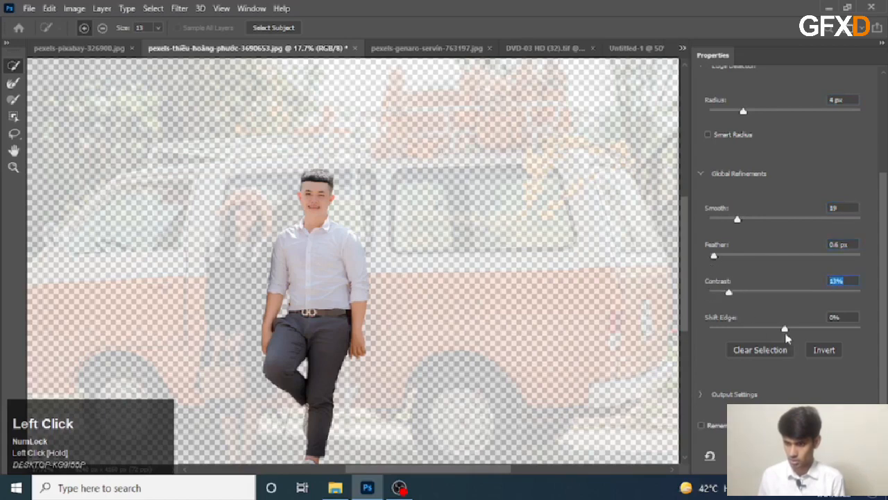
drag(784, 331, 789, 327)
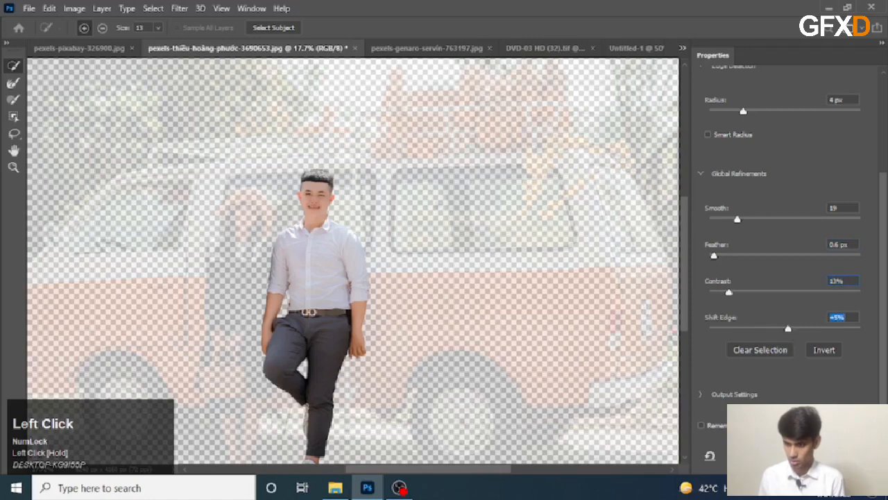
click(798, 456)
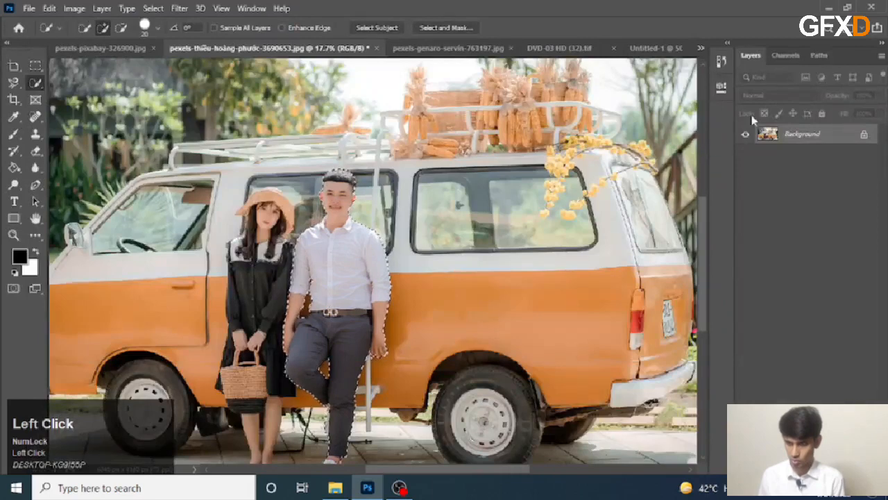
key(ctrl+j)
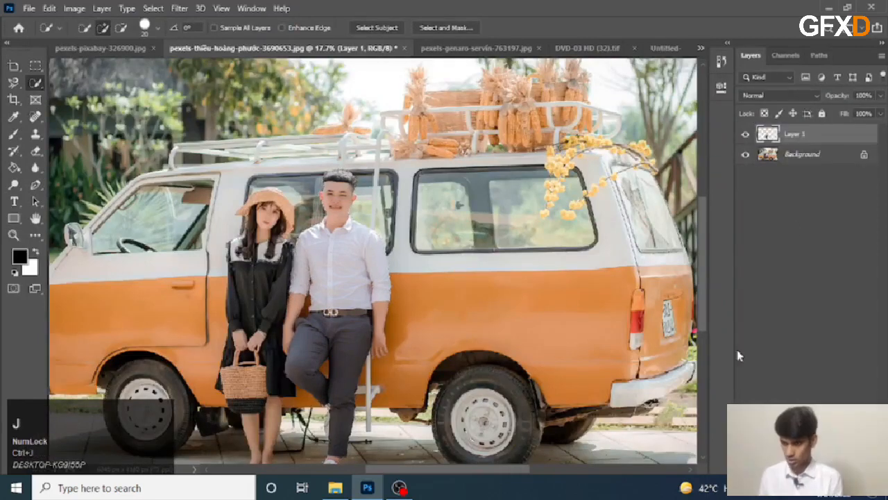
Step: Place a red Solid Color fill layer beneath the man's cut-out layer to check the cut-out's edges
click(778, 466)
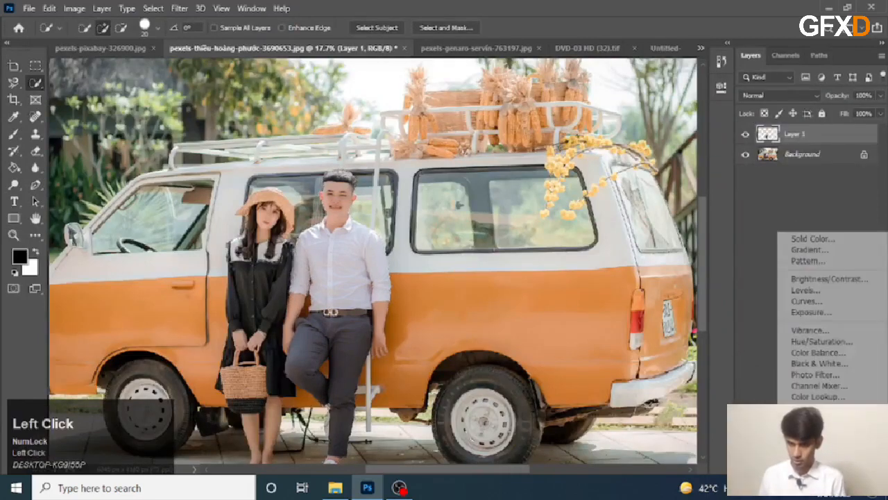
click(846, 239)
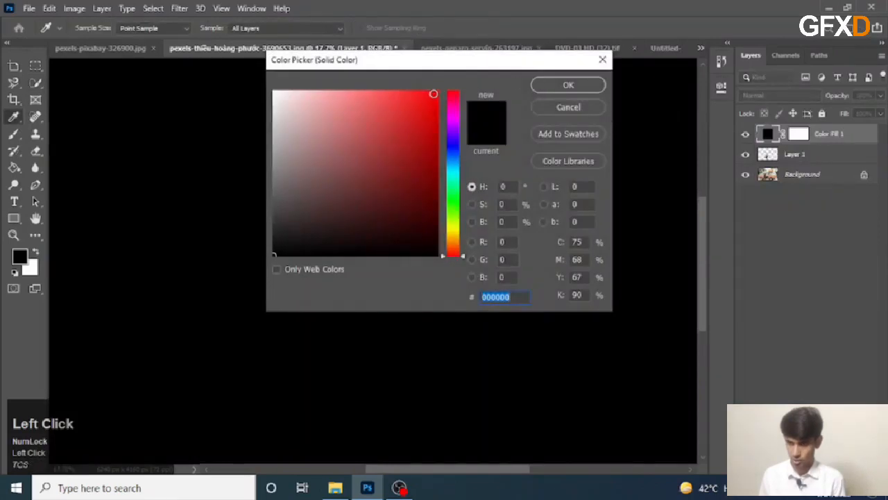
click(437, 91)
click(582, 87)
click(807, 158)
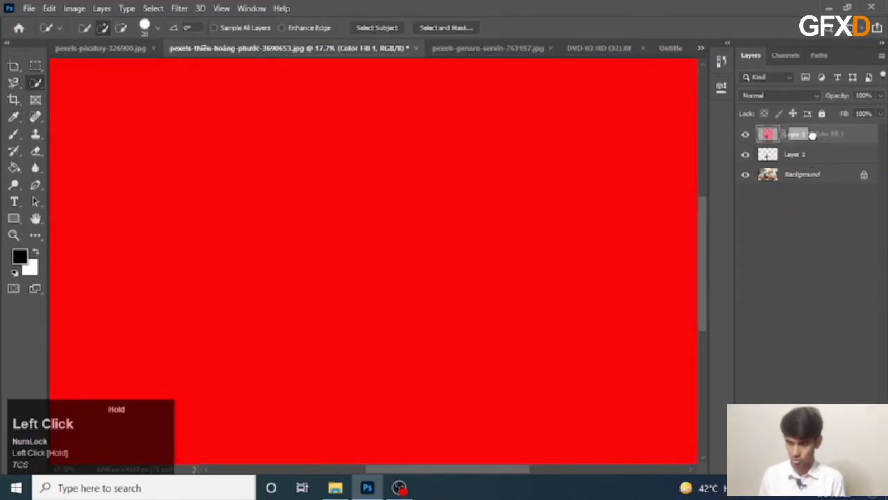
drag(817, 159, 819, 128)
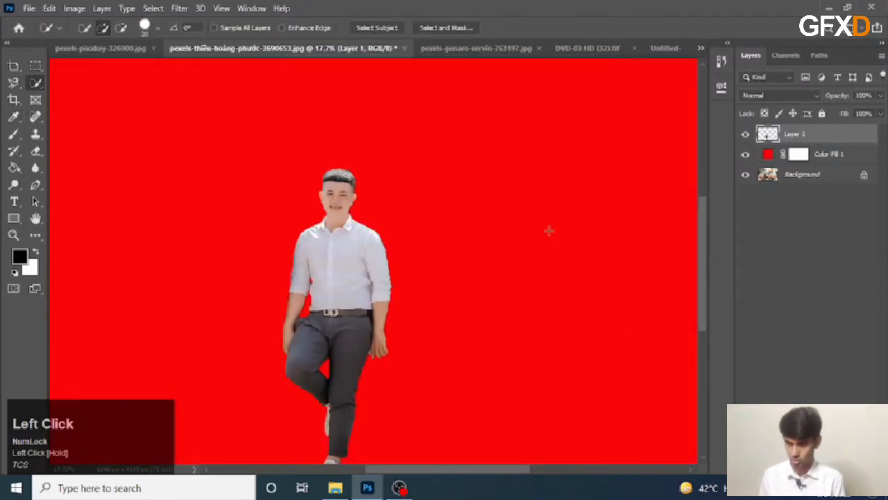
alt+scroll(326, 222, up, 5)
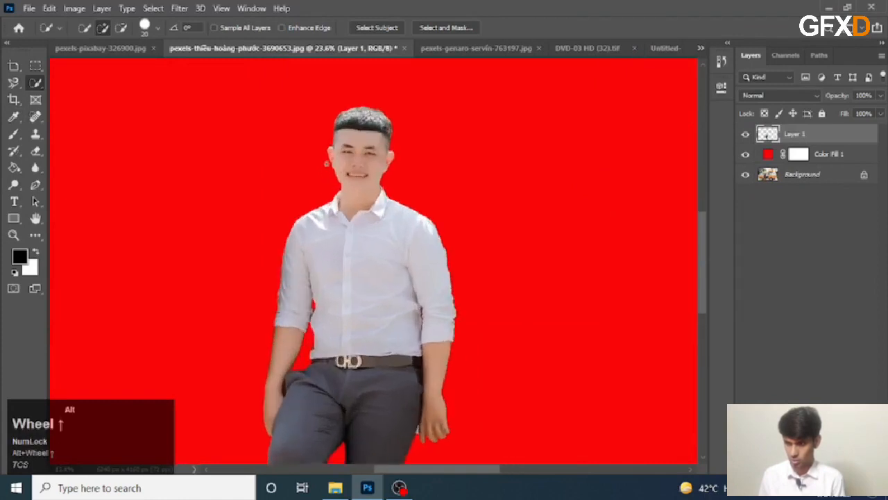
alt+scroll(352, 116, up, 6)
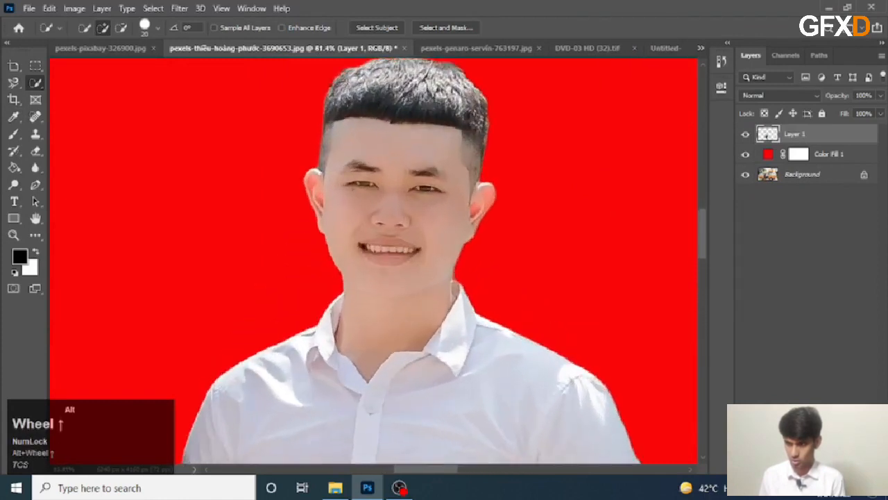
alt+scroll(419, 191, down, 6)
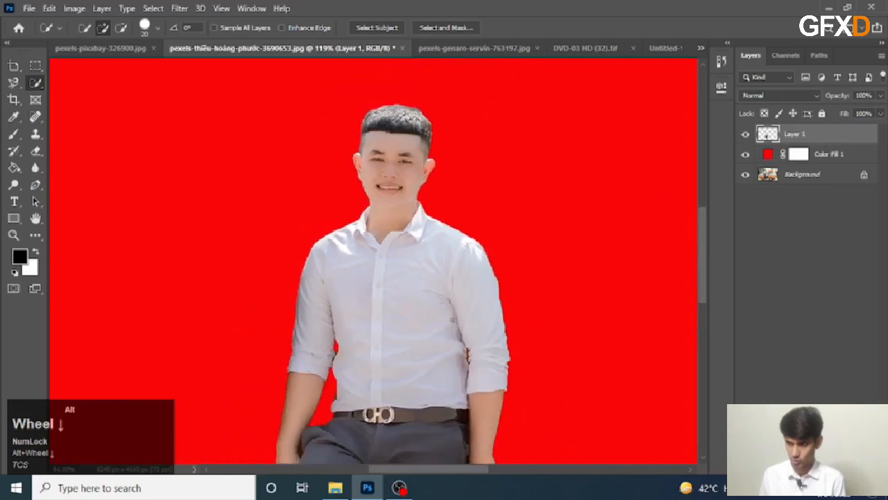
scroll(420, 346, down, 2)
scroll(419, 347, up, 4)
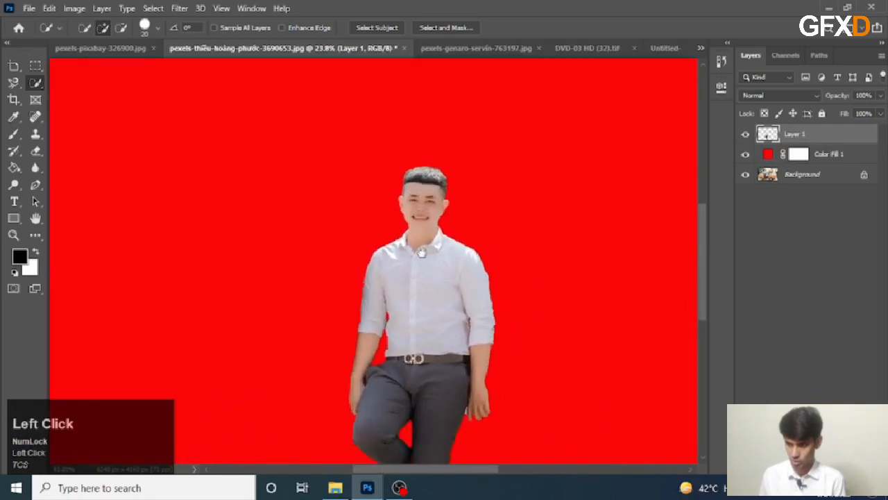
drag(595, 184, 596, 160)
Step: Switch to the DVD-03 HD (32).tif image of the six parakeets and choose the Object Selection Tool
click(470, 48)
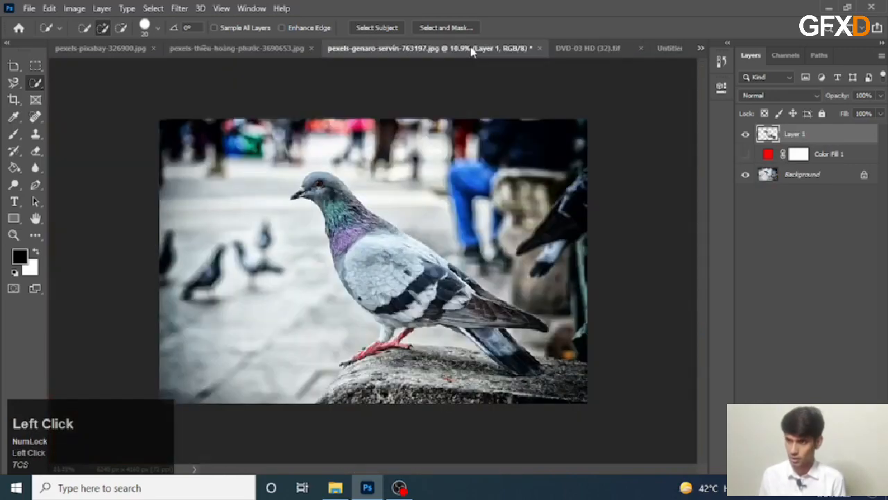
click(578, 48)
key(space)
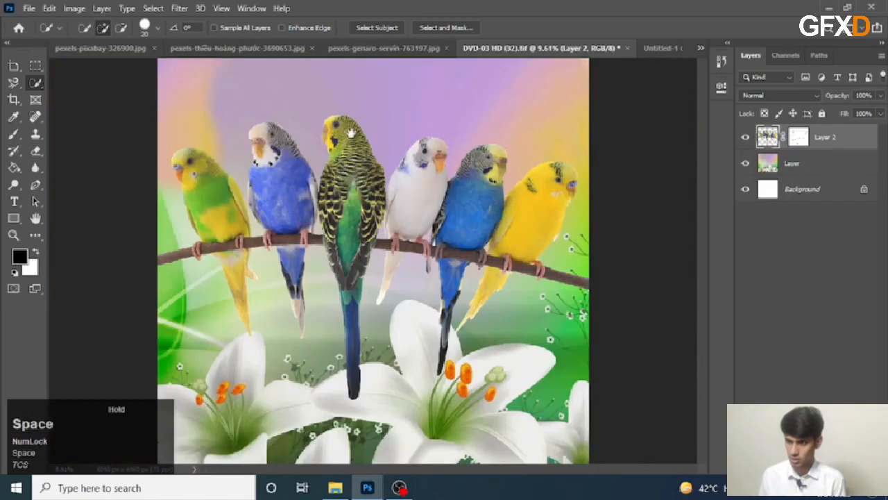
click(35, 82)
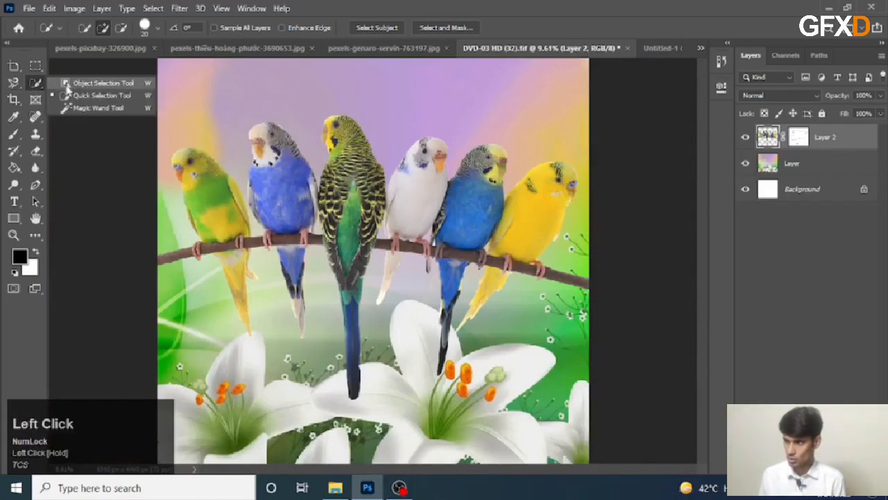
click(97, 83)
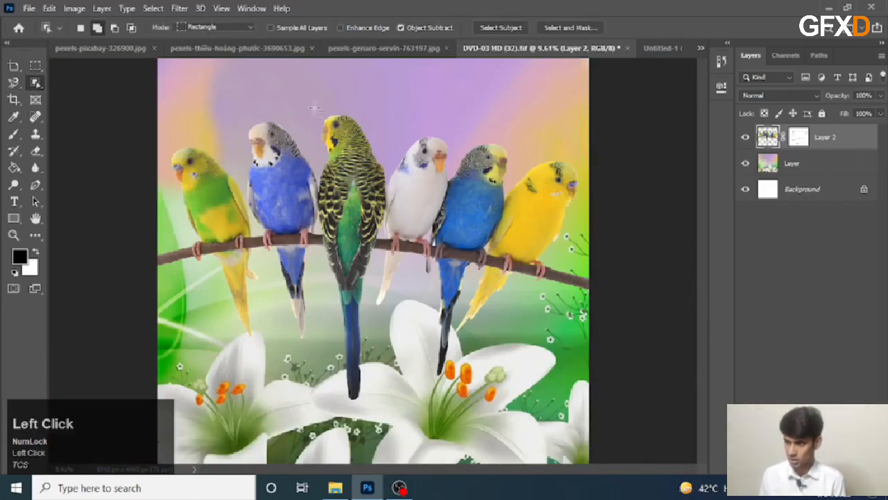
Step: Try Object Selection rectangles around the tall striped green bird and then the leftmost yellow-green bird, undoing each selection
drag(293, 80, 404, 413)
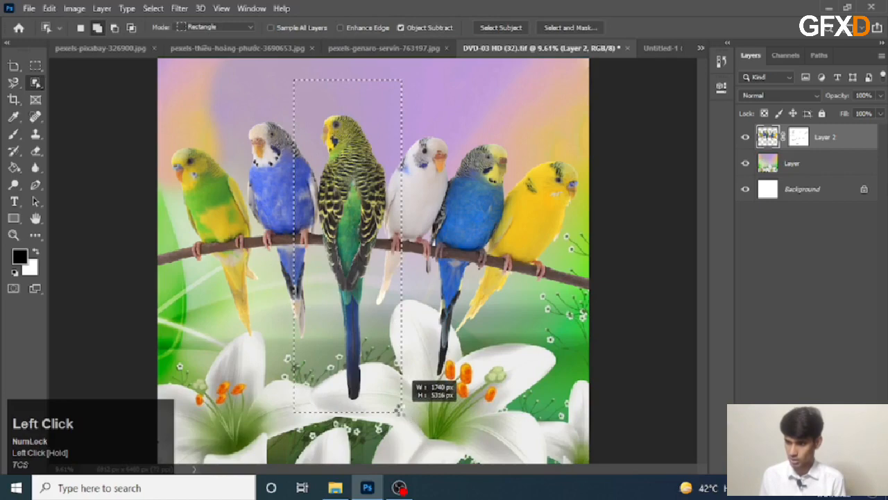
drag(401, 412, 401, 412)
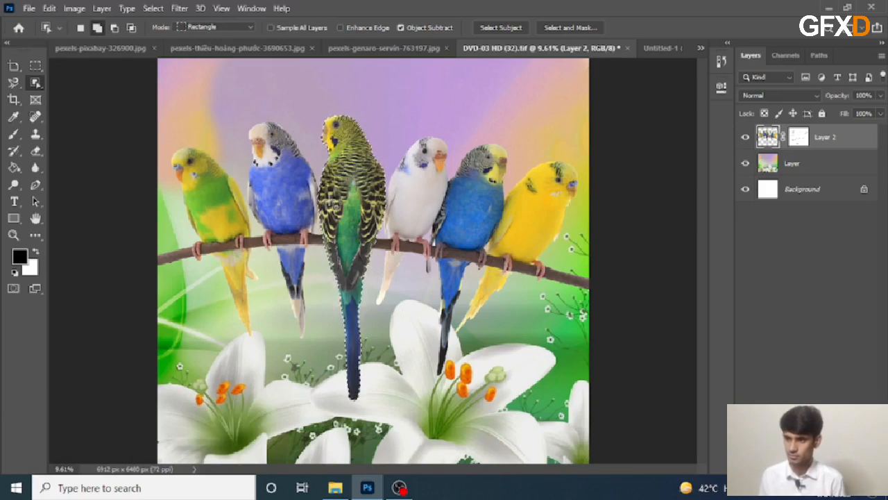
key(ctrl+z)
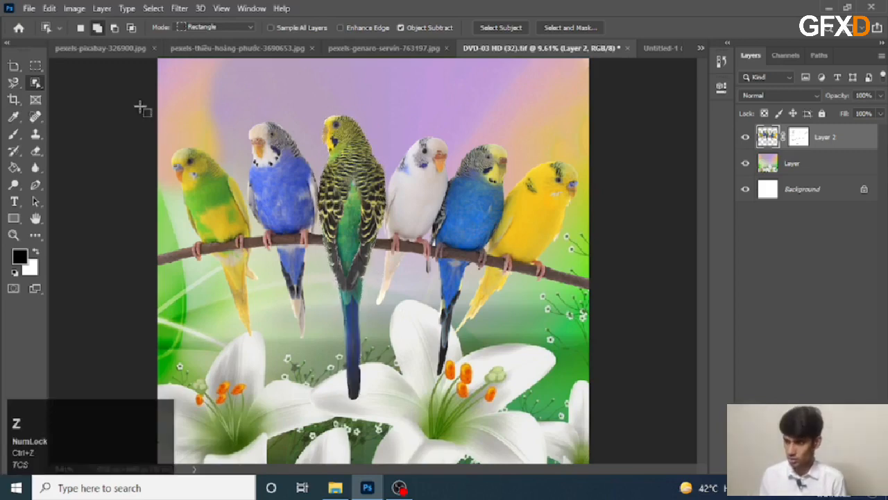
drag(149, 112, 262, 352)
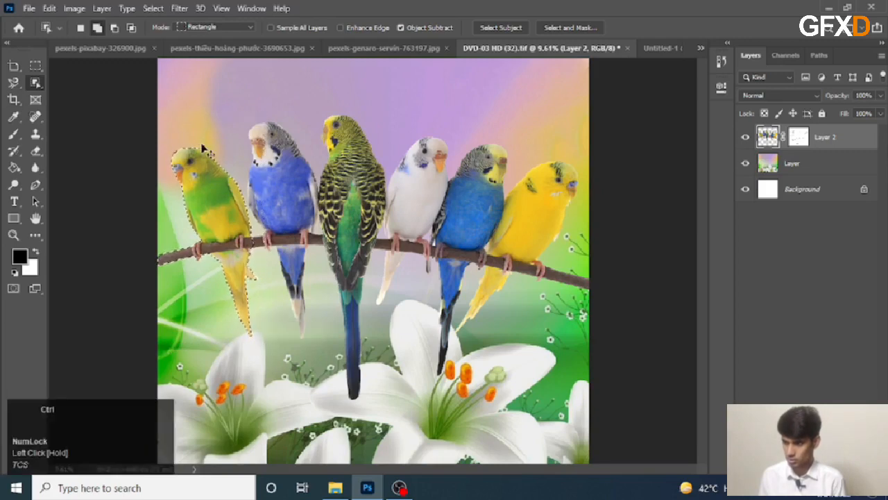
key(ctrl+z)
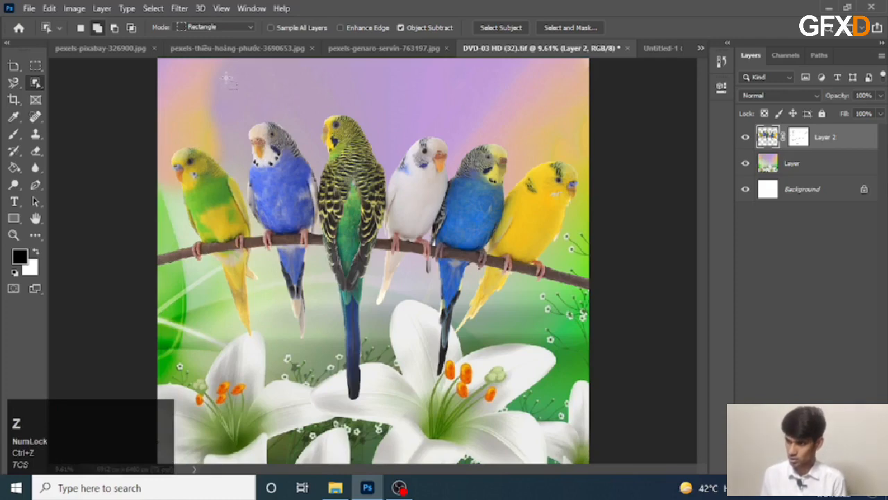
Step: Select the blue bird second from the left with a rectangular Object Selection and copy it to a new layer
drag(227, 78, 340, 351)
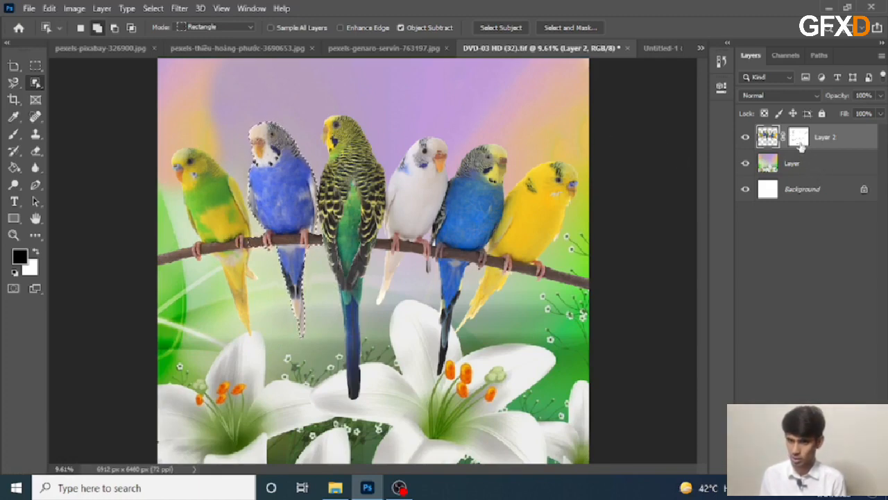
key(Num_Lock)
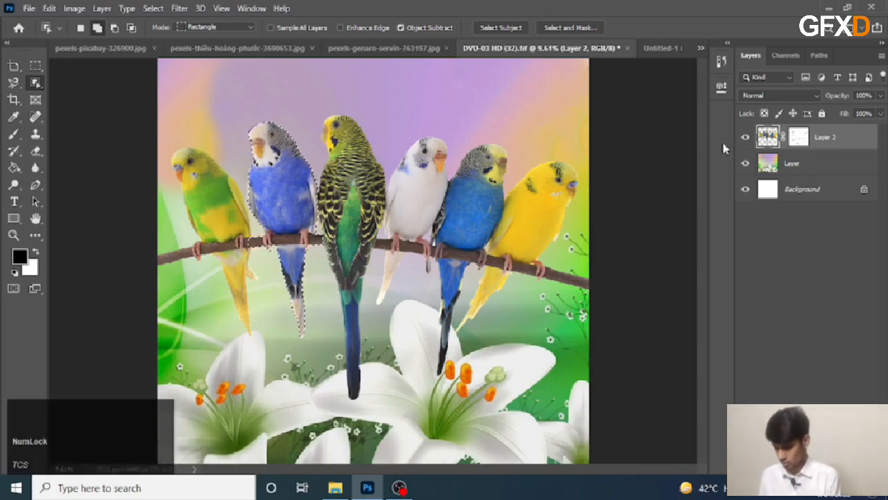
key(ctrl)
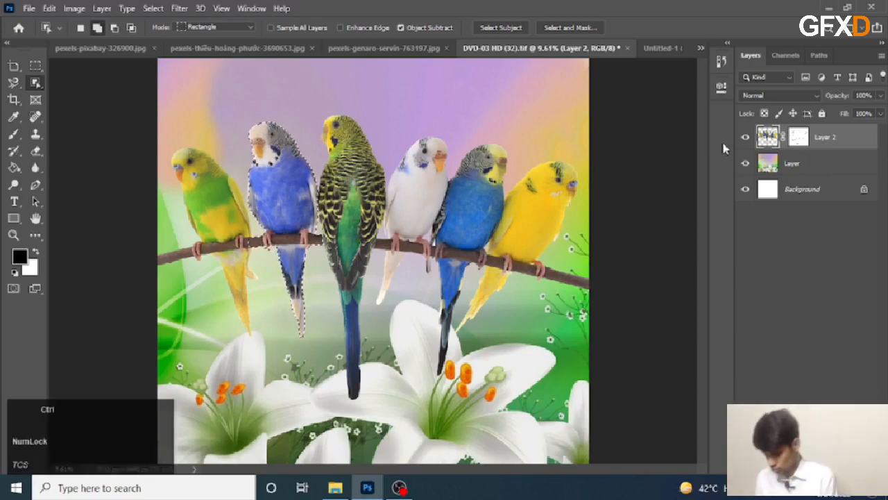
key(ctrl+j)
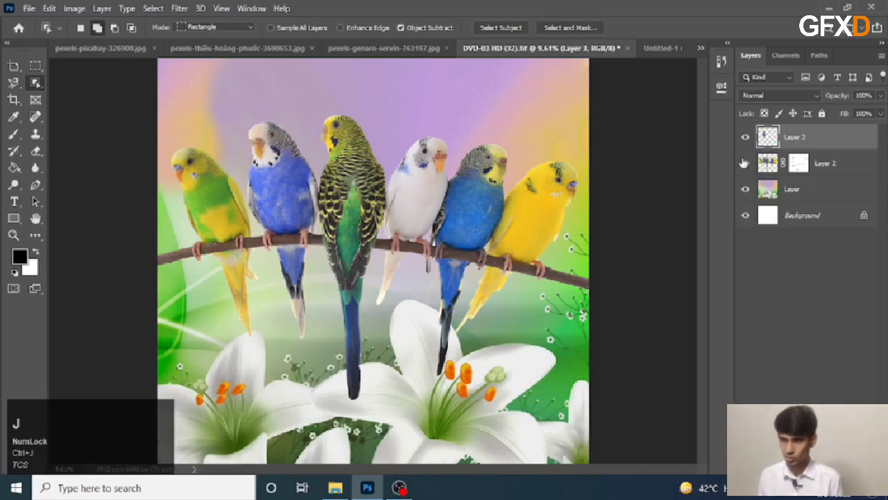
Step: Hide all layers below the blue bird's cut-out and place a red (#fe0505) Solid Color fill layer directly beneath it
click(745, 163)
click(746, 189)
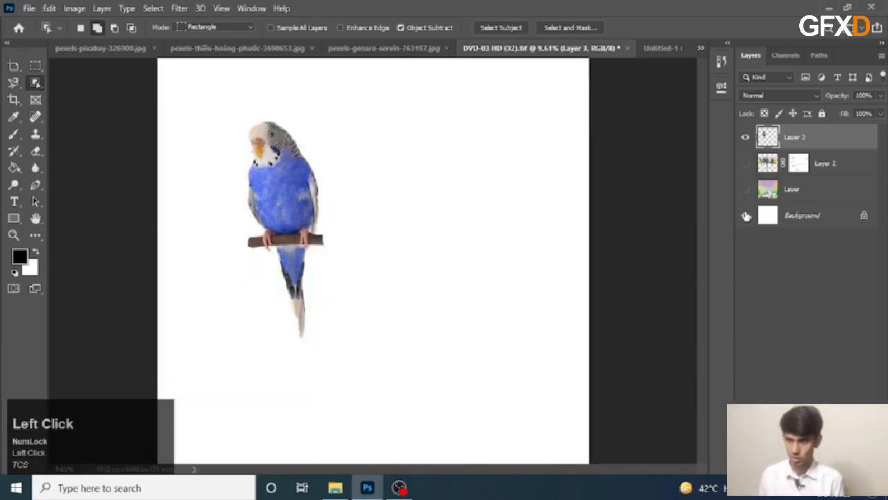
click(746, 216)
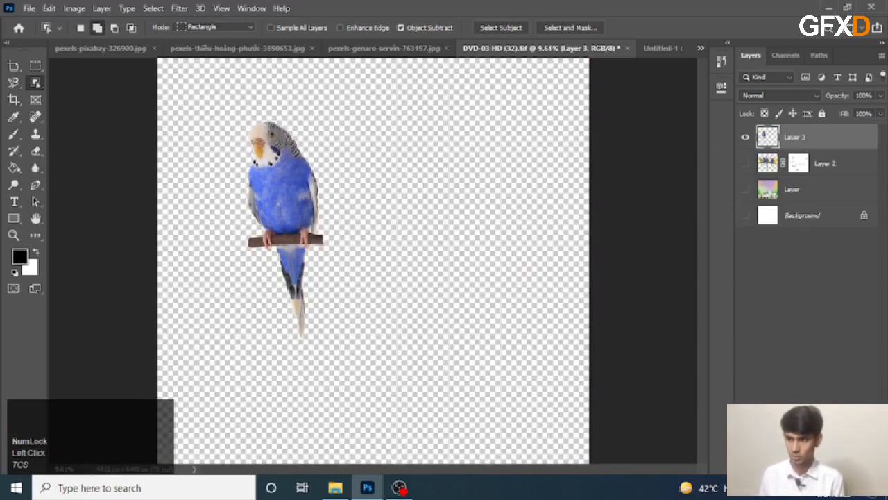
click(819, 461)
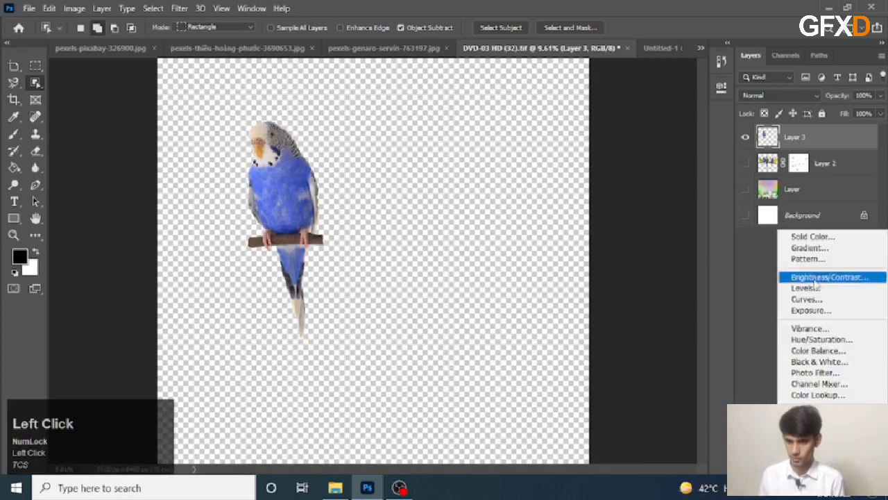
click(813, 236)
click(439, 91)
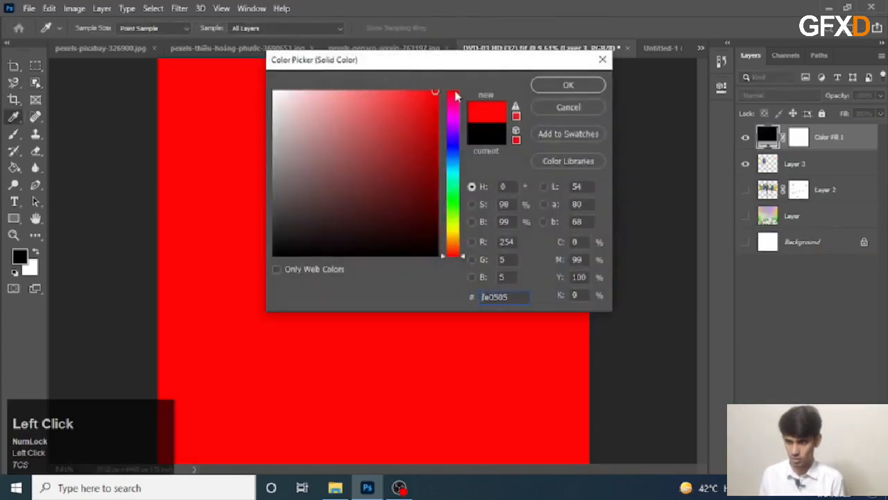
click(568, 84)
drag(817, 142, 759, 176)
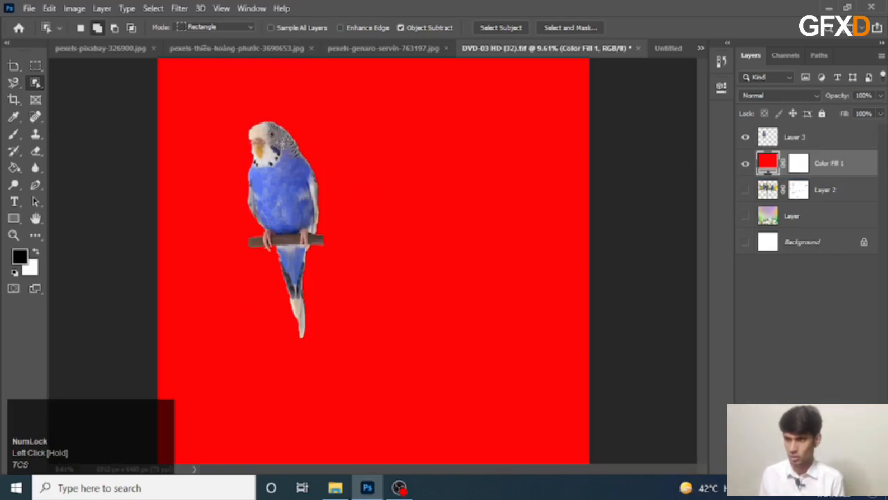
Step: Switch to the pigeon image and undo the last few changes, going back to the cut-out with the Background hidden
click(36, 83)
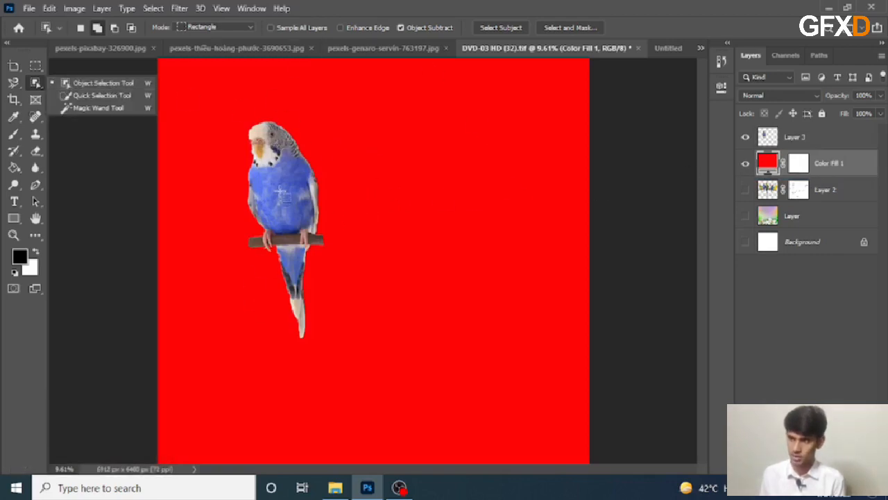
click(371, 48)
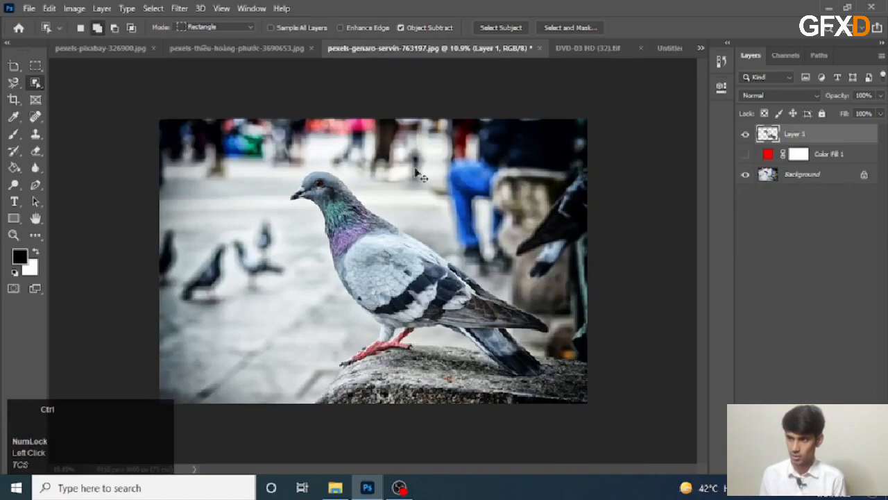
key(ctrl+z)
key(ctrl+z)
key(ctrl+z)
key(ctrl+z)
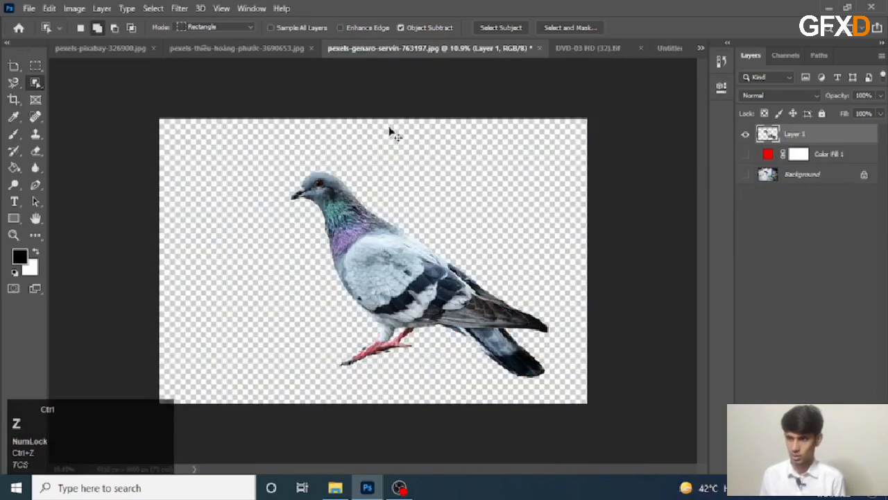
click(41, 84)
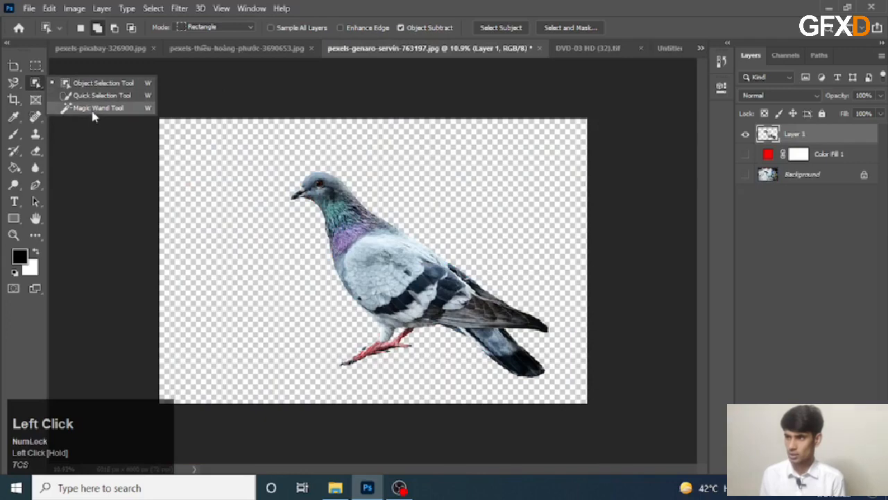
Step: Switch to the image with the man on red and delete his cut-out layer
click(232, 53)
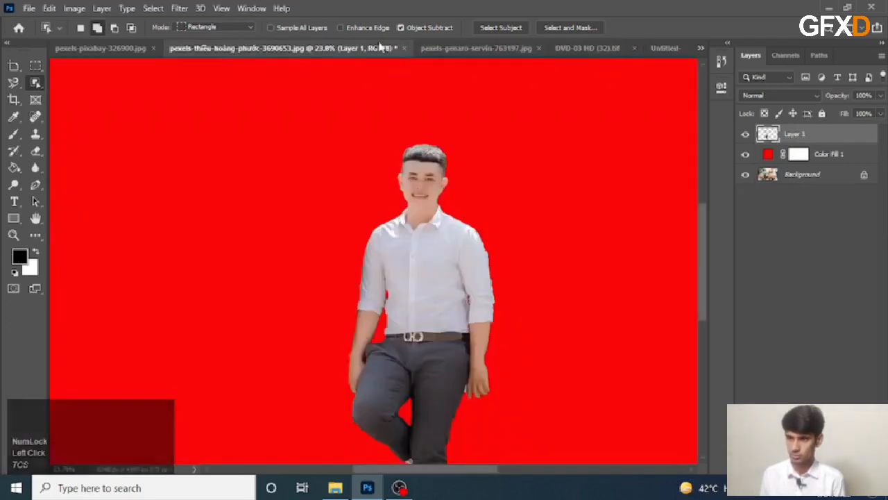
key(Delete)
key(Delete)
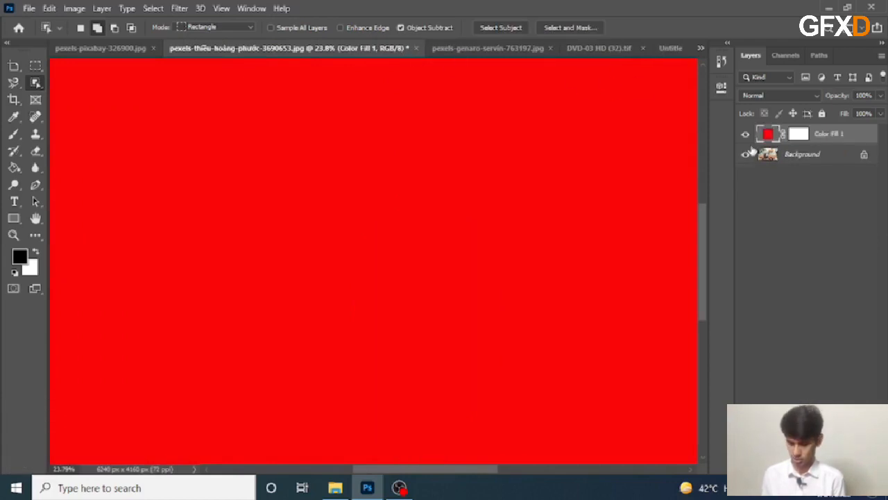
Step: Switch to the image of the two children and select the grey backdrop above them with the Magic Wand at tolerance 32
click(658, 48)
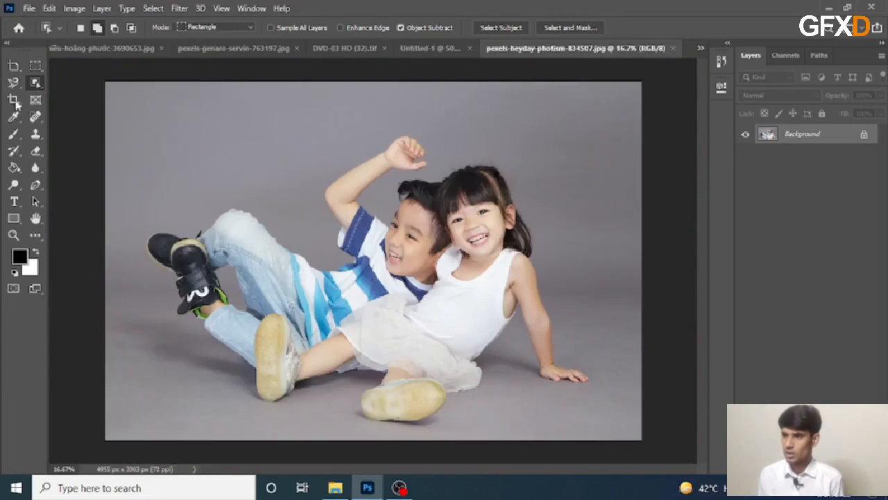
drag(33, 83, 79, 114)
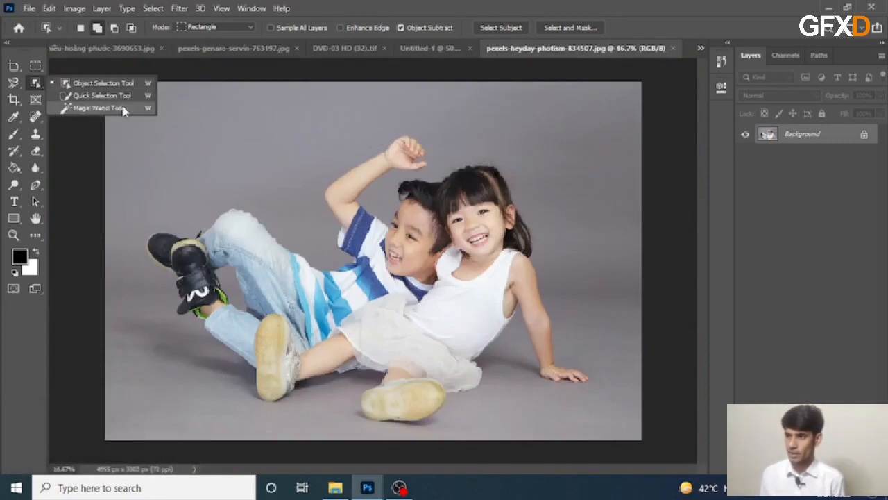
click(308, 111)
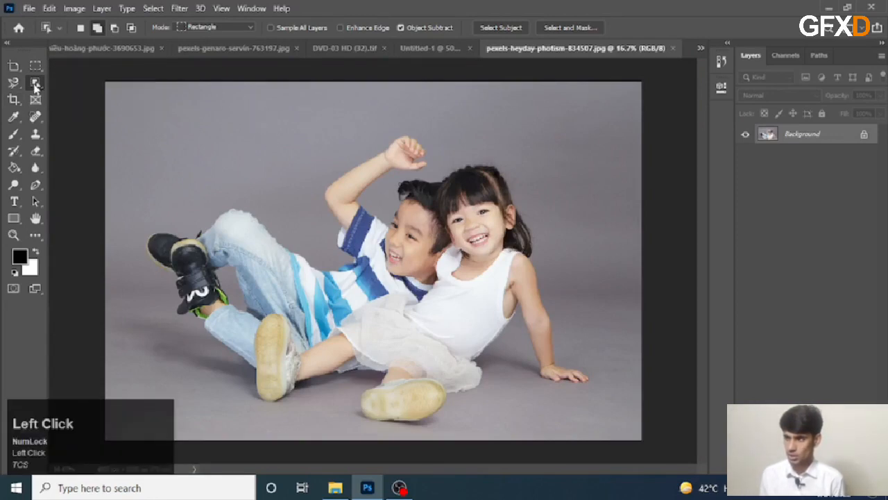
drag(35, 82, 69, 109)
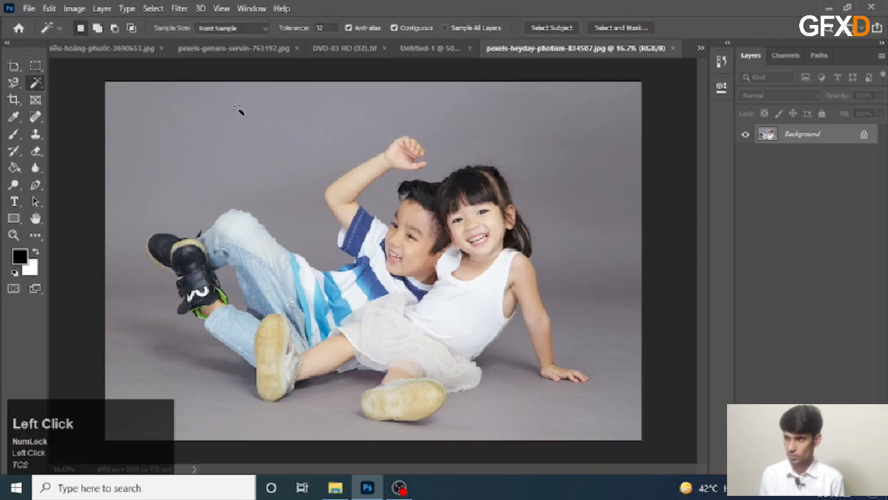
click(269, 123)
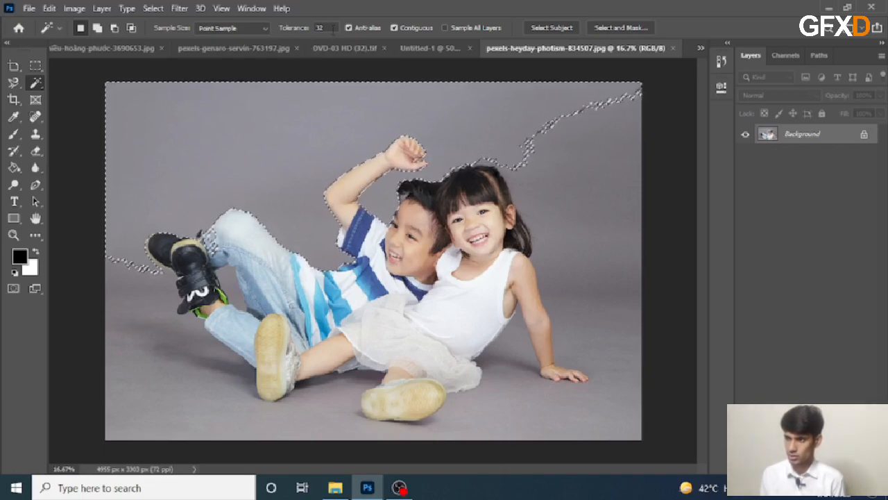
Step: Reselect the backdrop above the boy with the Magic Wand, once at tolerance 20 and once at tolerance 10
click(303, 28)
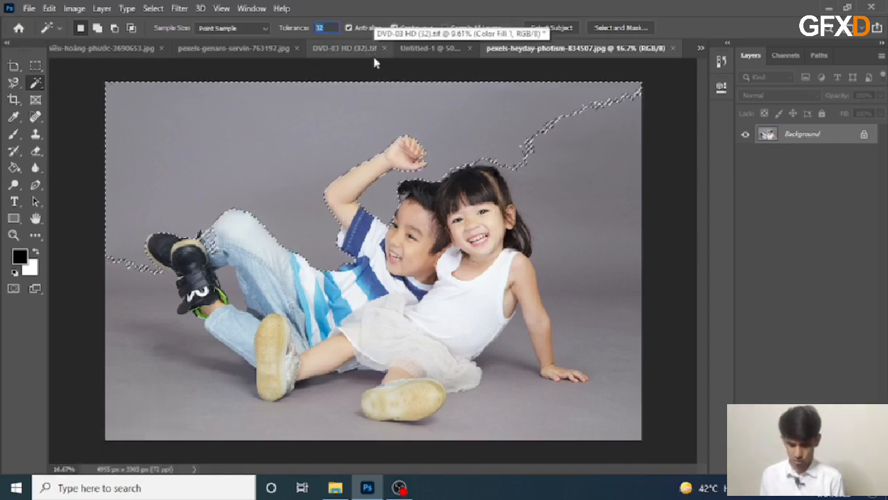
click(280, 130)
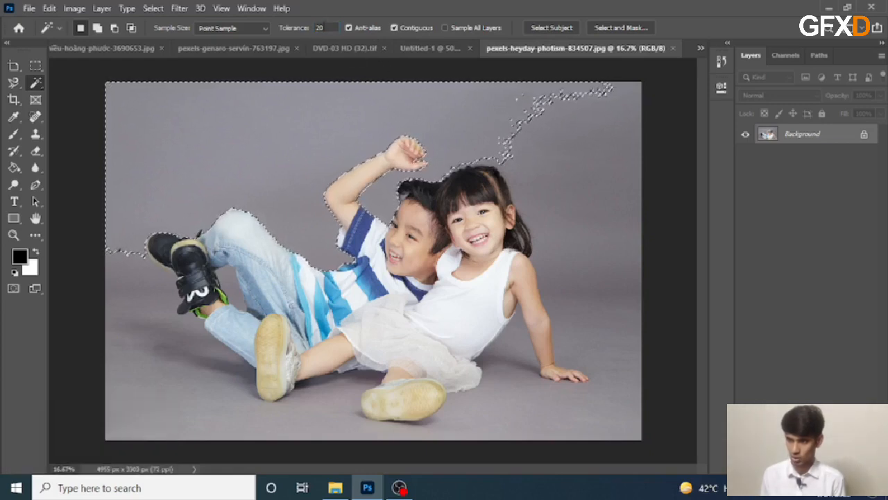
click(319, 28)
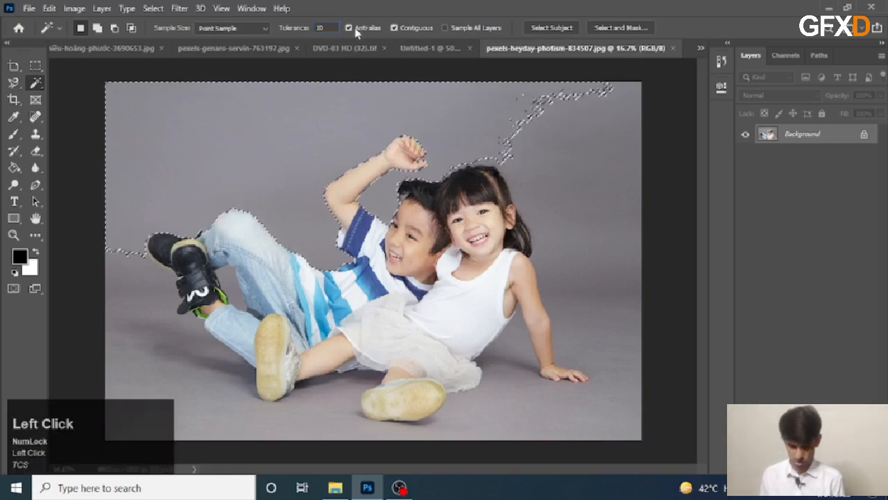
click(278, 130)
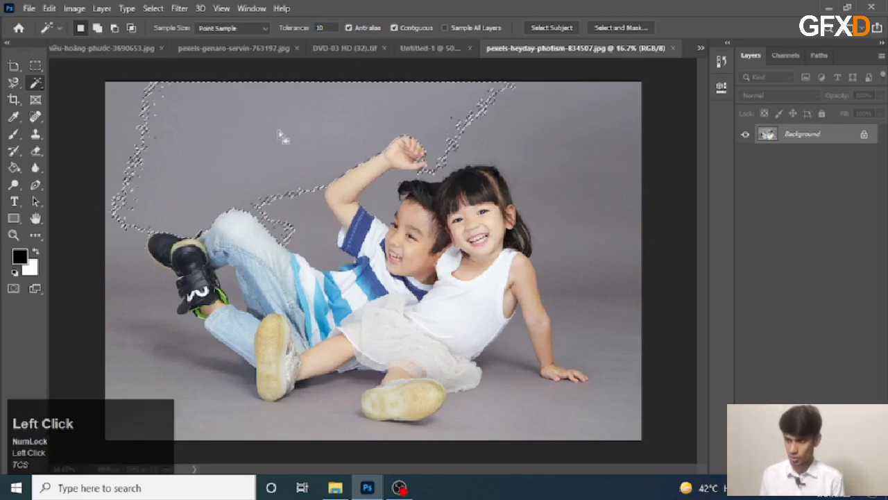
Step: Set the Magic Wand tolerance to 50 and reselect the grey backdrop around the children
click(301, 29)
double_click(325, 28)
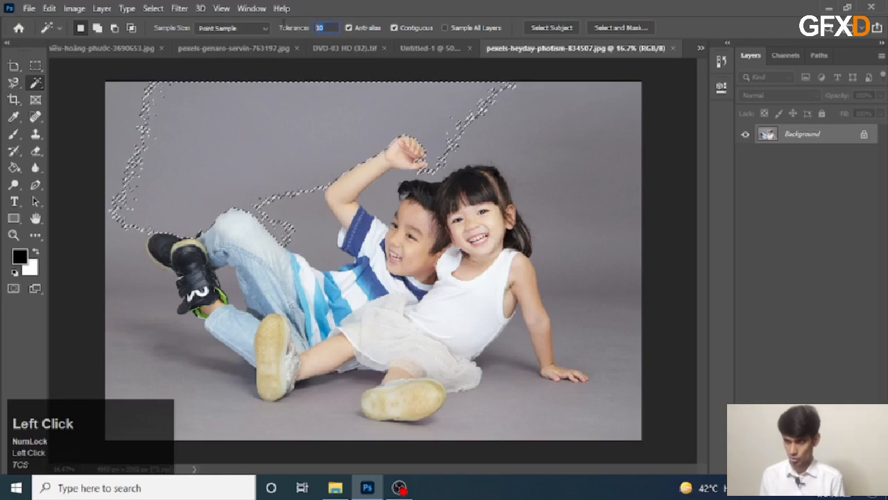
text(1050)
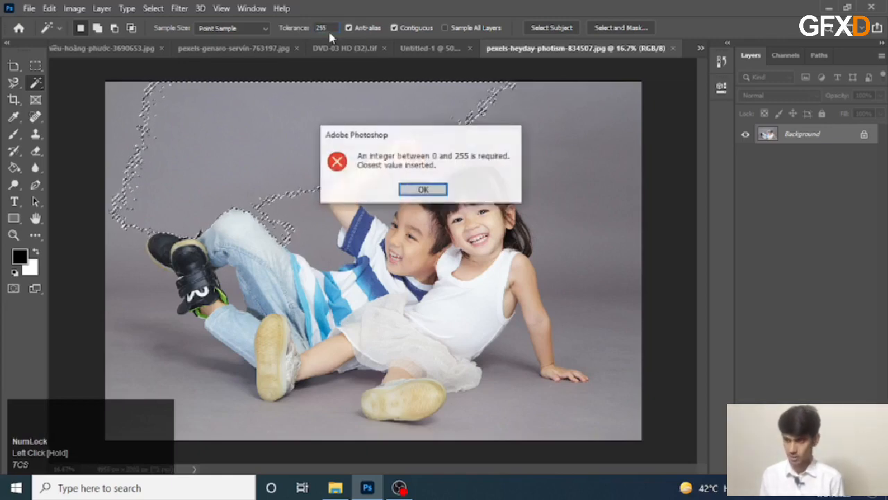
click(424, 191)
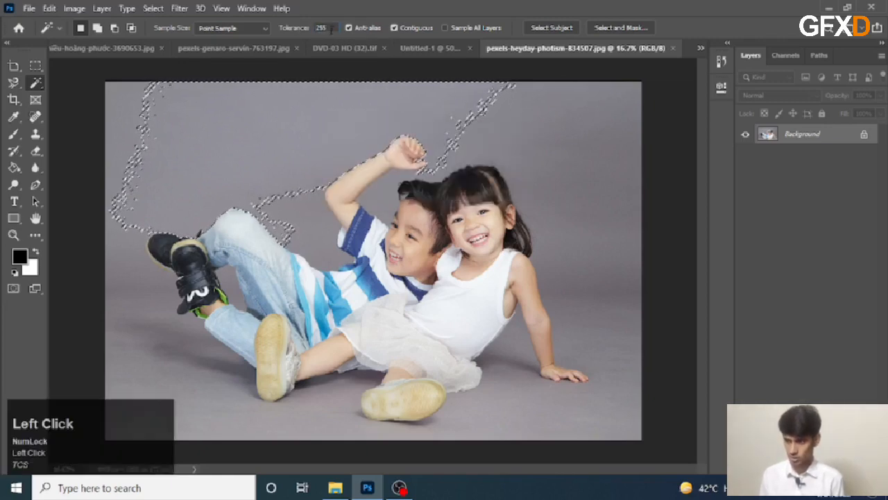
click(310, 32)
drag(310, 34, 311, 34)
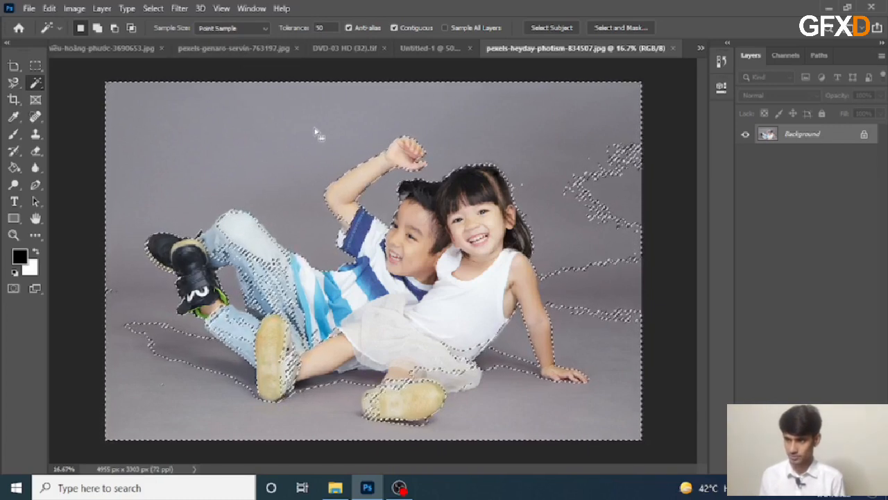
Step: Undo the last backdrop selection, try adding the strip beyond the restored selection's left edge, and undo that addition
key(ctrl+z)
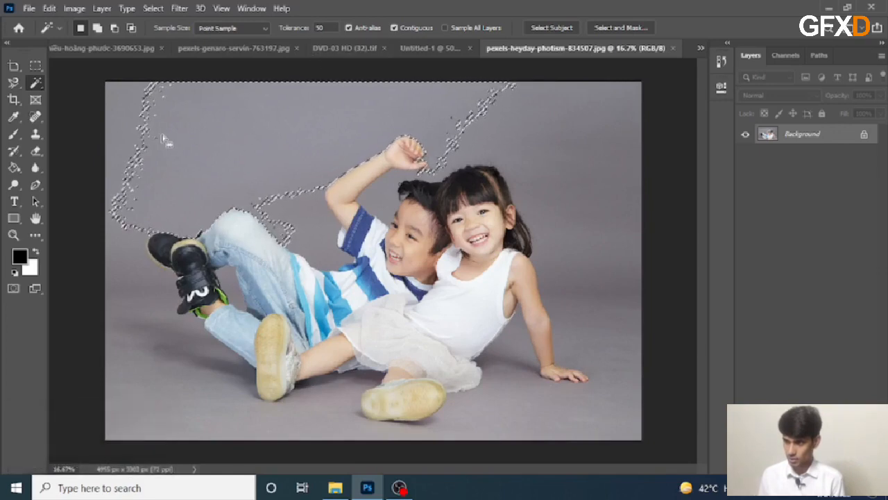
shift+click(135, 130)
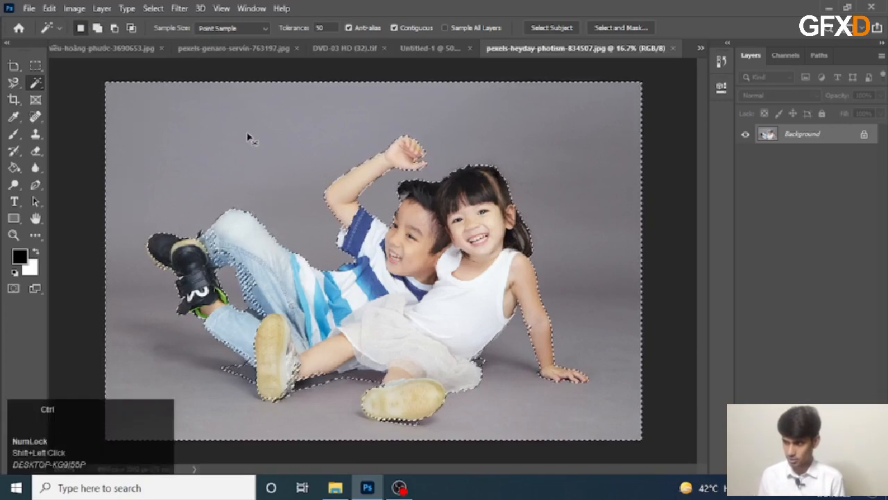
key(ctrl+z)
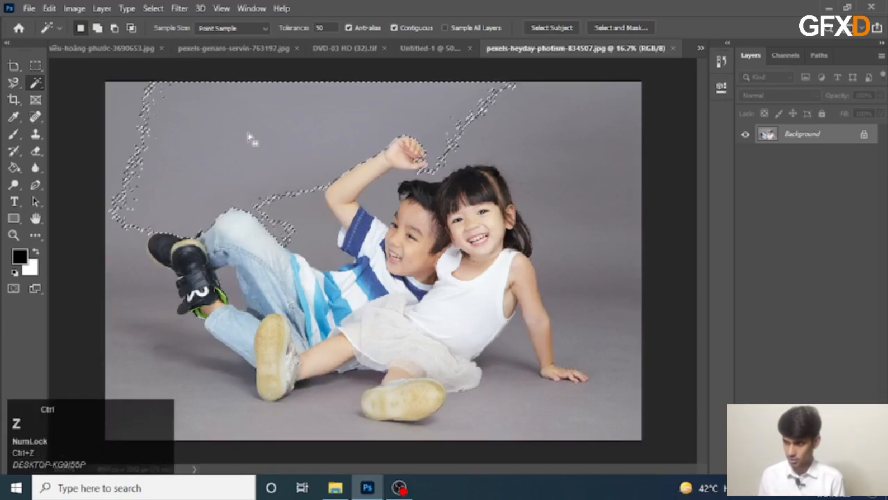
Step: Open the landscape image uphill_road-1920x1080.jpg
click(45, 9)
mouse_move(29, 8)
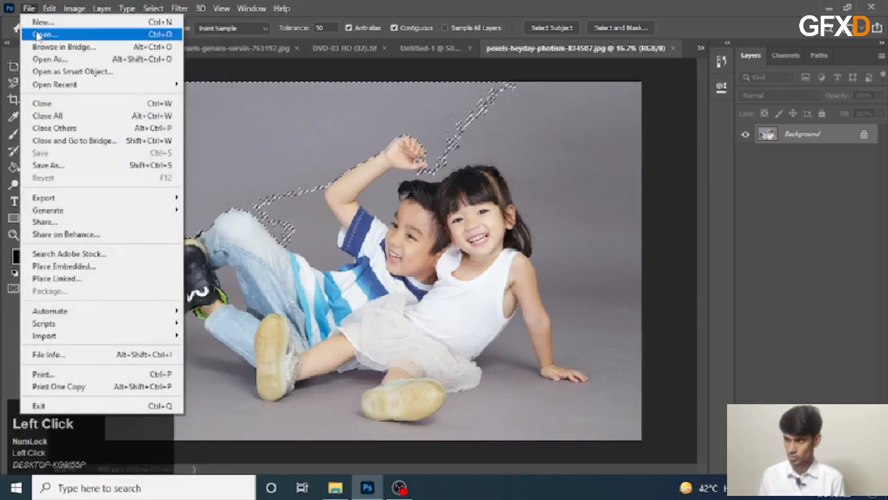
click(40, 34)
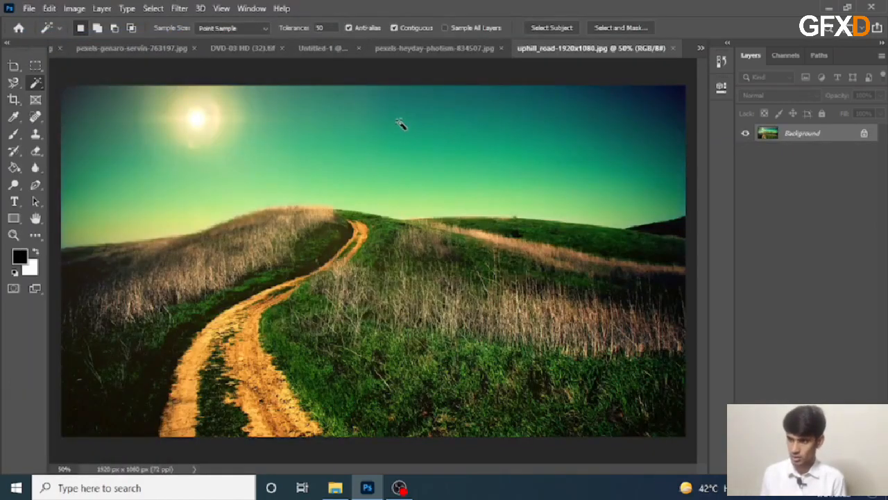
Step: Select the upper sky with the Magic Wand at tolerance 50 and add the sky near the horizon and around the sun
click(399, 121)
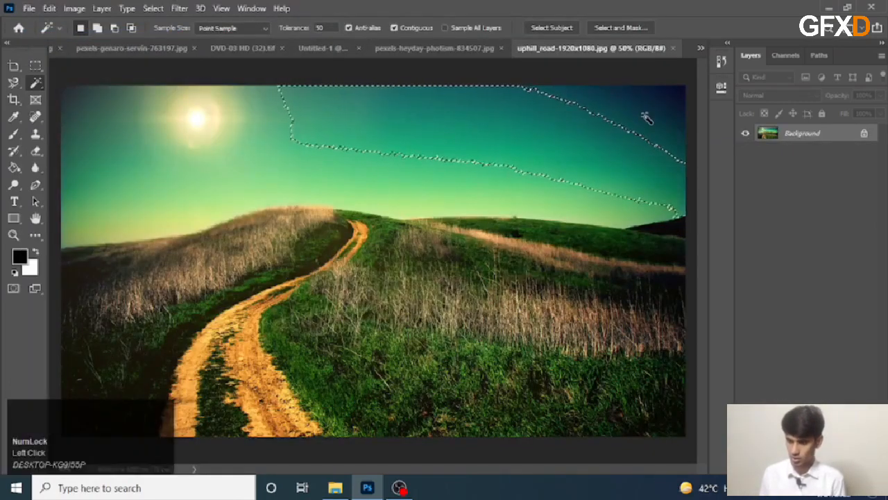
key(shift)
key(shift)
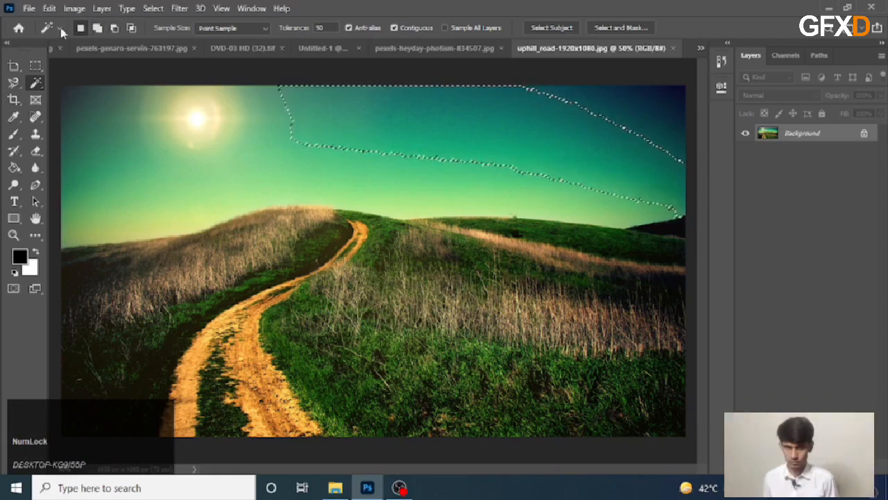
key(shift)
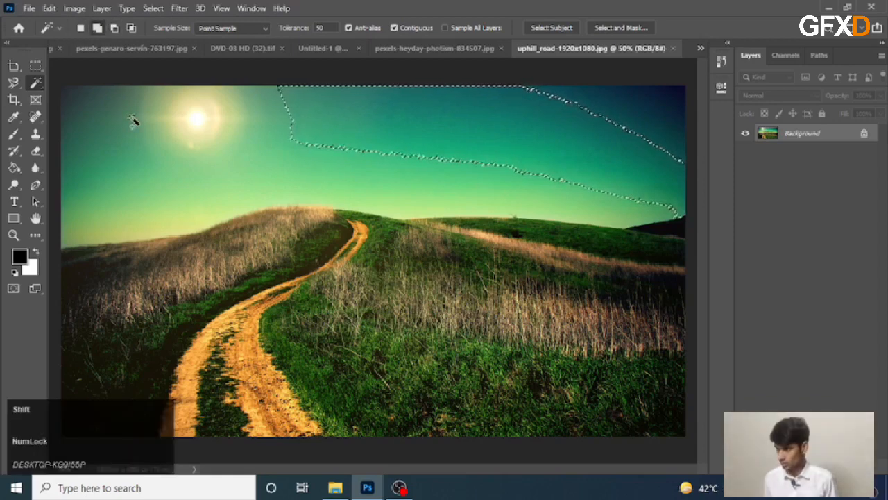
shift+click(292, 115)
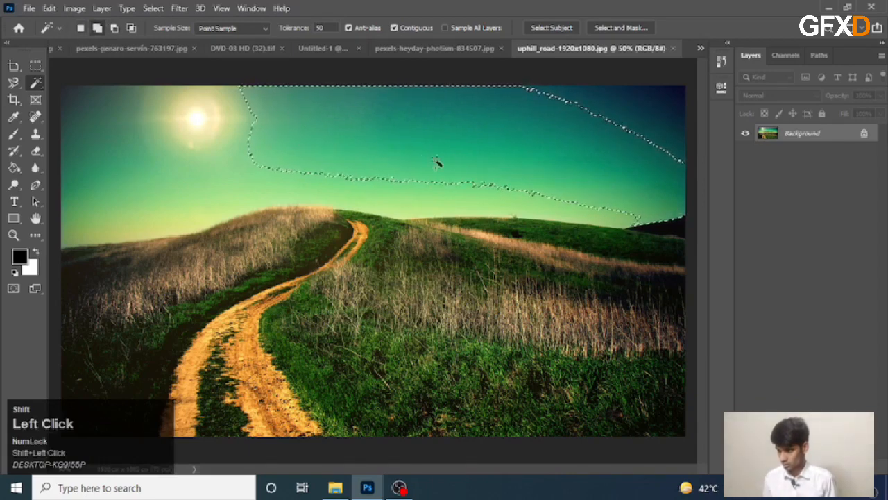
shift+click(423, 184)
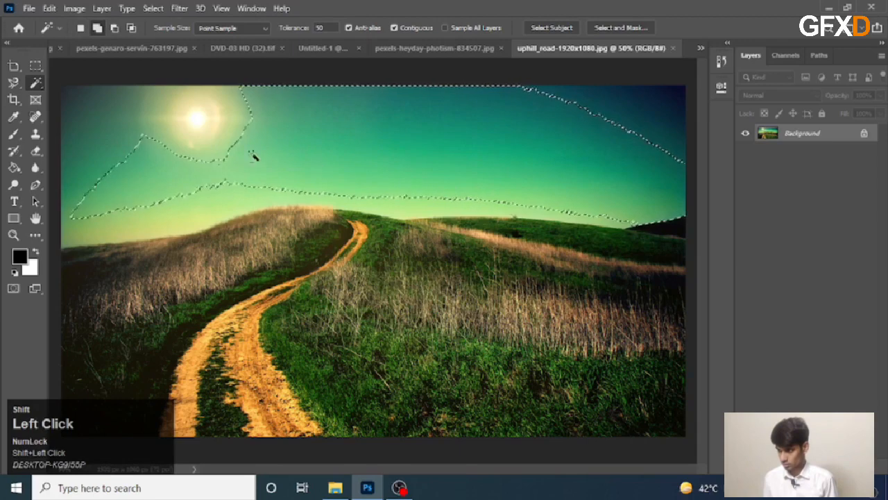
shift+click(198, 117)
shift+click(247, 117)
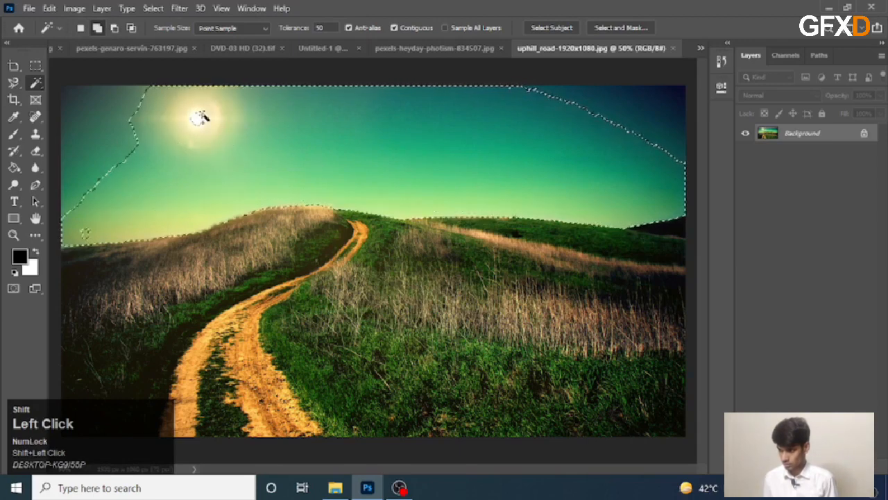
Step: Add the remaining sky at the image's left edge and in the dark upper-right corner to the selection
shift+click(196, 121)
shift+click(112, 113)
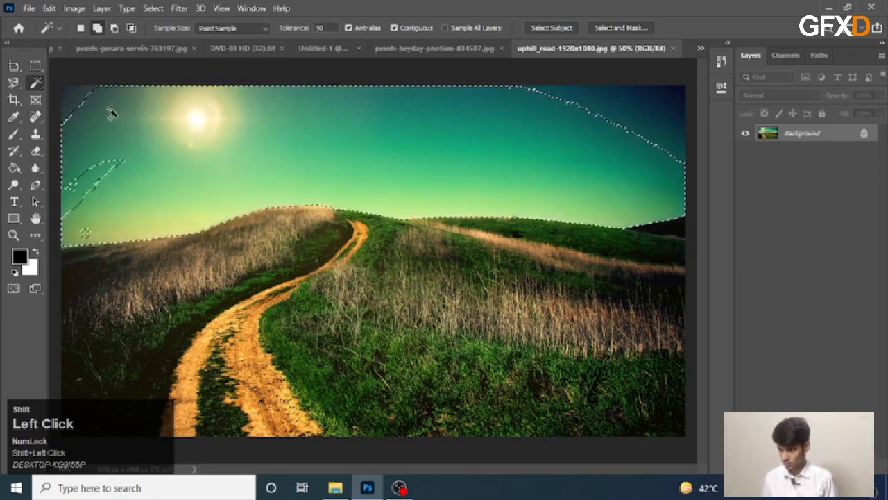
shift+click(85, 185)
shift+click(86, 235)
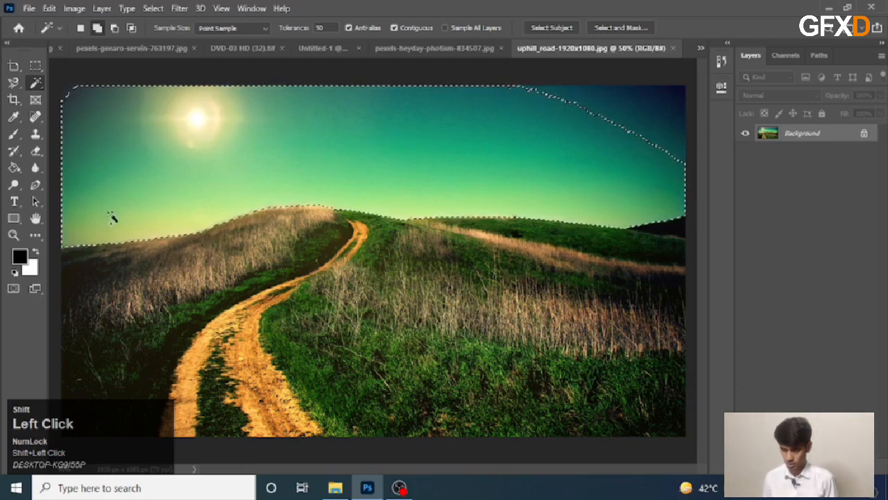
shift+click(595, 99)
shift+click(670, 92)
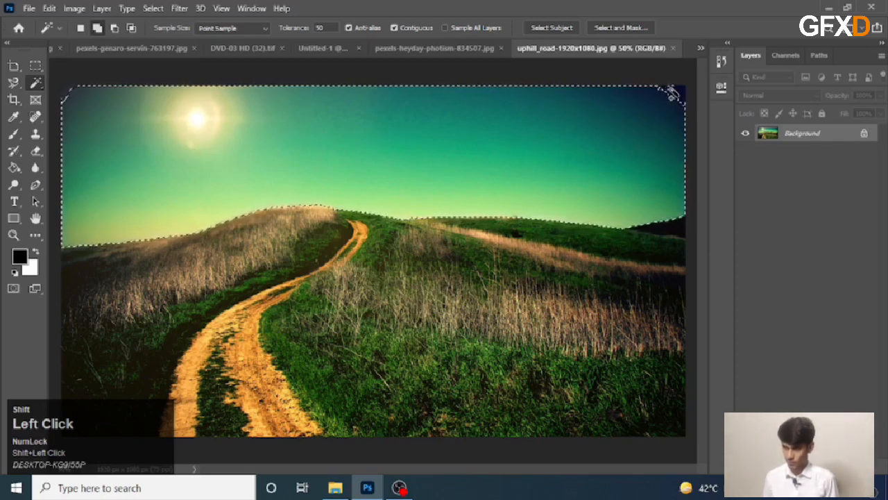
Step: Undo all the Magic Wand selections made on the sky
key(ctrl+z)
key(ctrl+z)
key(ctrl+z)
key(ctrl+z)
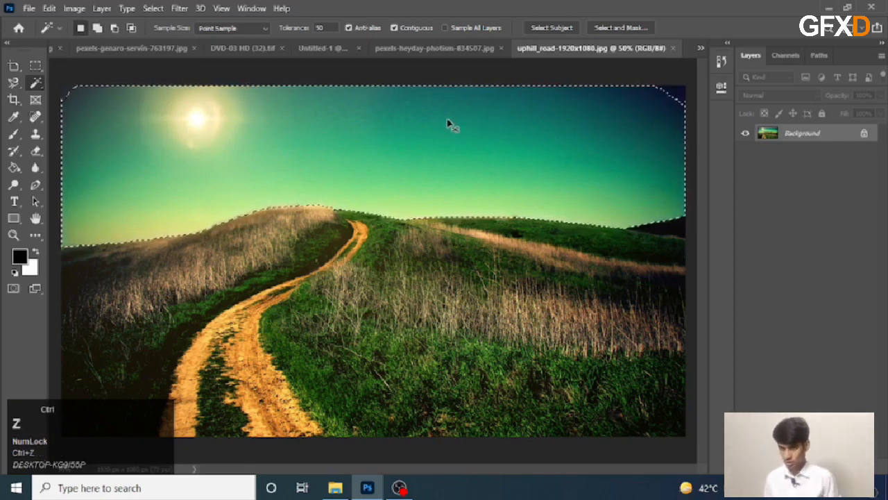
key(ctrl+z)
key(ctrl+z)
key(ctrl+z)
key(ctrl+z)
key(ctrl+z)
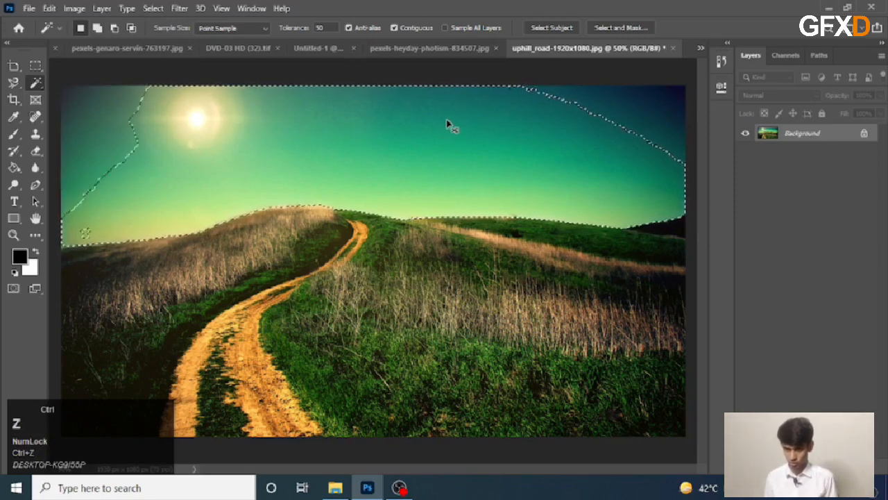
key(ctrl+z)
key(ctrl+z)
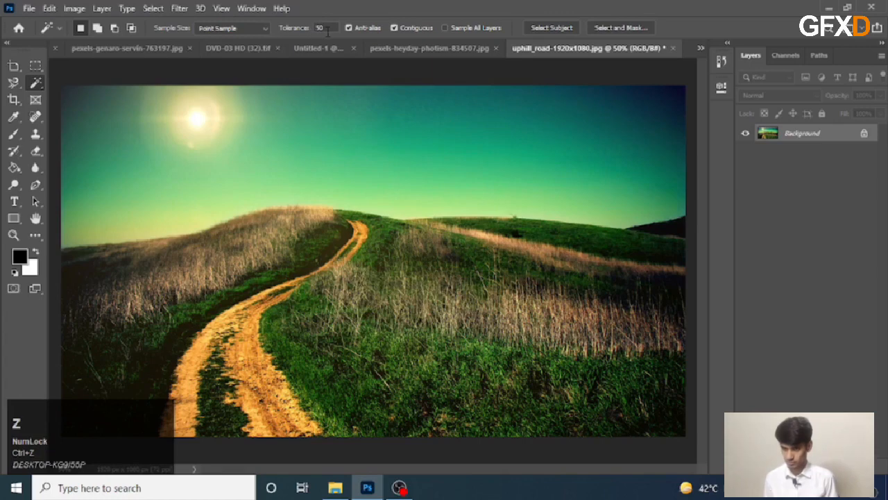
Step: Open the Magic Wand's tolerance value for editing
click(285, 36)
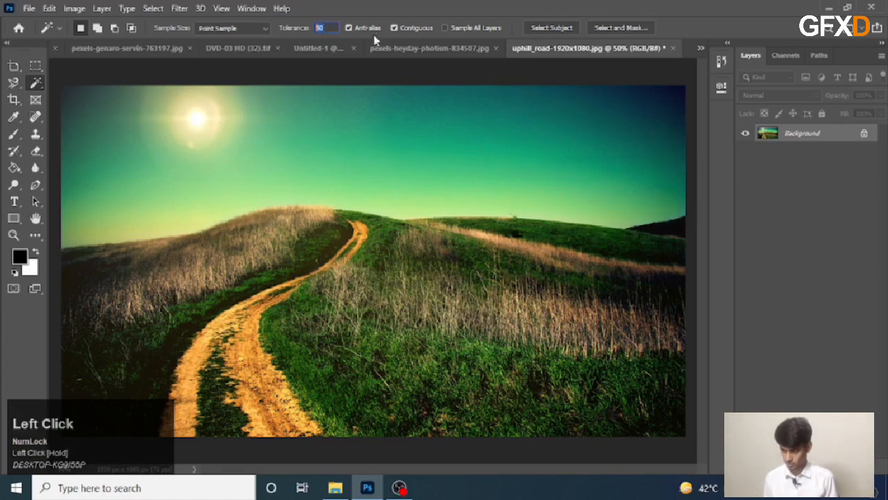